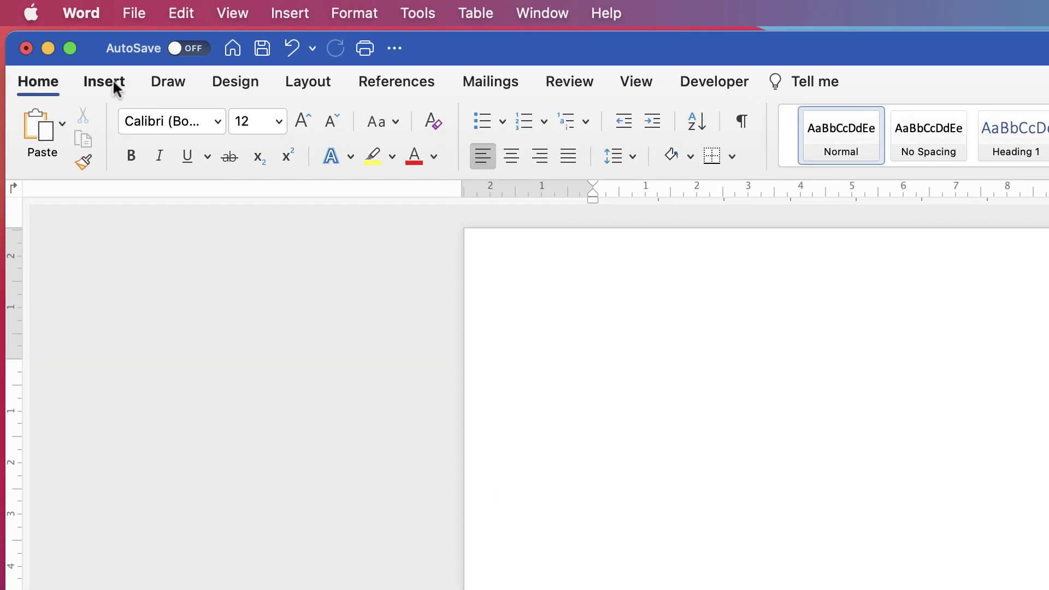
Step: Draw a straight vertical line about 9.53 cm tall near the left margin in the upper part of the page
left_click(112, 79)
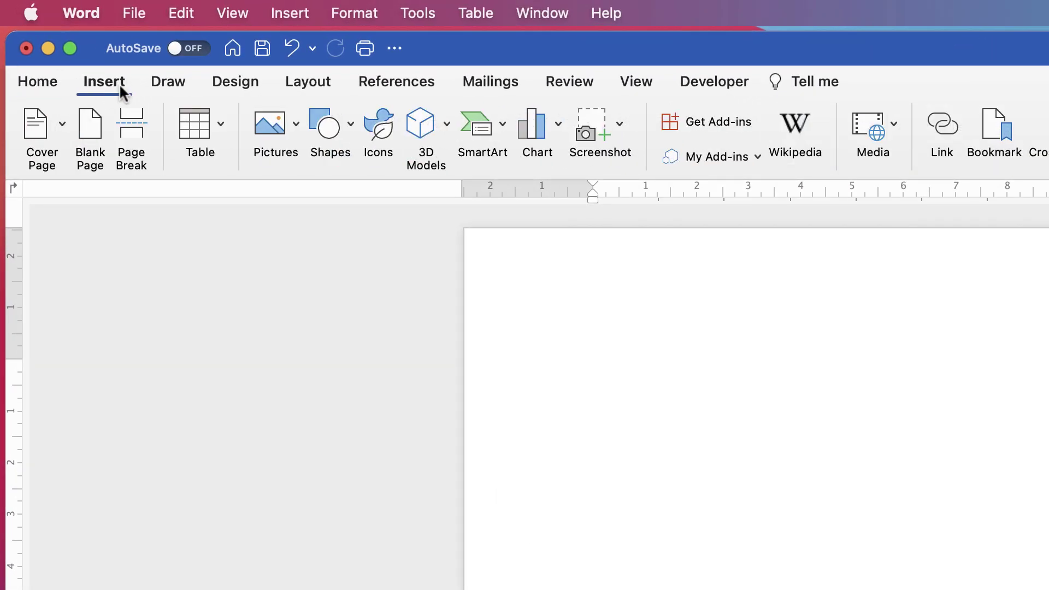
left_click(353, 128)
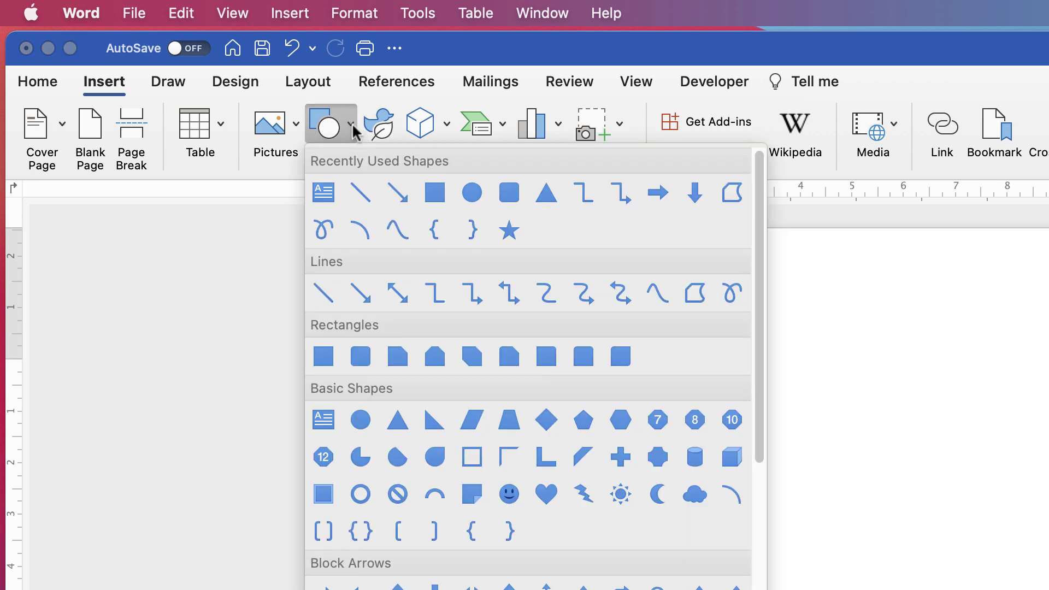
left_click(324, 290)
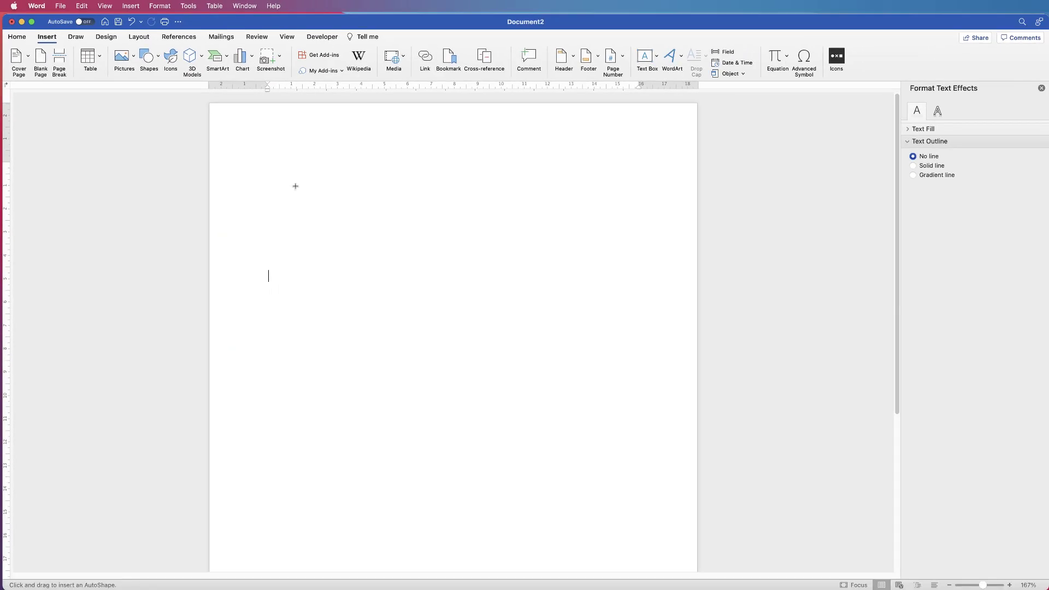
left_click_drag(407, 256, 411, 565)
mouse_move(296, 407)
left_mouse_down()
mouse_move(307, 409)
mouse_move(293, 407)
mouse_move(297, 428)
left_mouse_up()
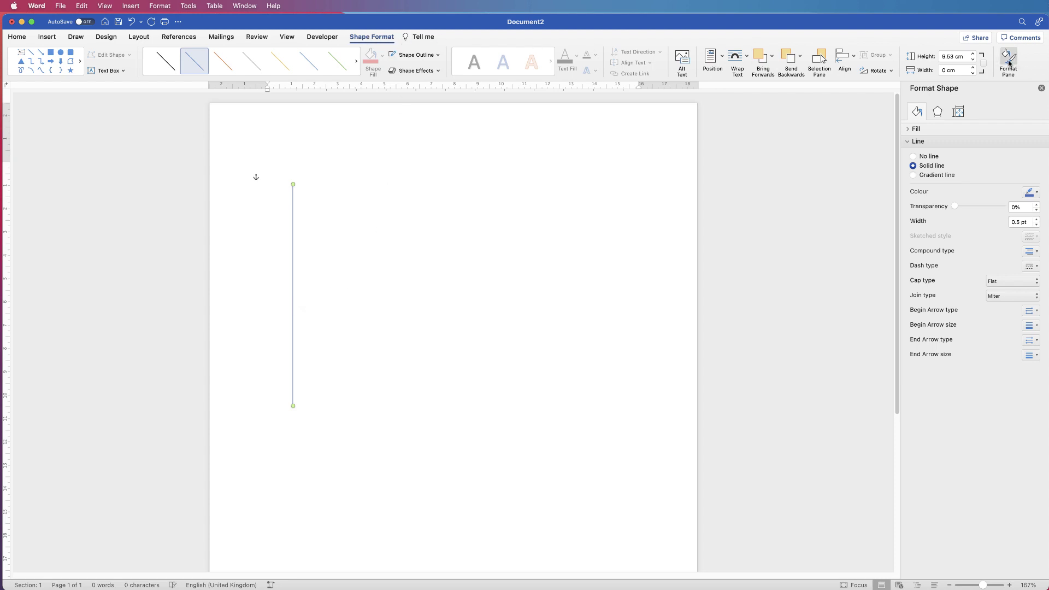
Step: Show the shape formatting options for the vertical line and set its colour to black
left_click(1042, 88)
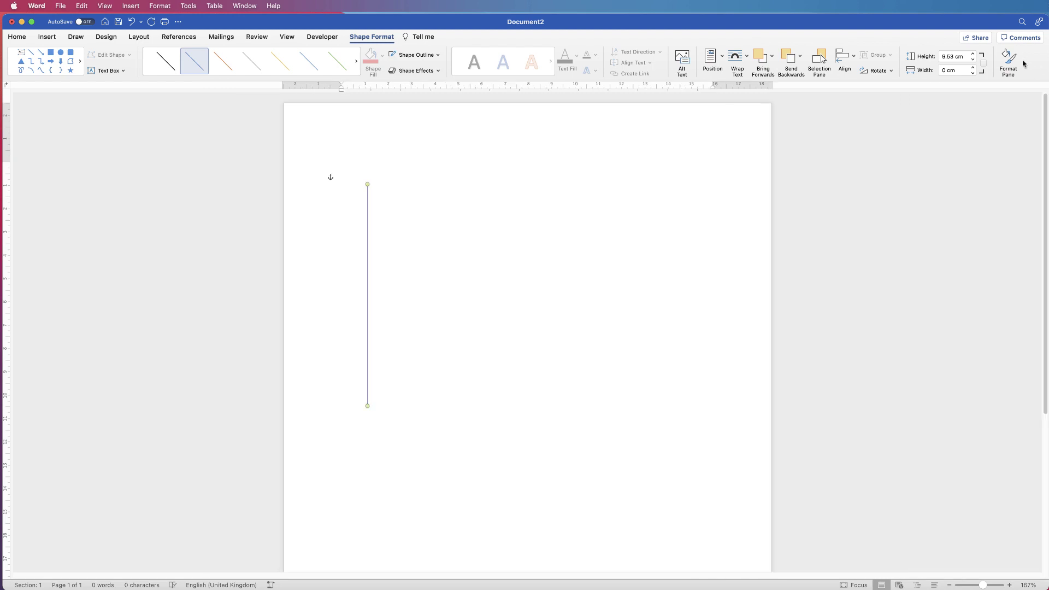
left_click(1008, 58)
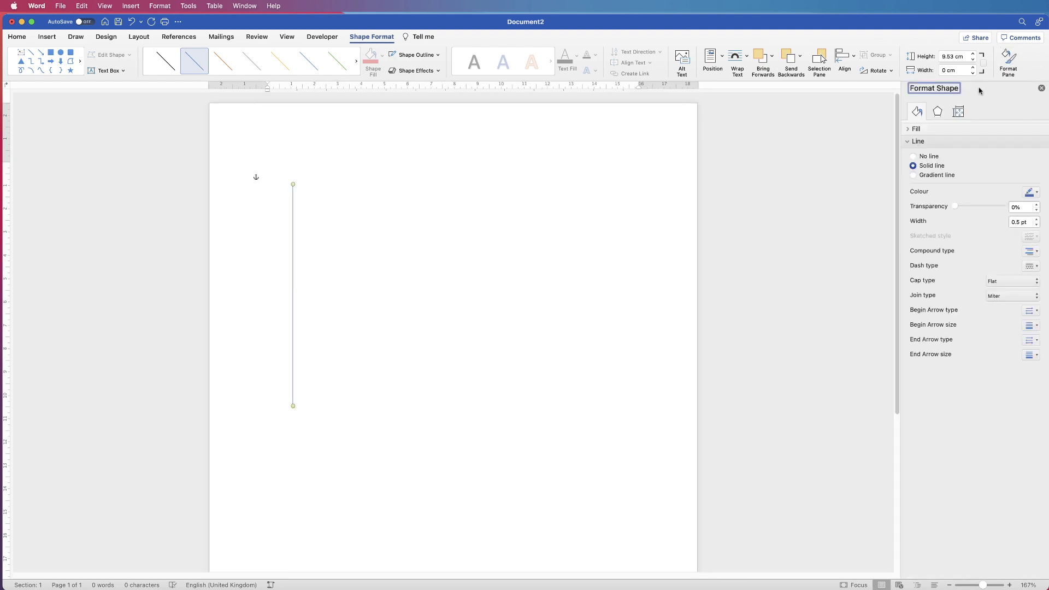
scroll(908, 144, "down", 1)
left_click(909, 142)
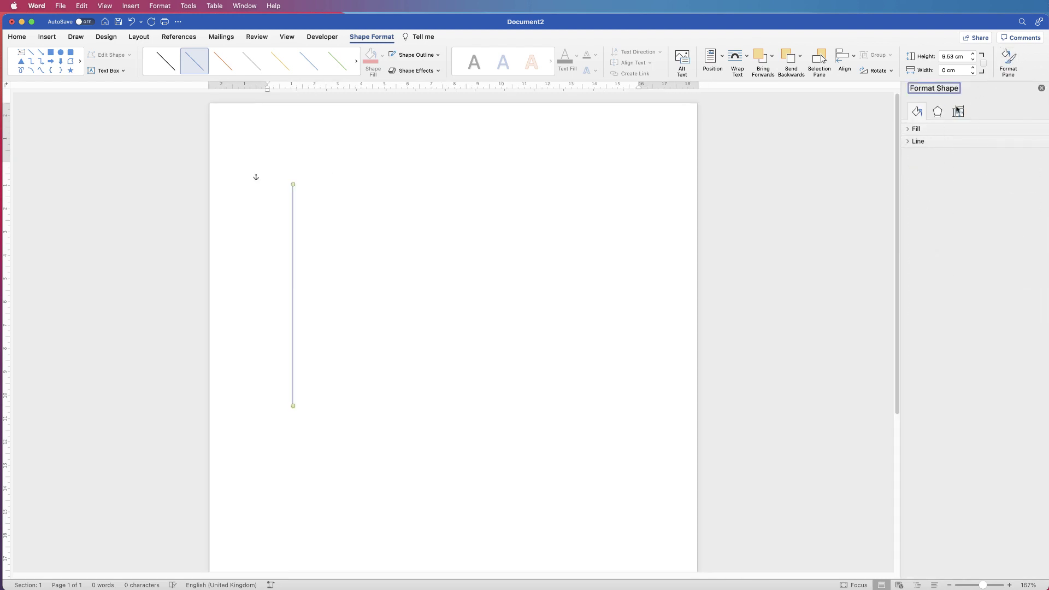
left_click(908, 142)
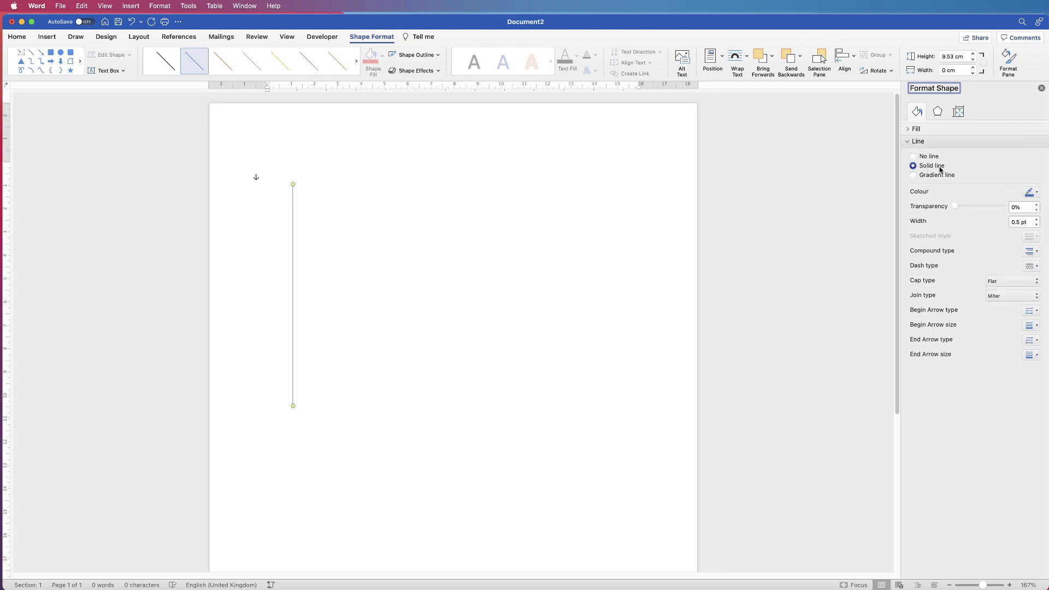
left_click(1038, 194)
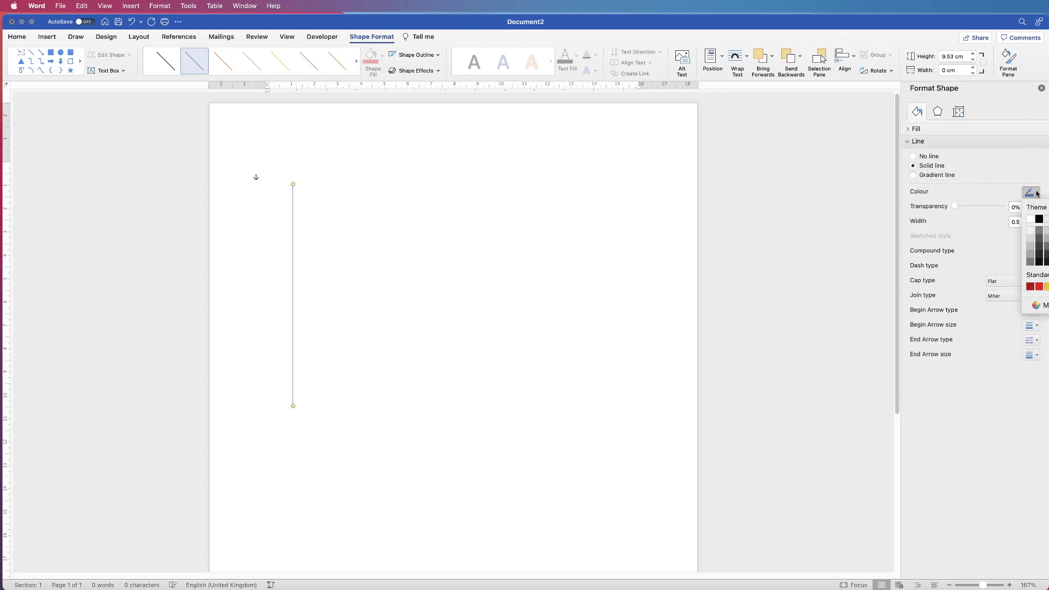
left_click(1040, 222)
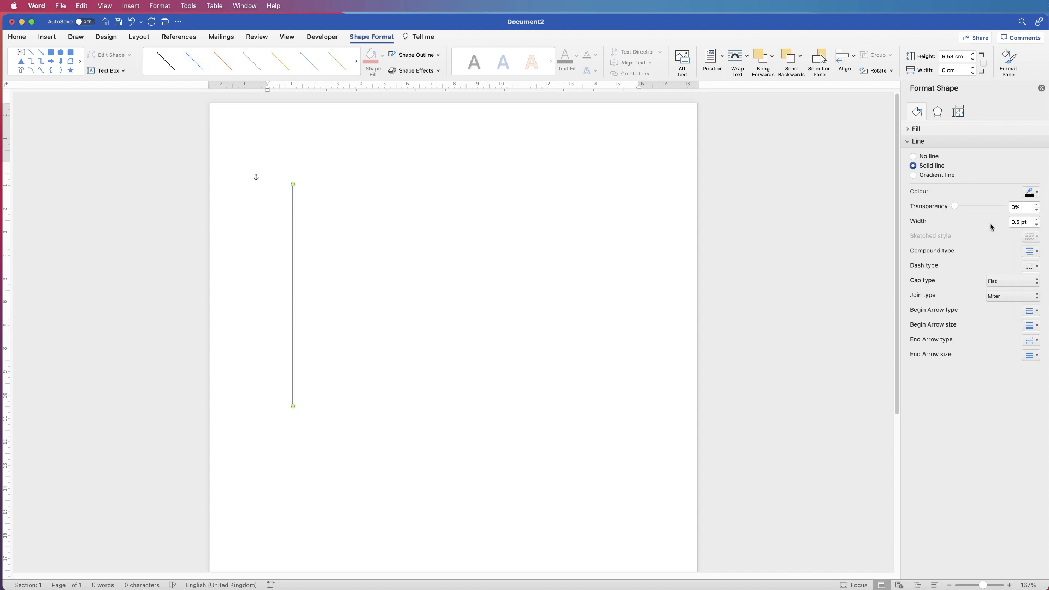
Step: Set the vertical line's width to 2 pt
left_click(1027, 222)
left_click_drag(1027, 223, 1011, 224)
type("2")
key("Return")
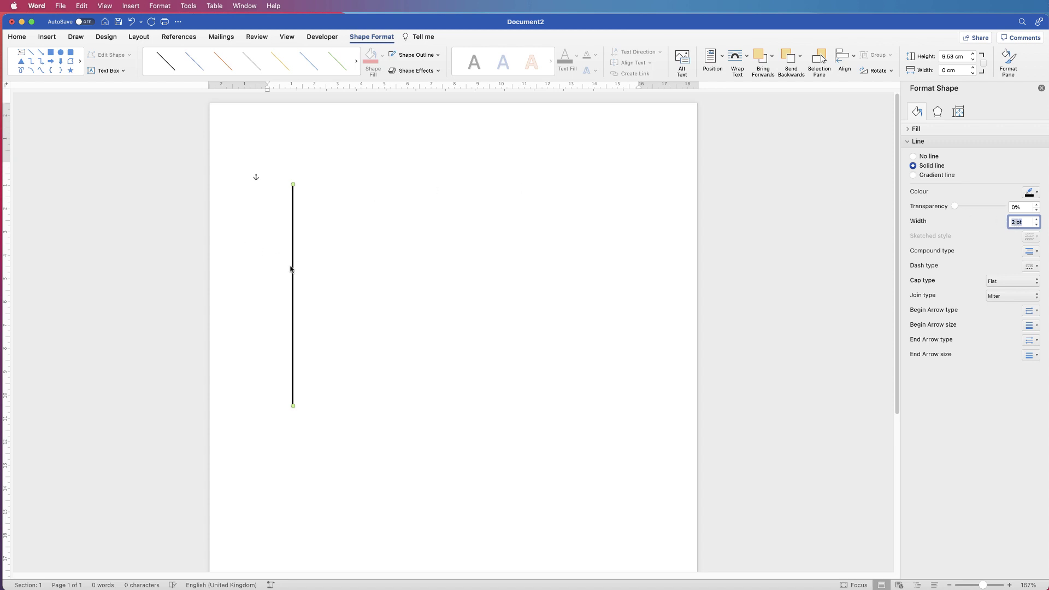
Step: Add a matching black 2 pt line running horizontally from the vertical line's lower end to about the 11 cm ruler mark
key("Right")
left_click_drag(303, 416, 535, 413)
left_click_drag(432, 414, 383, 404)
left_click(269, 420)
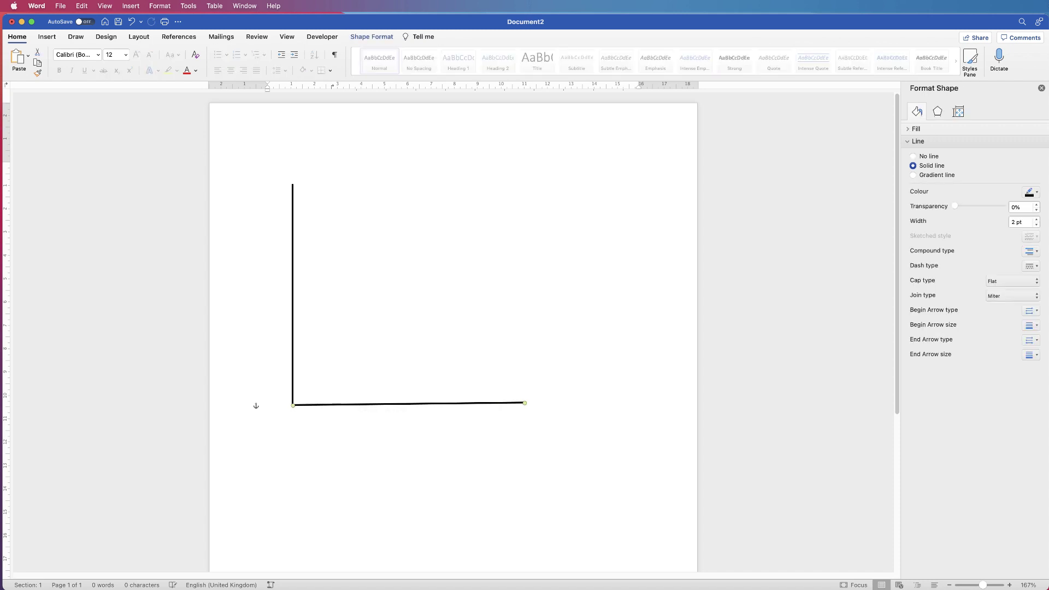
left_click(268, 420)
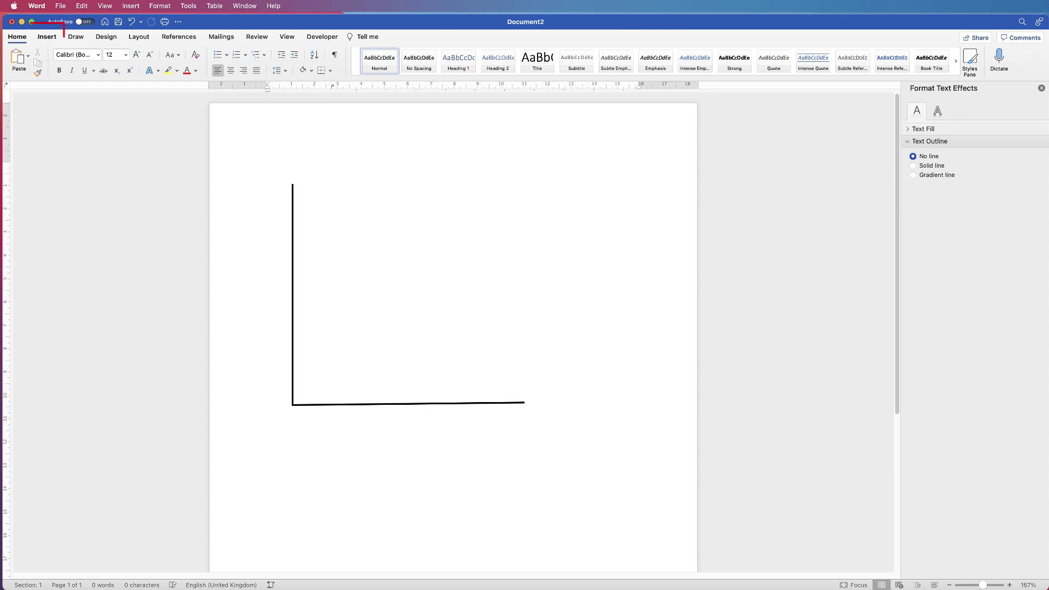
Step: Draw a straight line rising from the axes' corner, about 9.75 cm wide and 8.53 cm high, and apply the thin orange line style
left_click(47, 37)
left_click(149, 57)
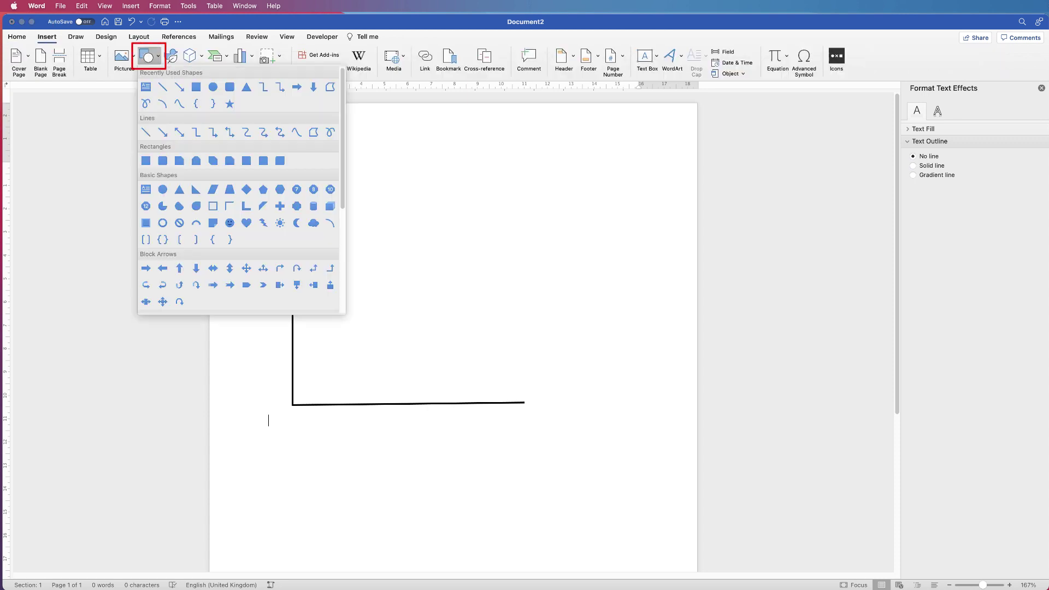
left_click(145, 132)
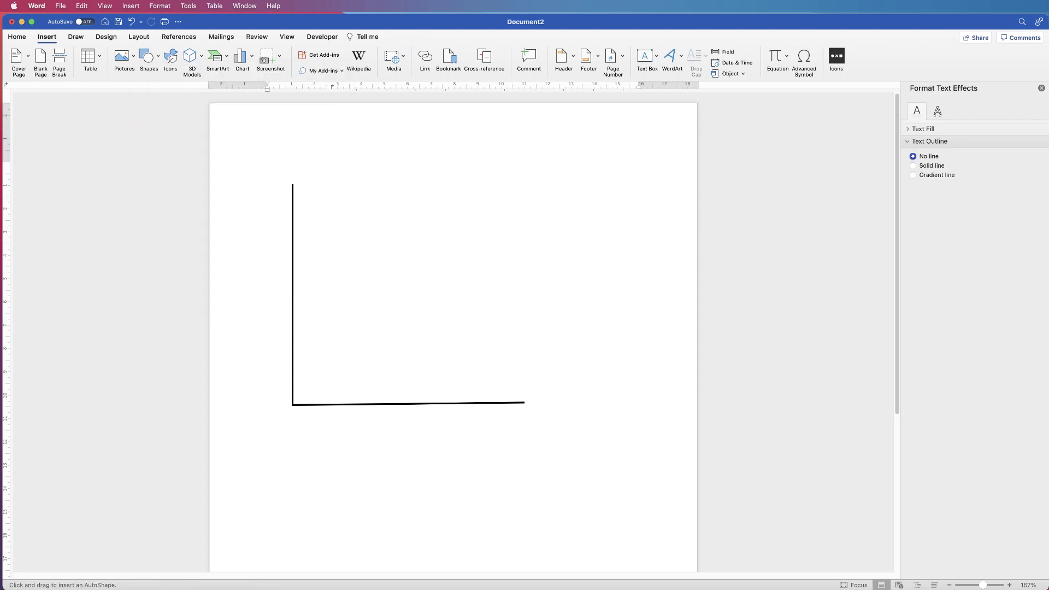
left_click_drag(293, 405, 519, 206)
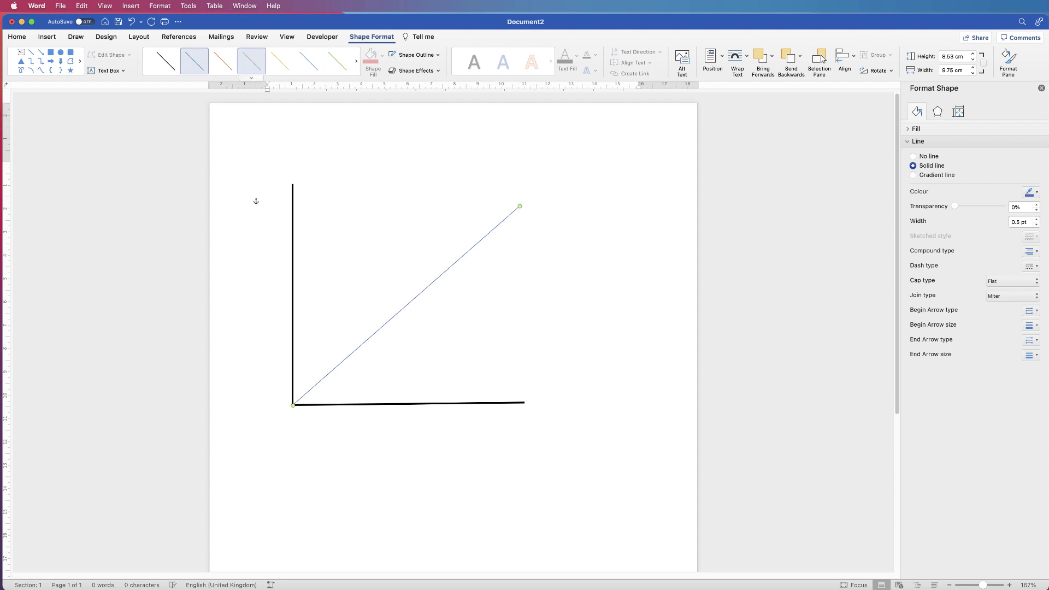
left_click(223, 61)
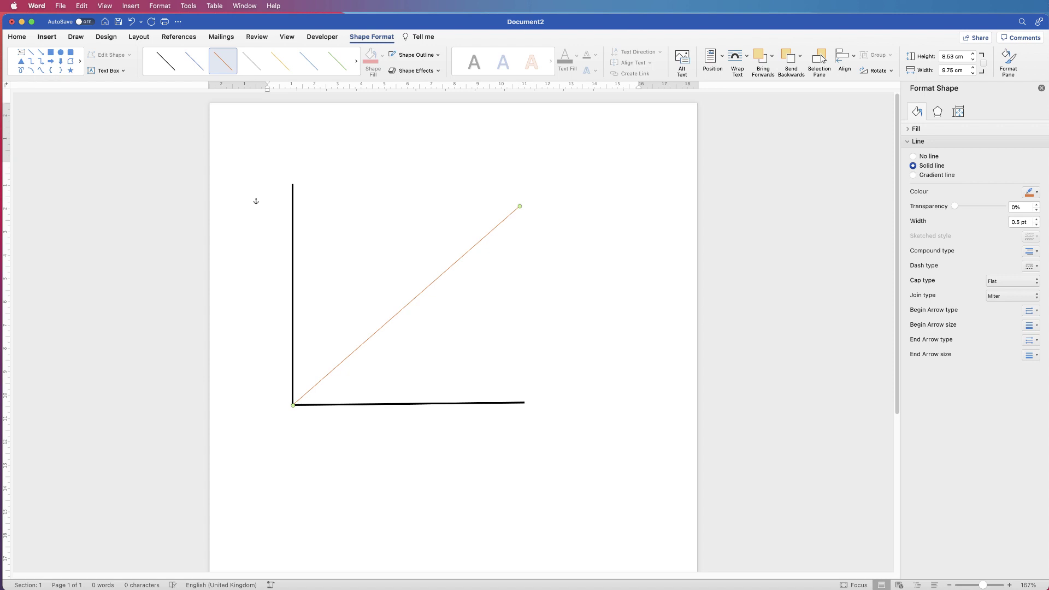
Step: Draw a second, flatter rising line from the lower part of the vertical axis, about 9.53 cm wide and 4.14 cm high
left_click(47, 36)
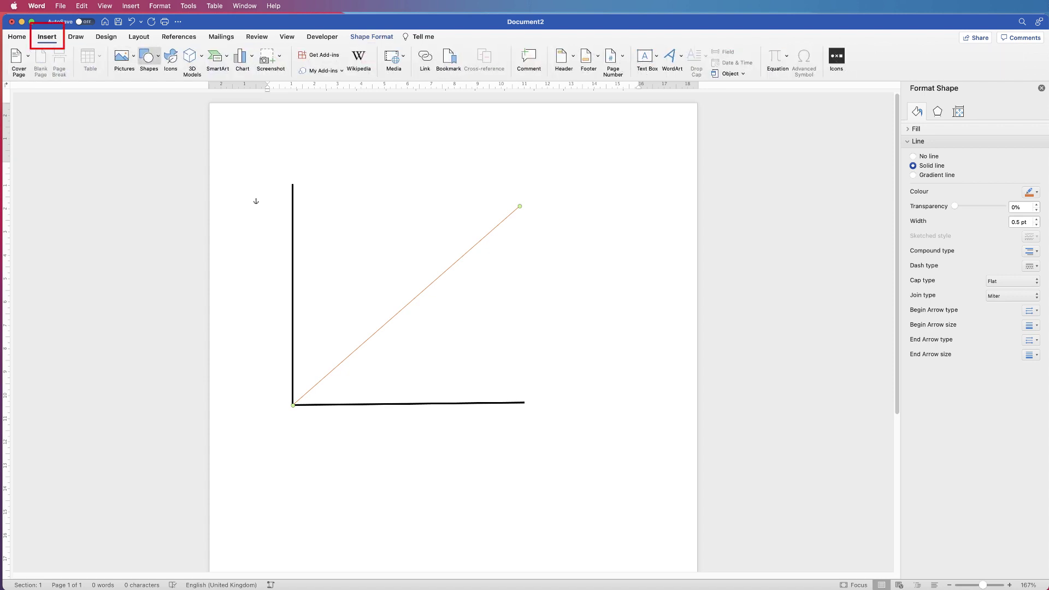
left_click(148, 56)
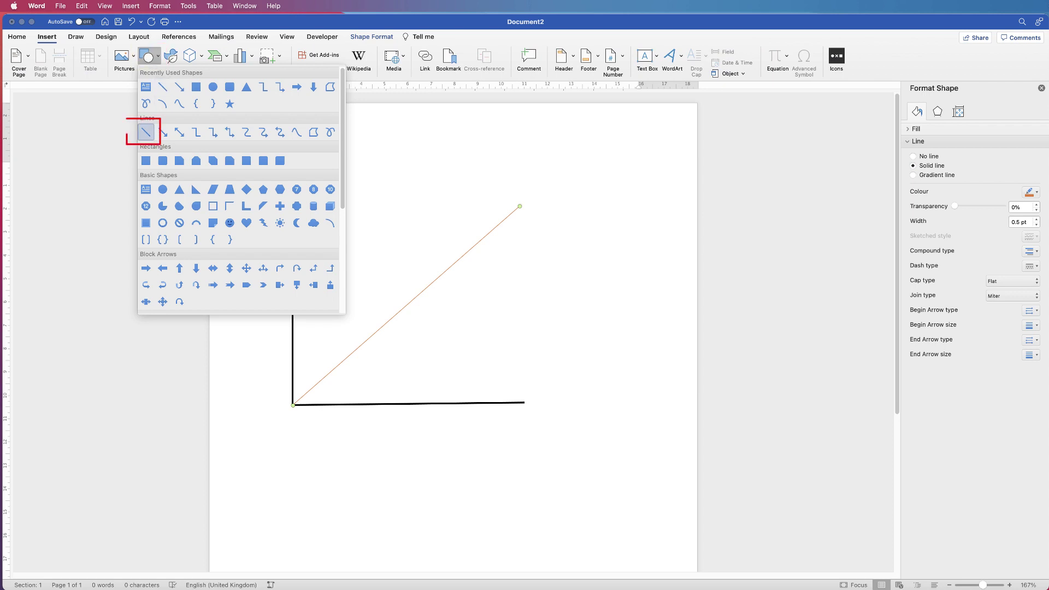
left_click(144, 132)
left_click_drag(294, 361, 515, 266)
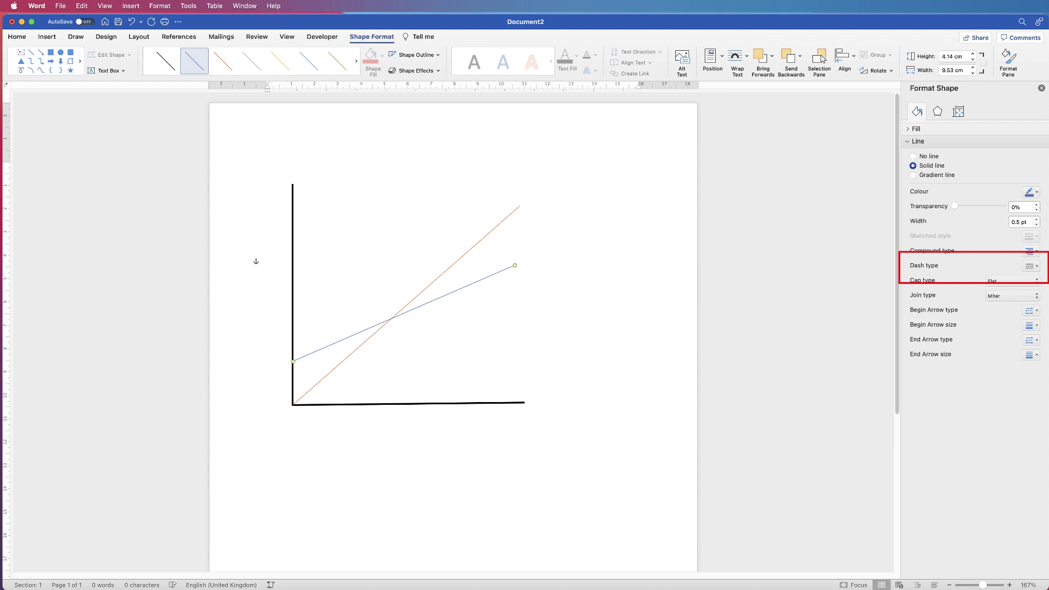
Step: Give the flatter blue line the first dotted dash type and set its width to 2 pt
left_click(1031, 266)
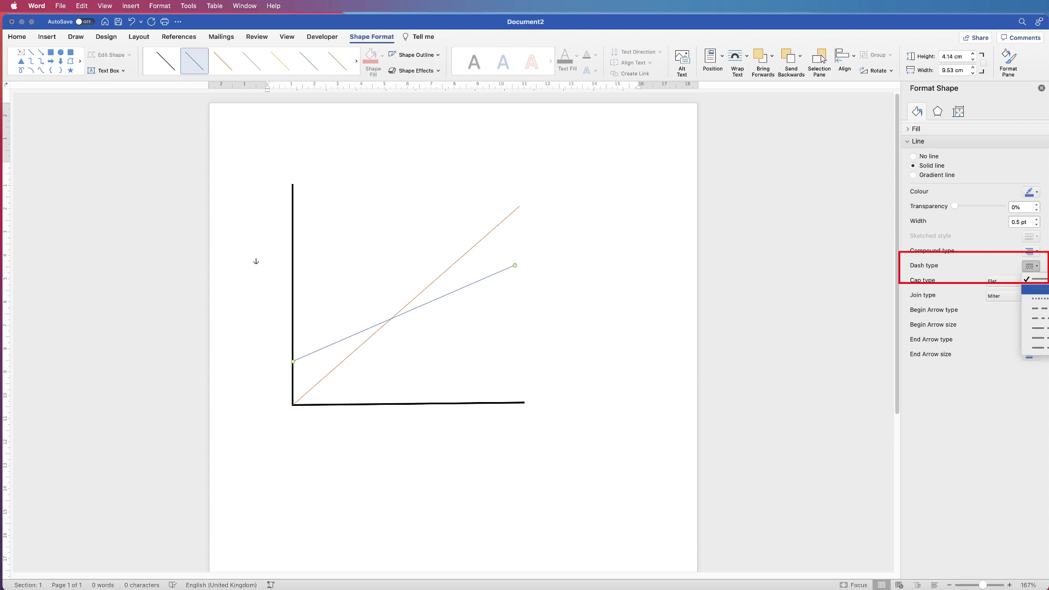
left_click(1038, 289)
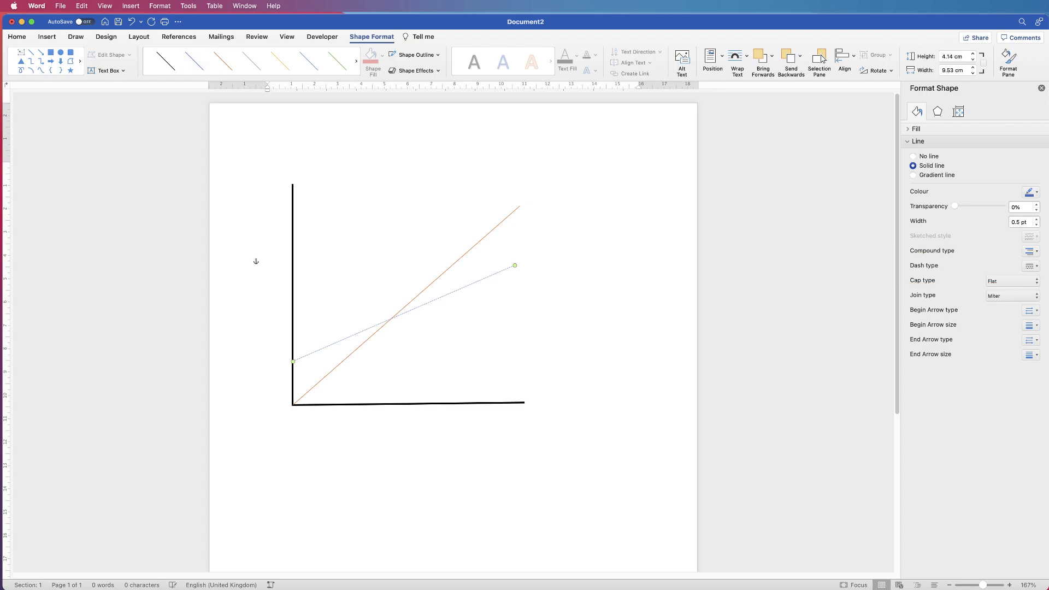
left_click(1020, 222)
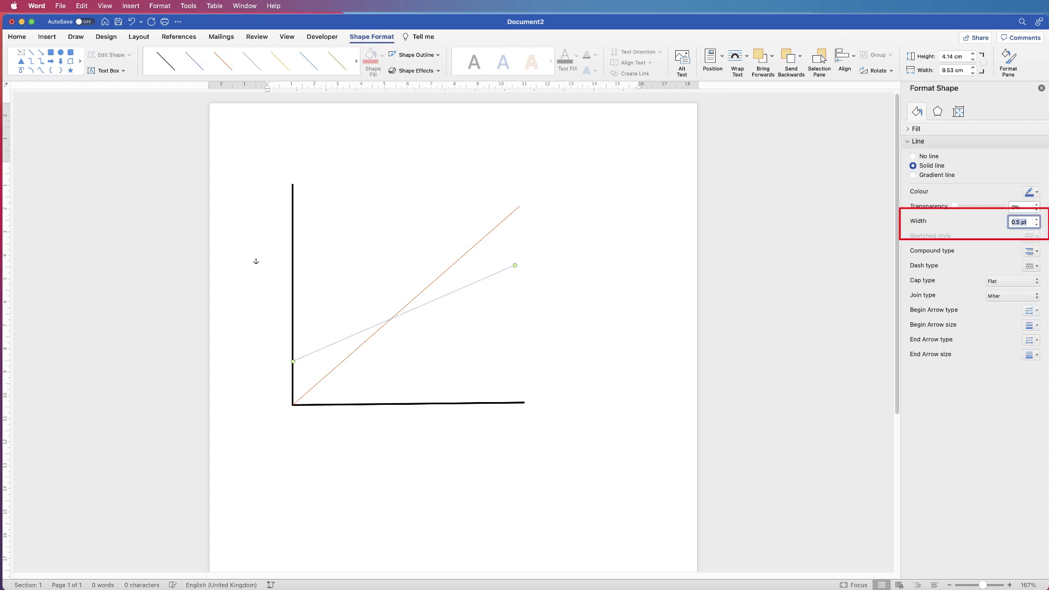
type("1")
key("Return")
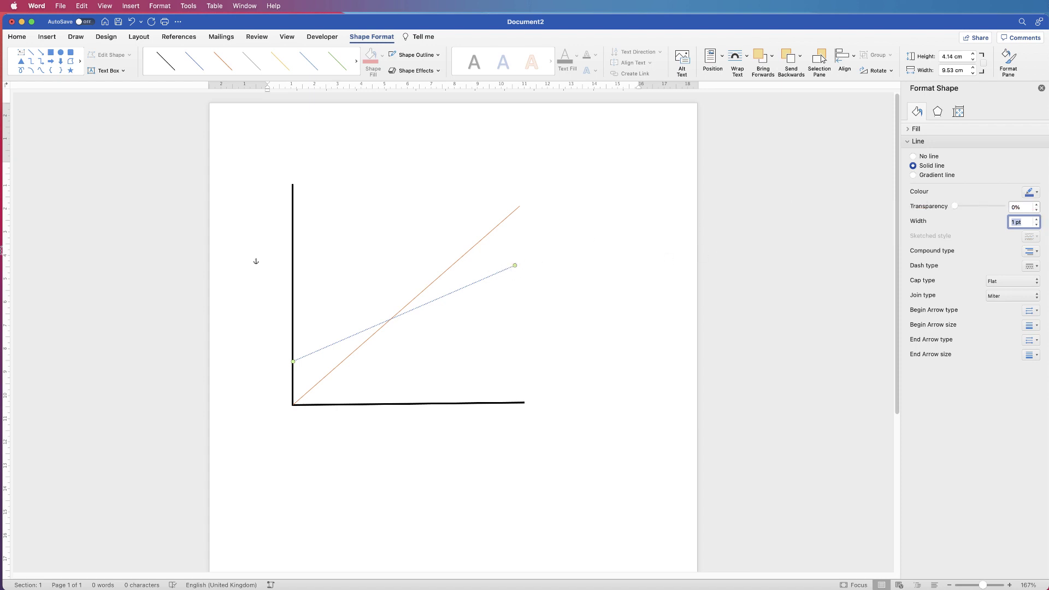
key("Return")
Step: Set the orange diagonal line's width to 1.5 pt and deselect the line
left_click(480, 237)
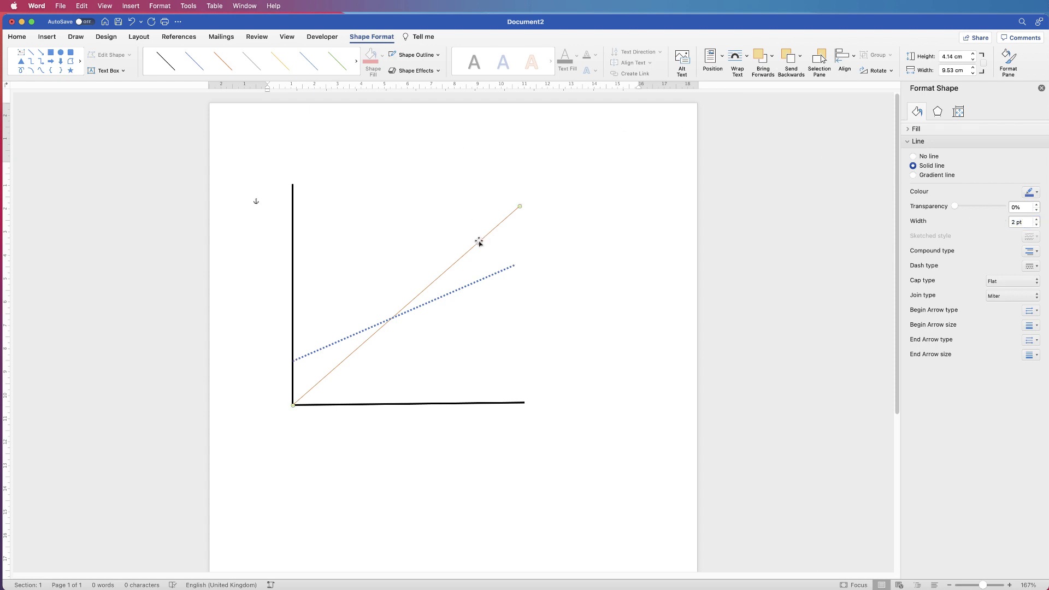
left_click(1027, 221)
type("2")
key("Return")
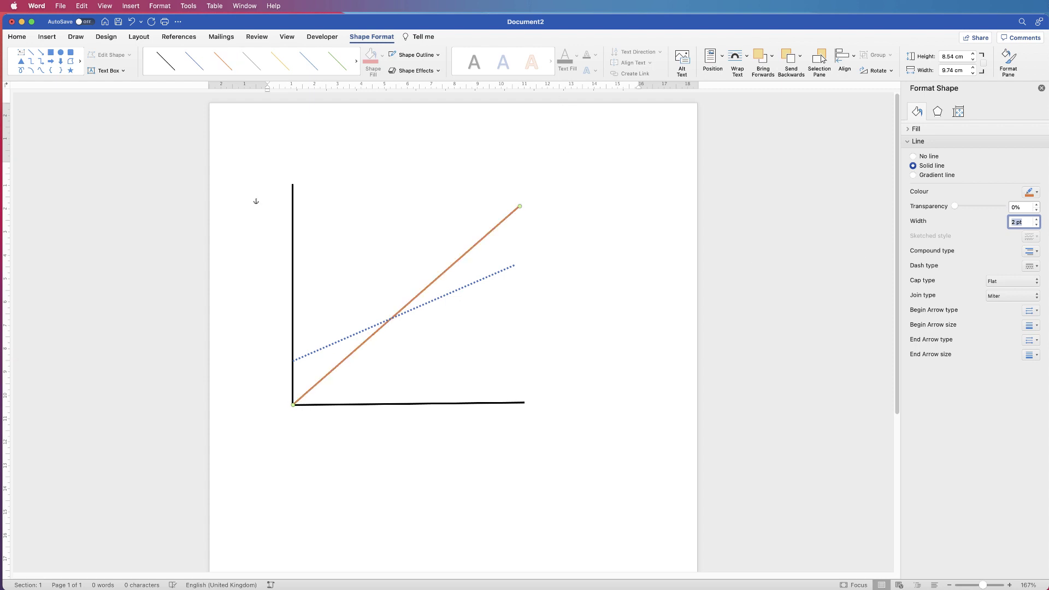
type("1.5")
key("Return")
left_click(352, 210)
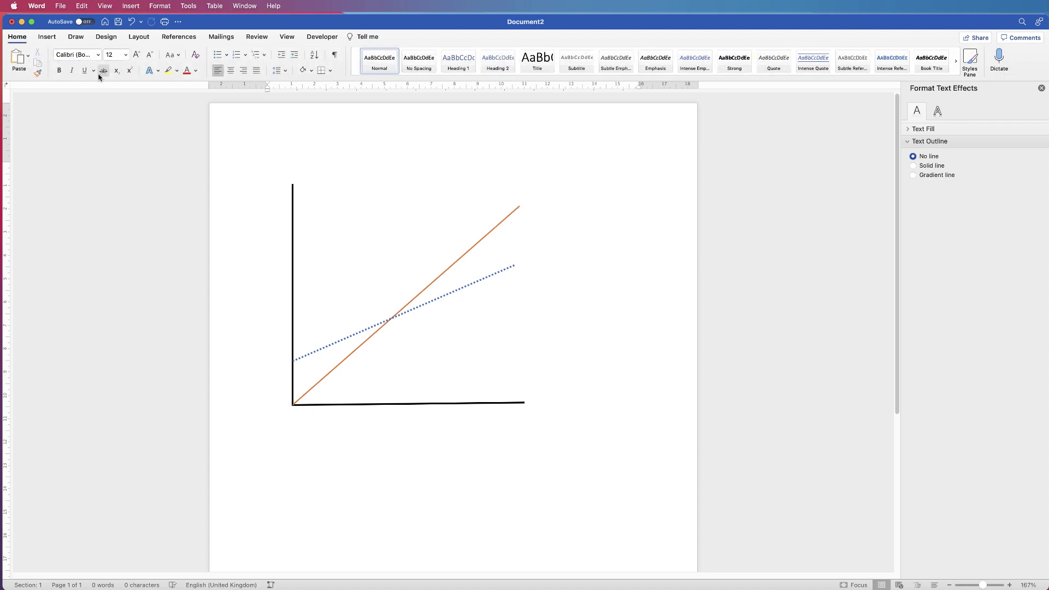
Step: Draw a line with the Curve shape from the axes' corner up to just above the orange line's upper end
left_click(47, 37)
left_click(158, 57)
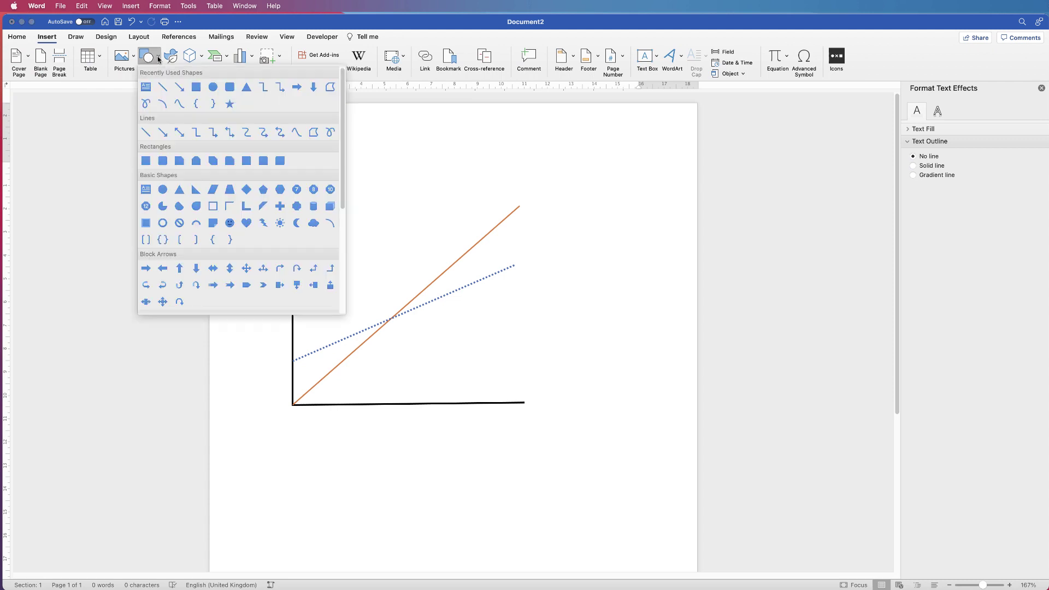
left_click(179, 104)
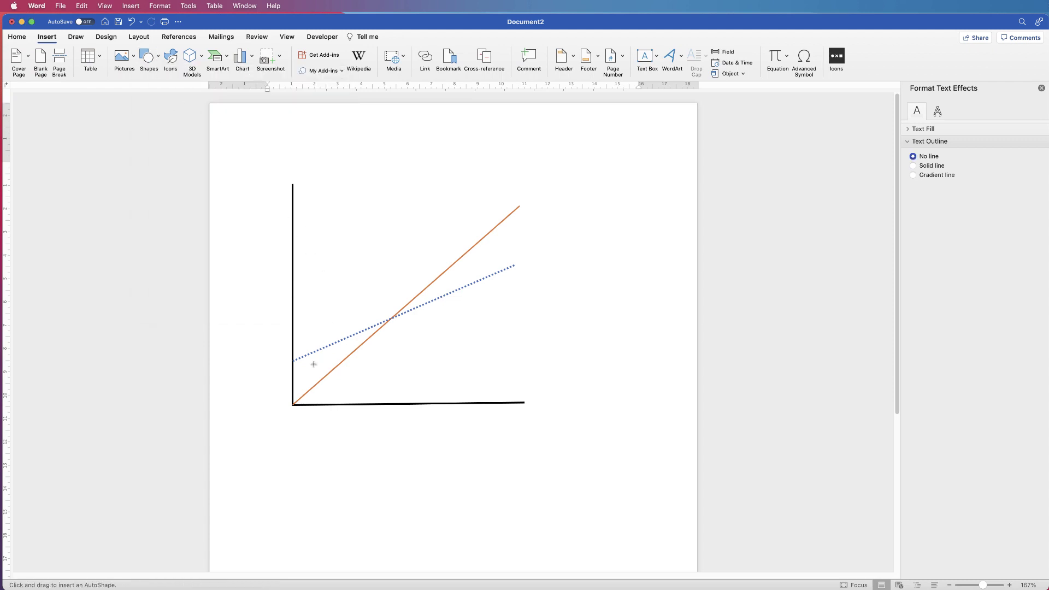
left_click(294, 404)
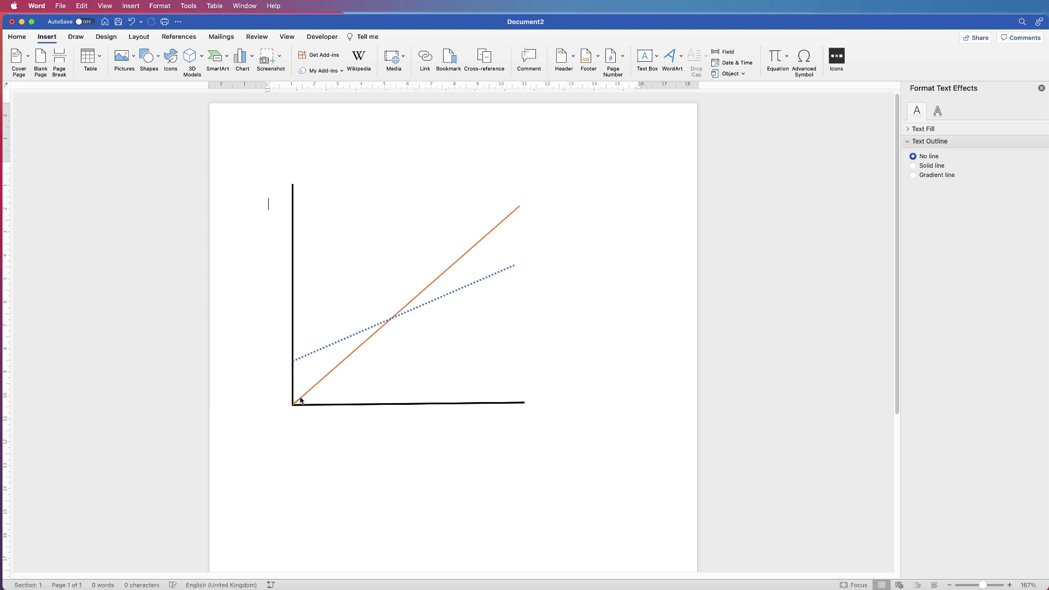
left_click(510, 201)
double_click(510, 201)
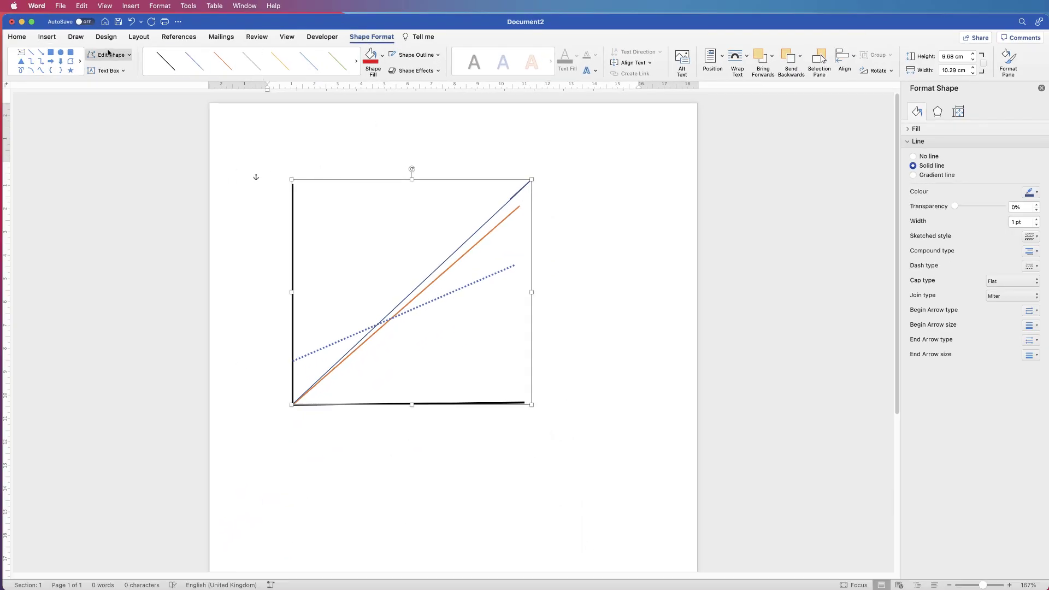
Step: Edit the new curve's points, pulling the surplus end point away from its neighbour and deleting it
left_click(129, 56)
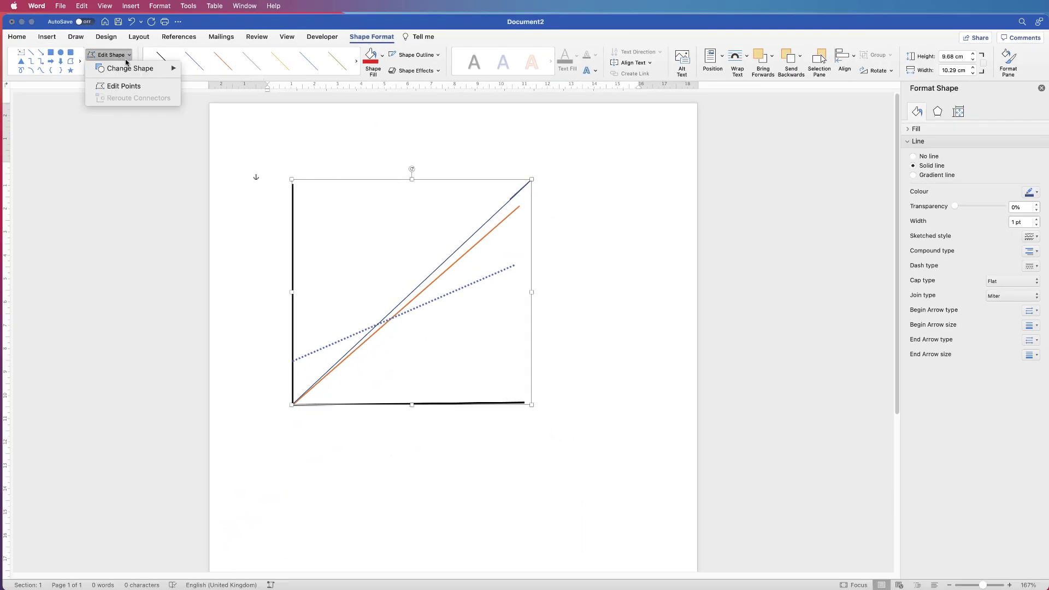
left_click(117, 86)
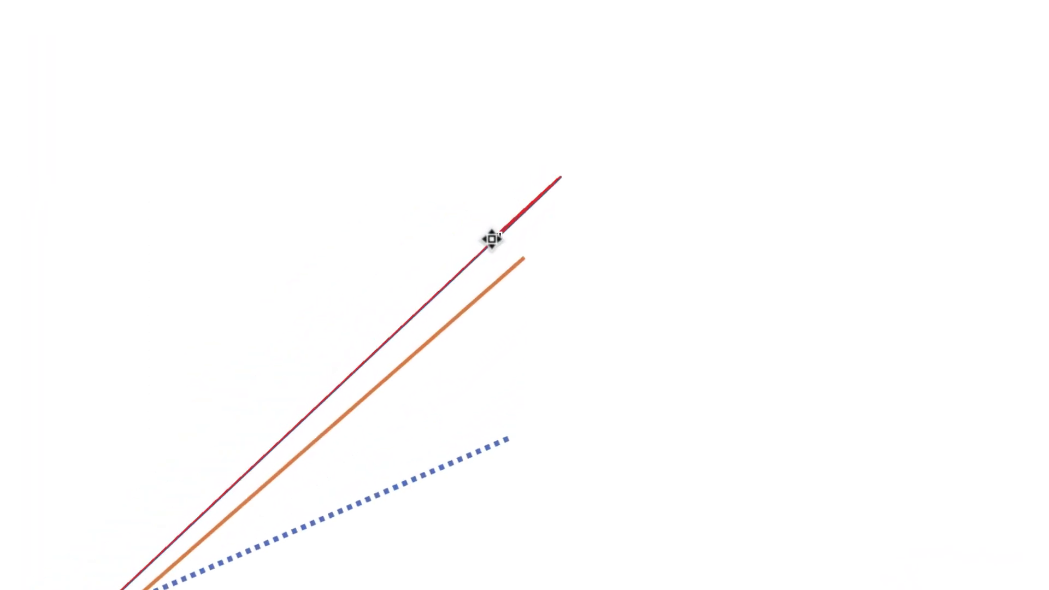
left_click_drag(492, 239, 464, 213)
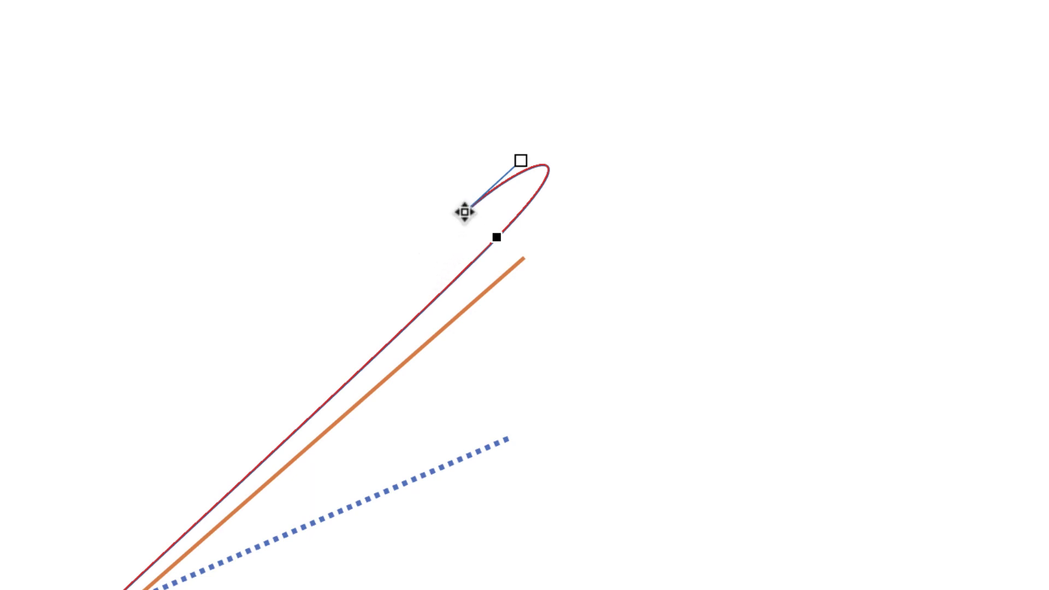
left_click(464, 213, "ctrl")
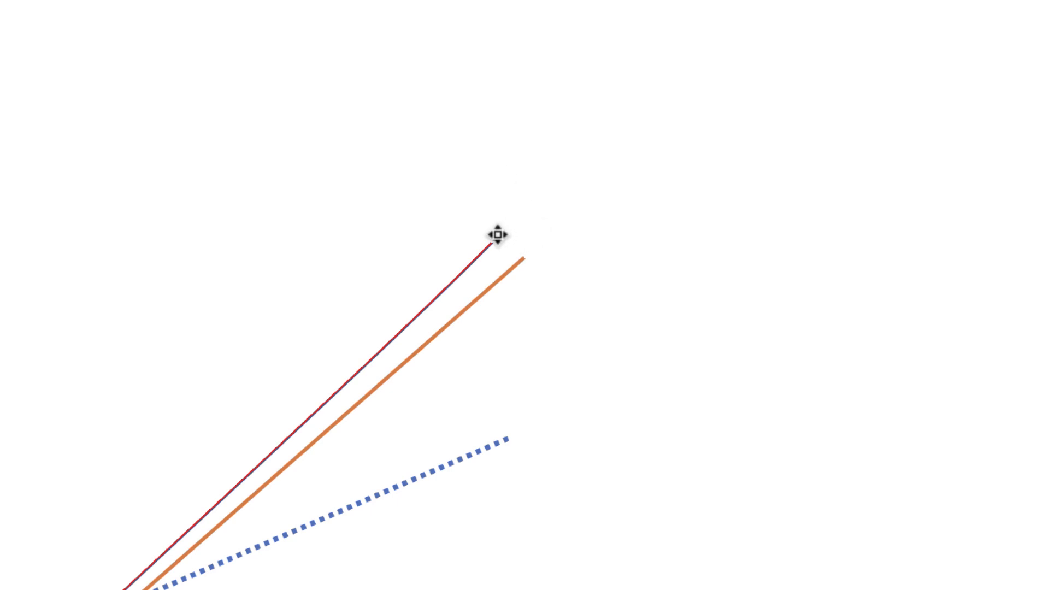
Step: Raise the curve's upper end point slightly and pull its handle down almost vertically so the upper part bends below the orange line
left_click(497, 234)
mouse_move(498, 228)
left_mouse_down()
mouse_move(499, 188)
mouse_move(492, 241)
mouse_move(470, 250)
mouse_move(496, 212)
left_mouse_up()
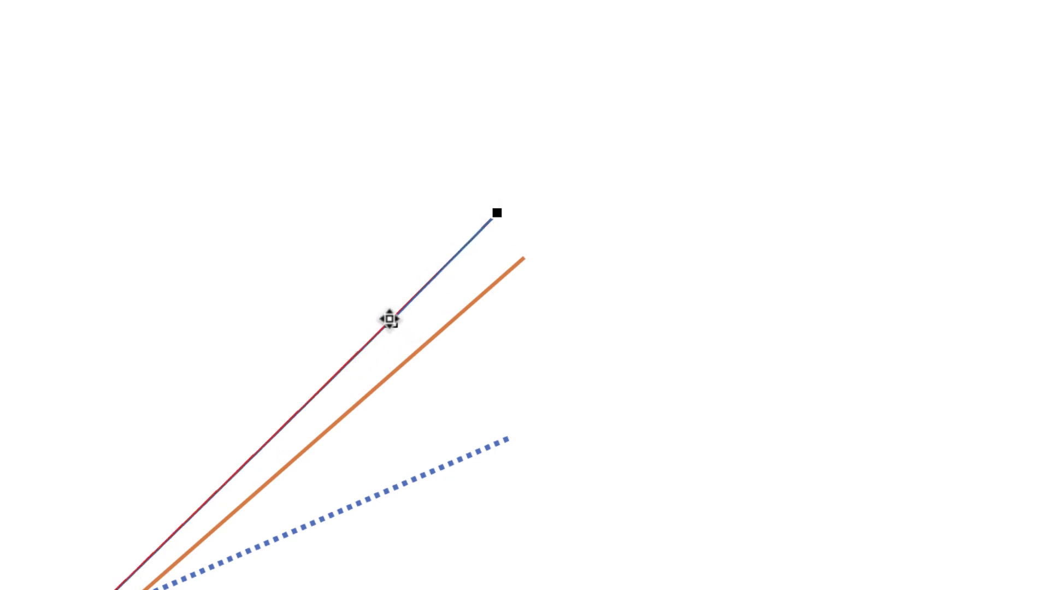
left_click_drag(391, 326, 447, 505)
left_click_drag(465, 425, 497, 520)
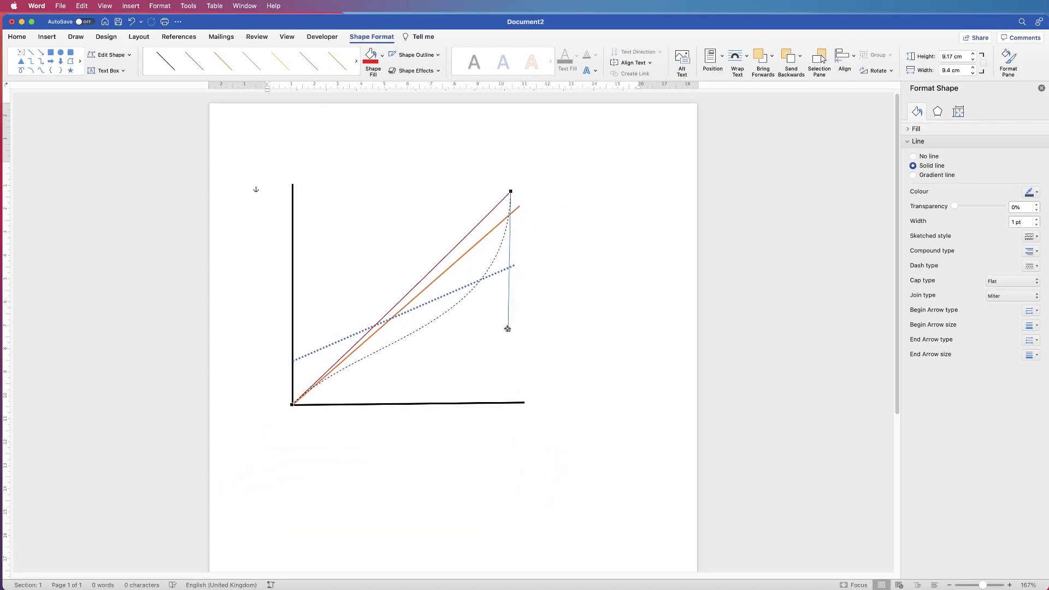
left_click_drag(508, 328, 508, 329)
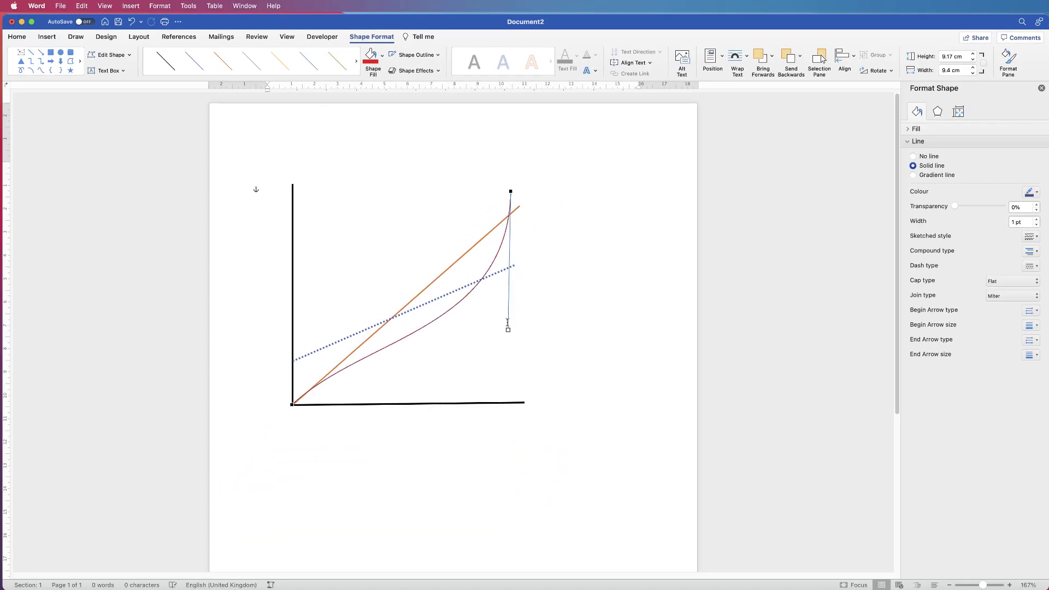
Step: Pull the handle of the curve's lower end point steeply upward to make an S-shape, and finish editing the points
left_click(292, 404)
left_click_drag(365, 337, 344, 247)
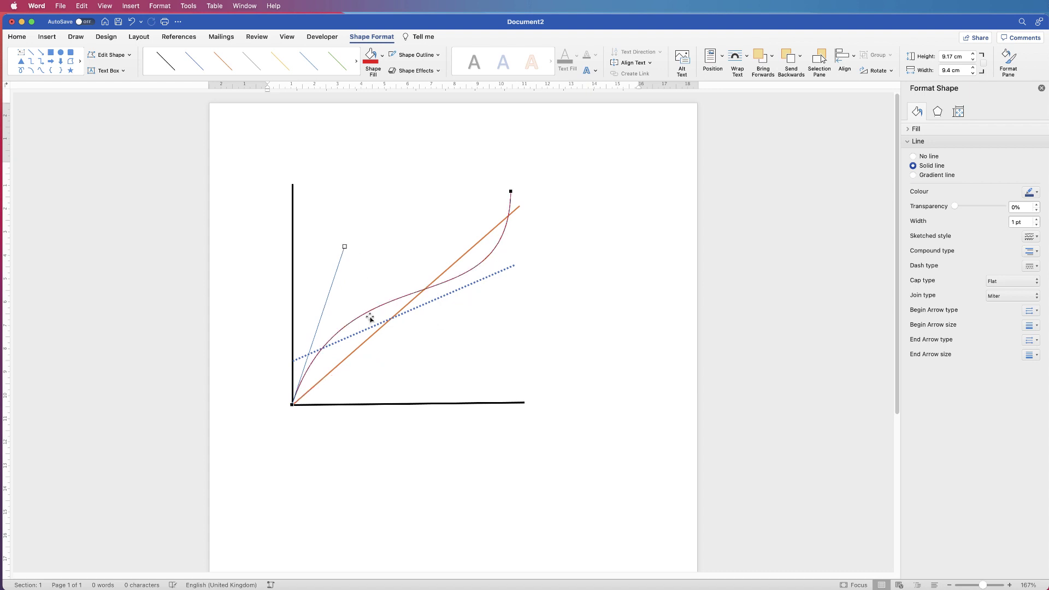
left_click(536, 303)
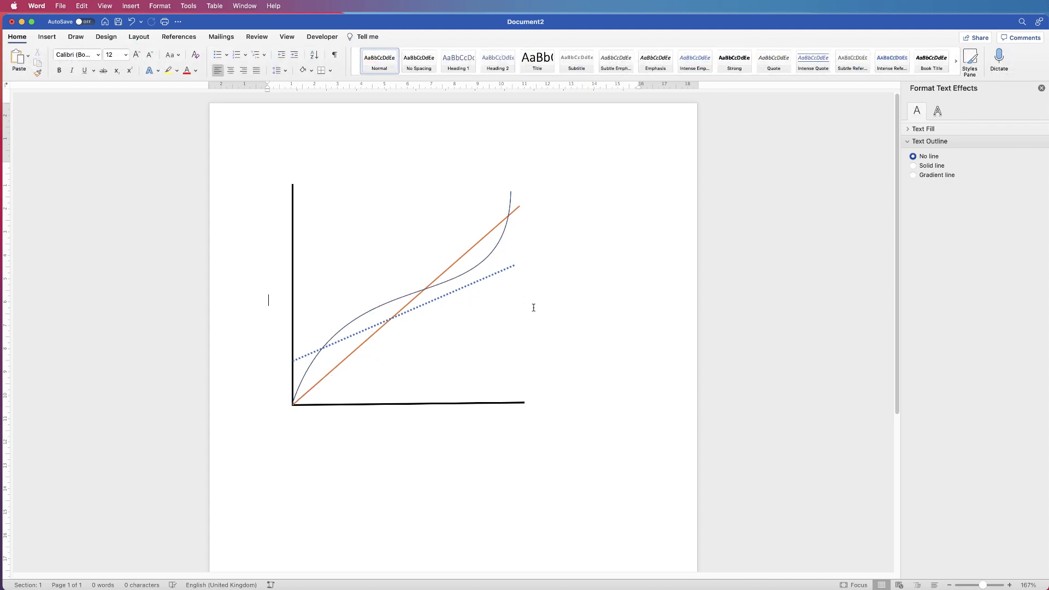
Step: Apply the green Subtle Line style to the curve, set its width to 1.5 pt and deselect it
left_click(368, 313)
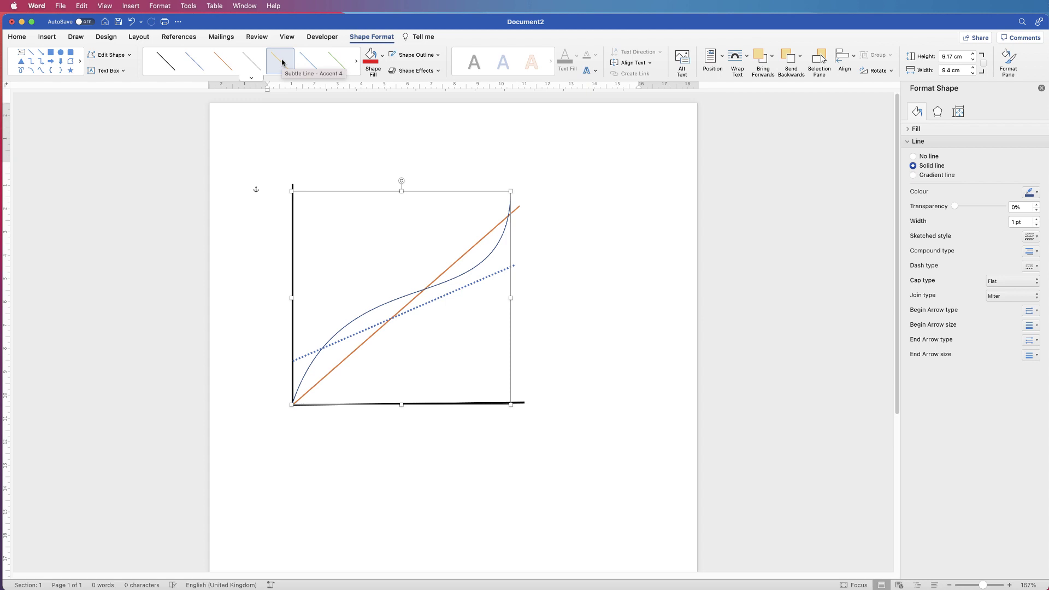
left_click(337, 62)
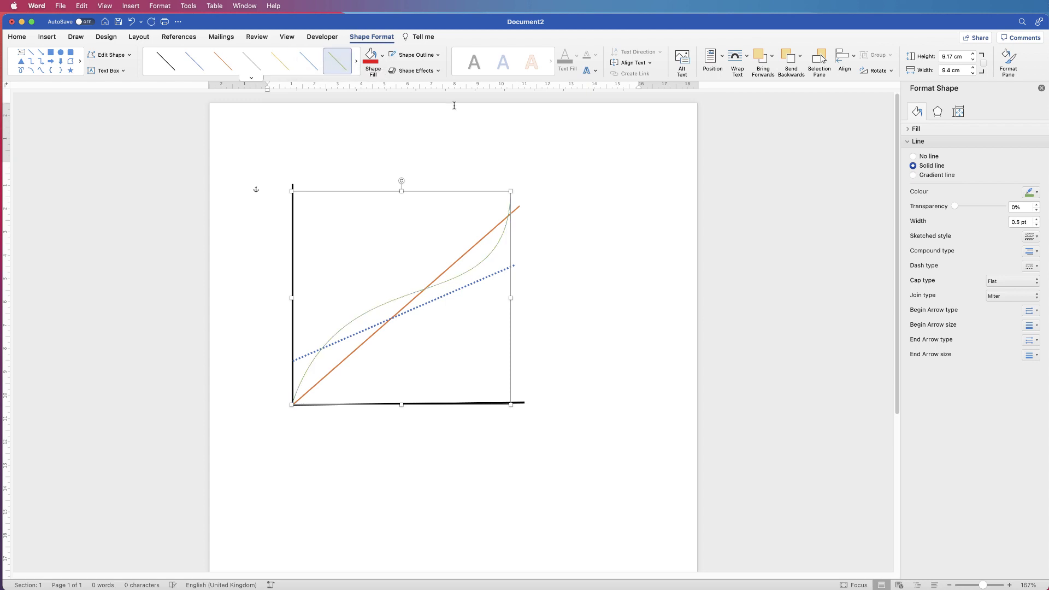
left_click_drag(1025, 221, 1009, 222)
type("1.5")
key("Return")
left_click(600, 291)
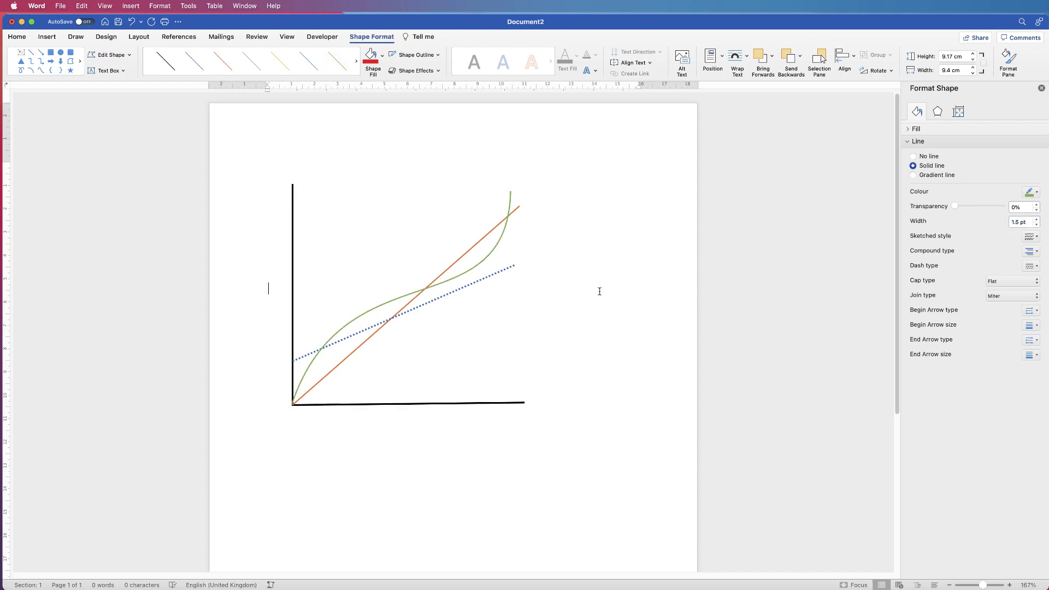
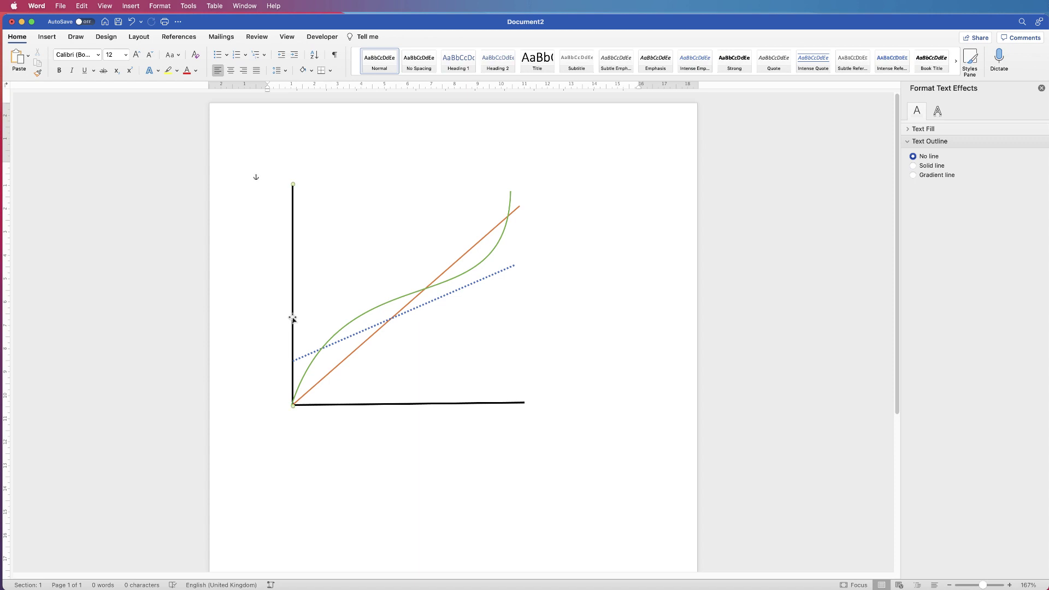
Step: Bring the black vertical axis line forward in the stacking order and deselect it
left_click(294, 241)
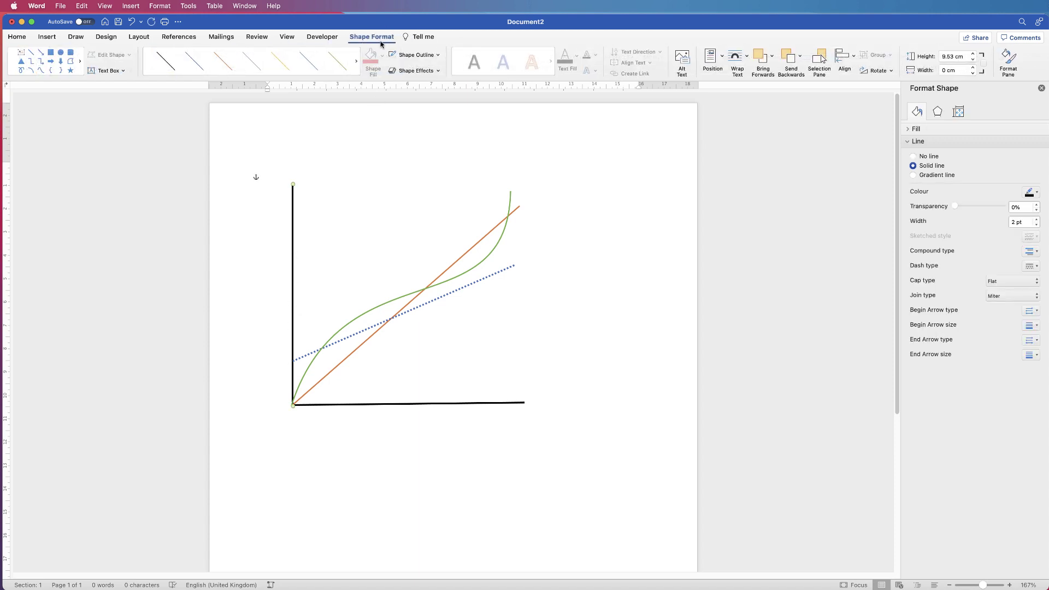
left_click(773, 56)
left_click(780, 85)
left_click(315, 447)
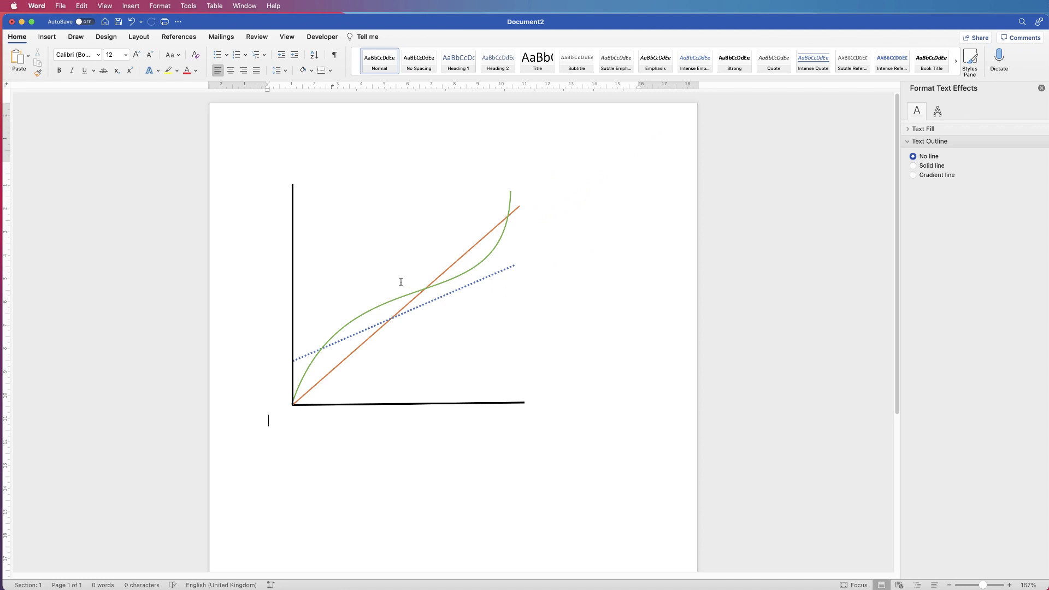
Step: Insert a WordArt text object in the first plain black style below the graph
left_click(45, 36)
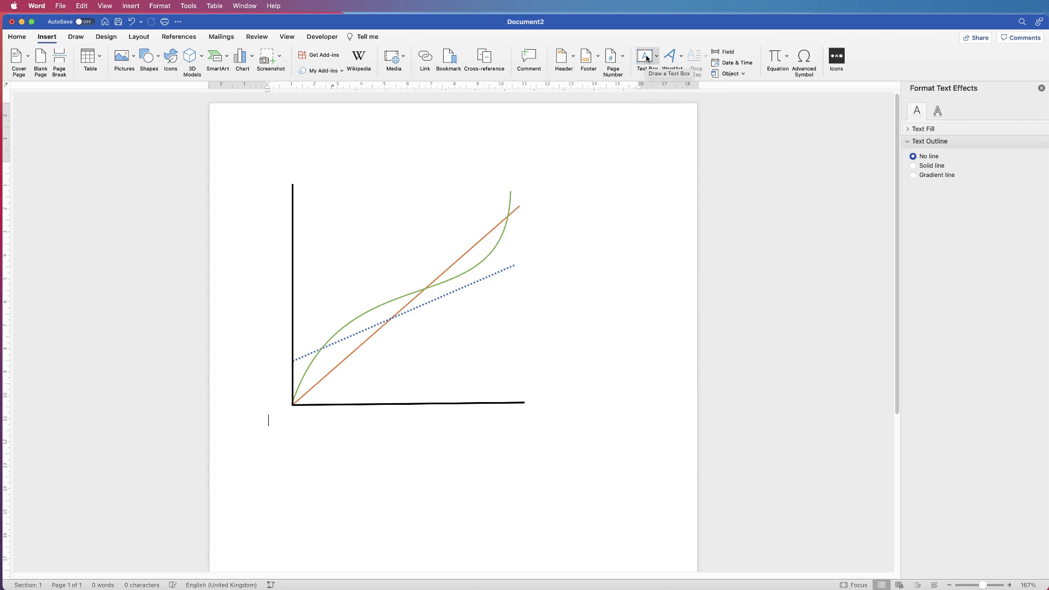
left_click(682, 58)
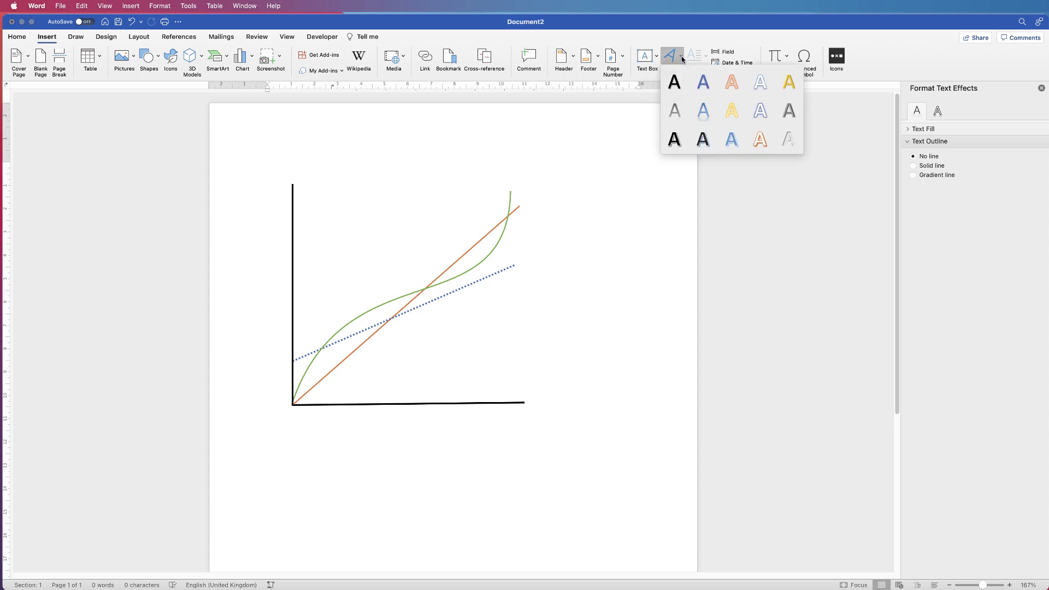
left_click(672, 87)
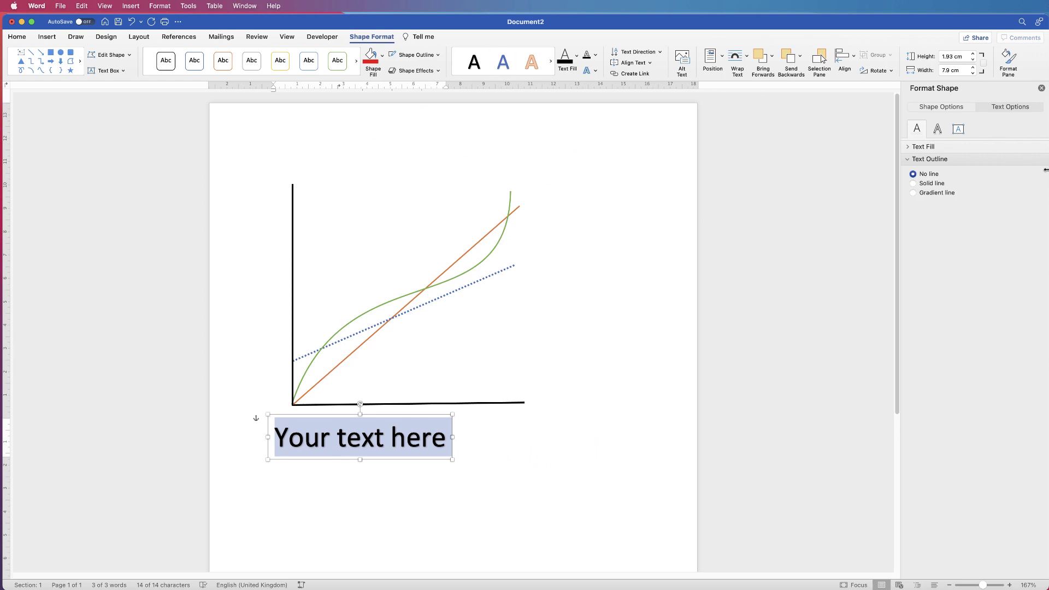
Step: Remove the shadow from the WordArt text using the no-shadow preset
left_click_drag(1045, 170, 1020, 170)
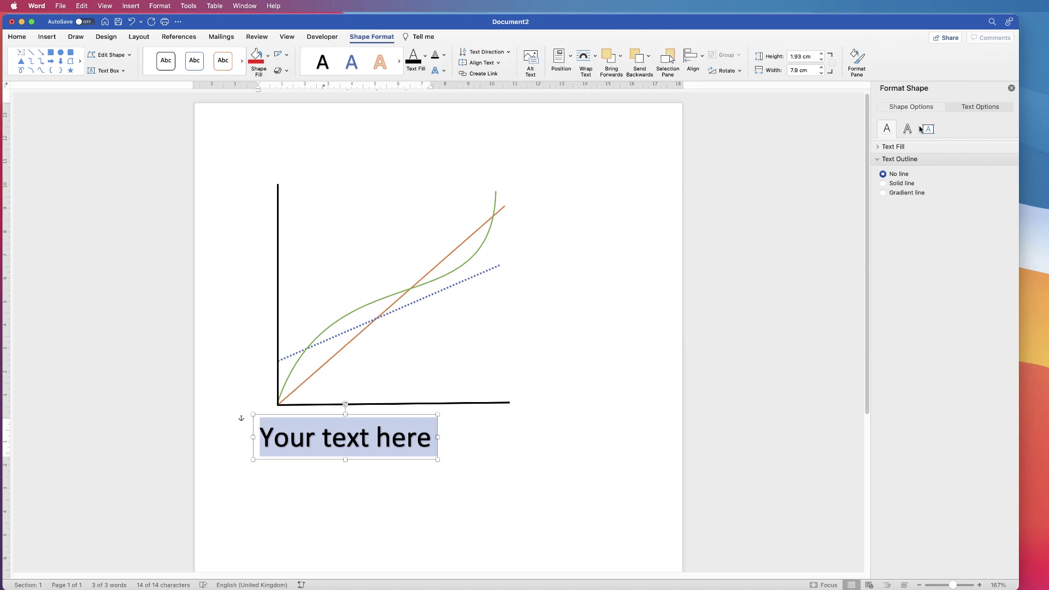
left_click(908, 130)
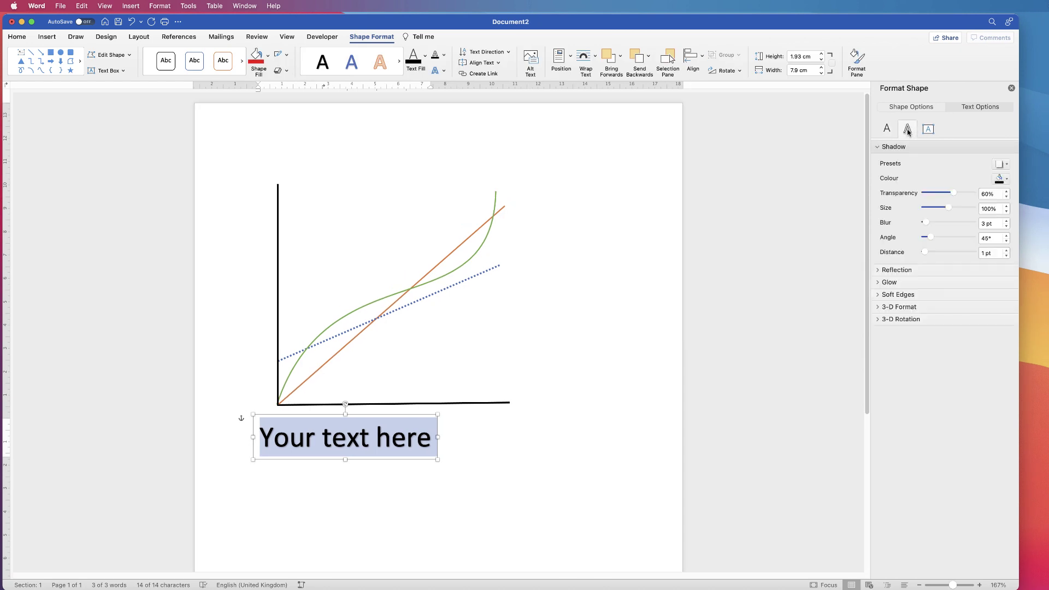
left_click(879, 148)
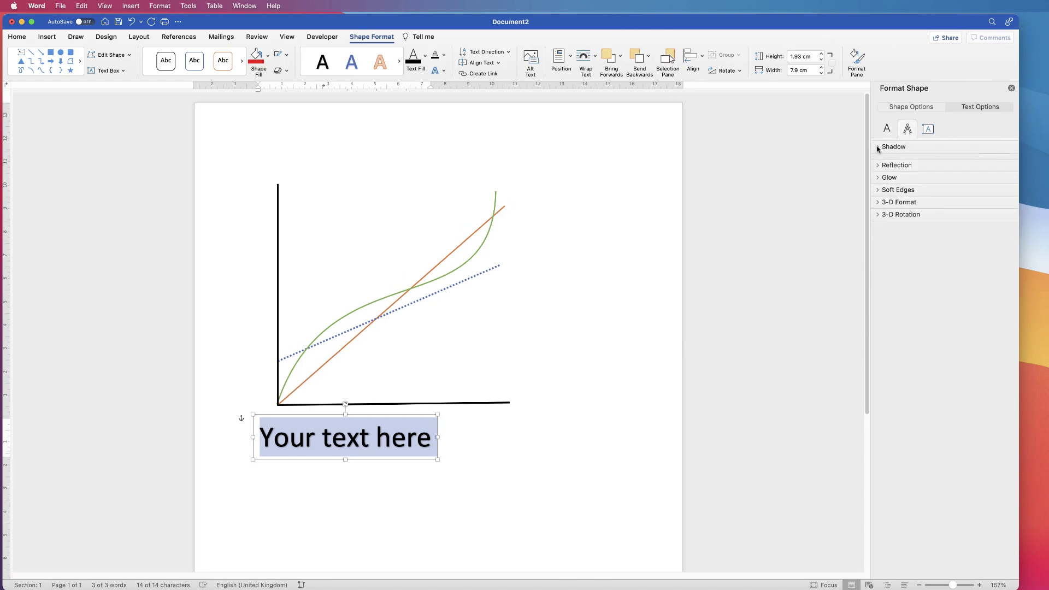
left_click(880, 148)
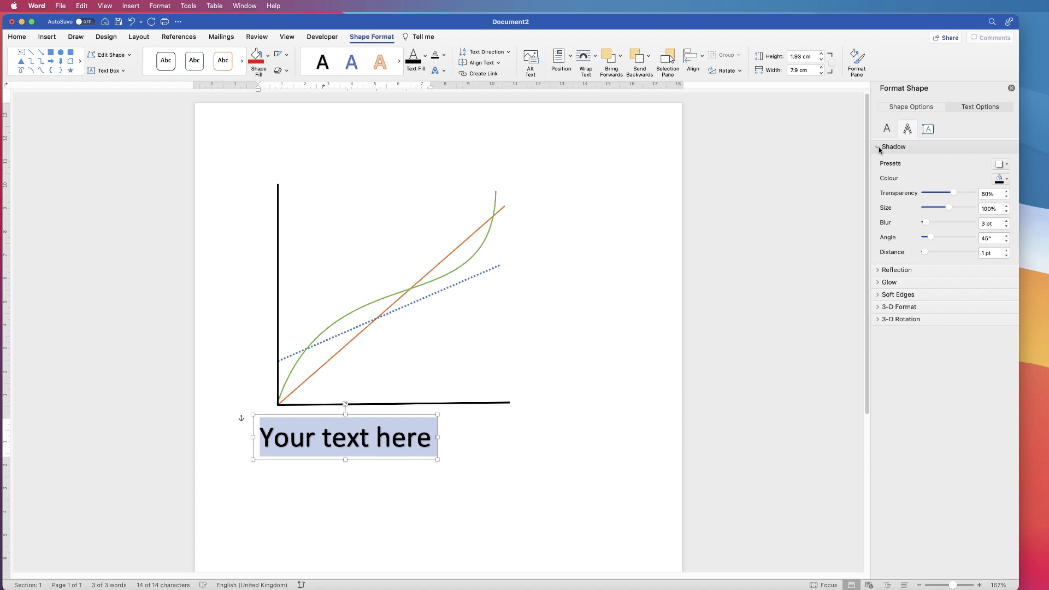
left_click(1009, 165)
left_click(1008, 204)
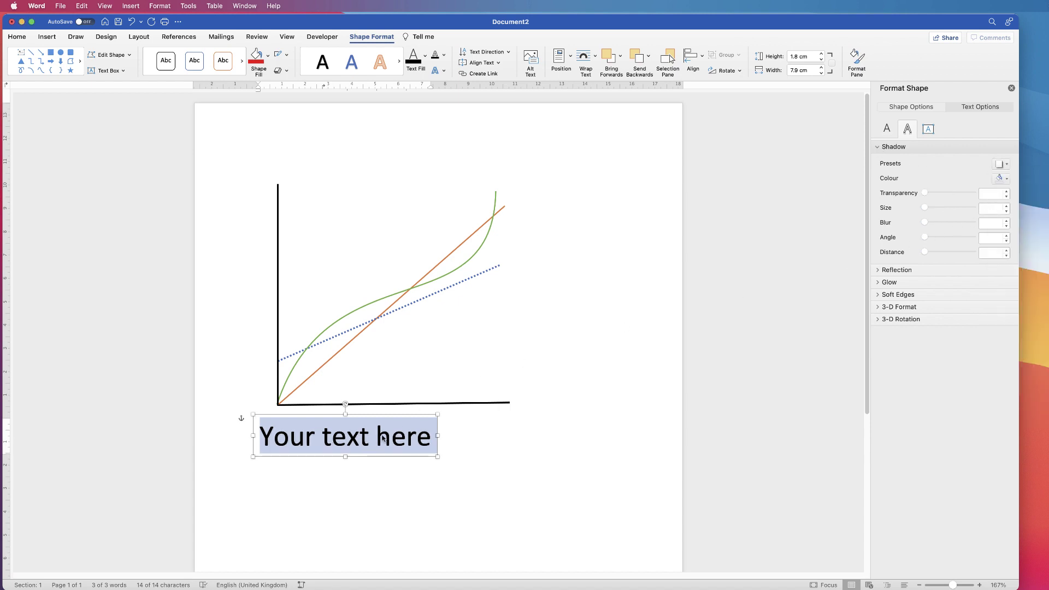
Step: Turn the WordArt into a size 10 "Quantity" label placed just above the upper end of the vertical axis
left_click(17, 37)
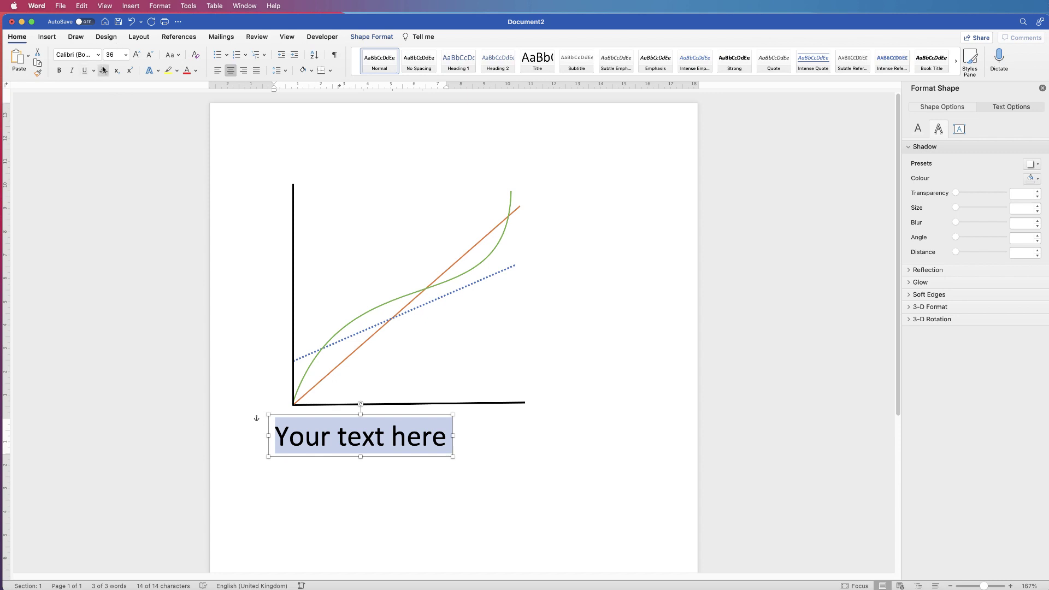
left_click(126, 55)
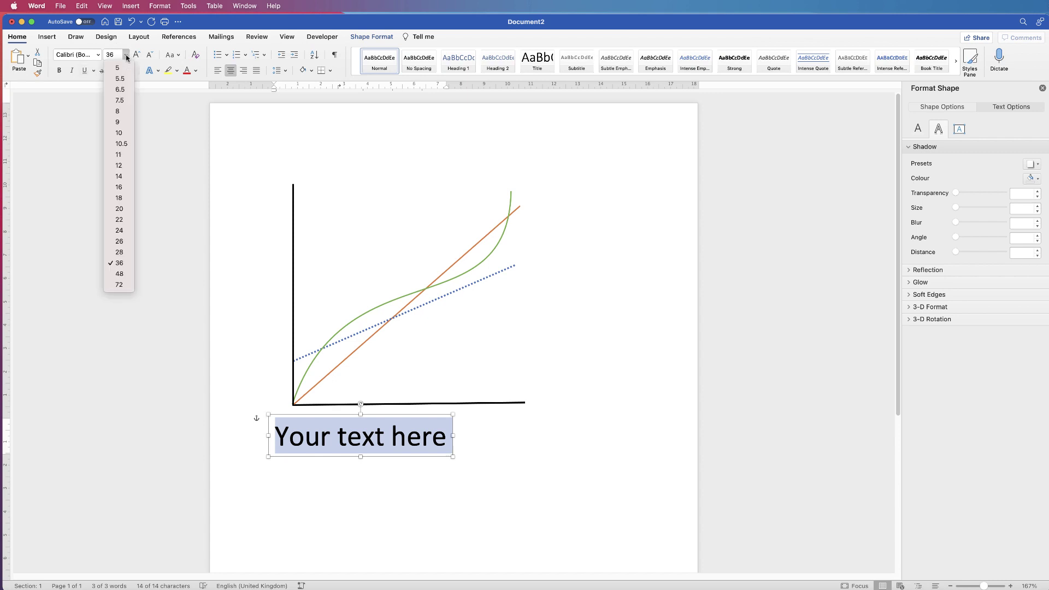
left_click(121, 132)
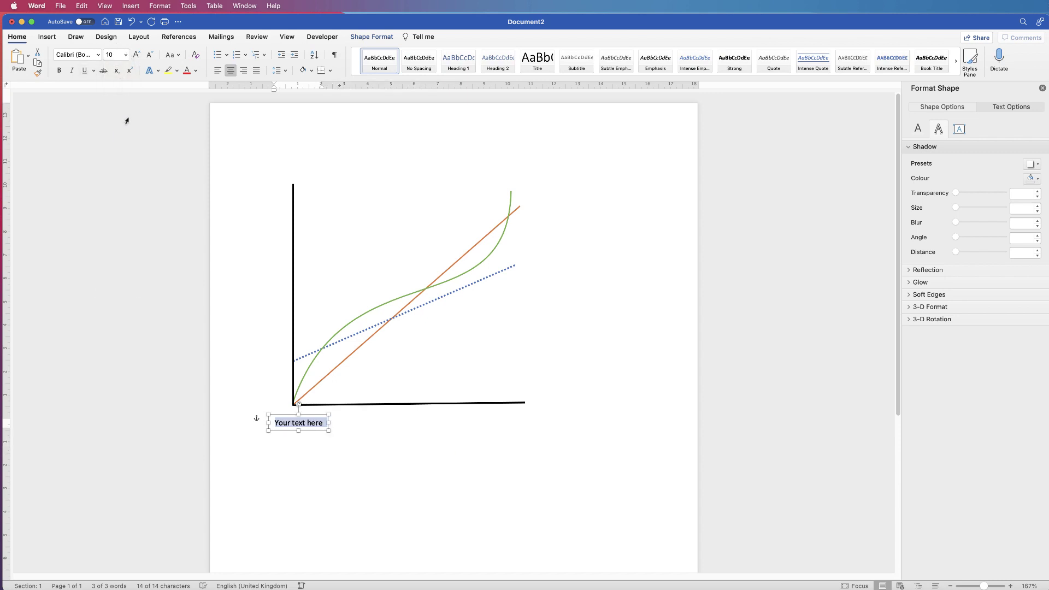
type("Quantity")
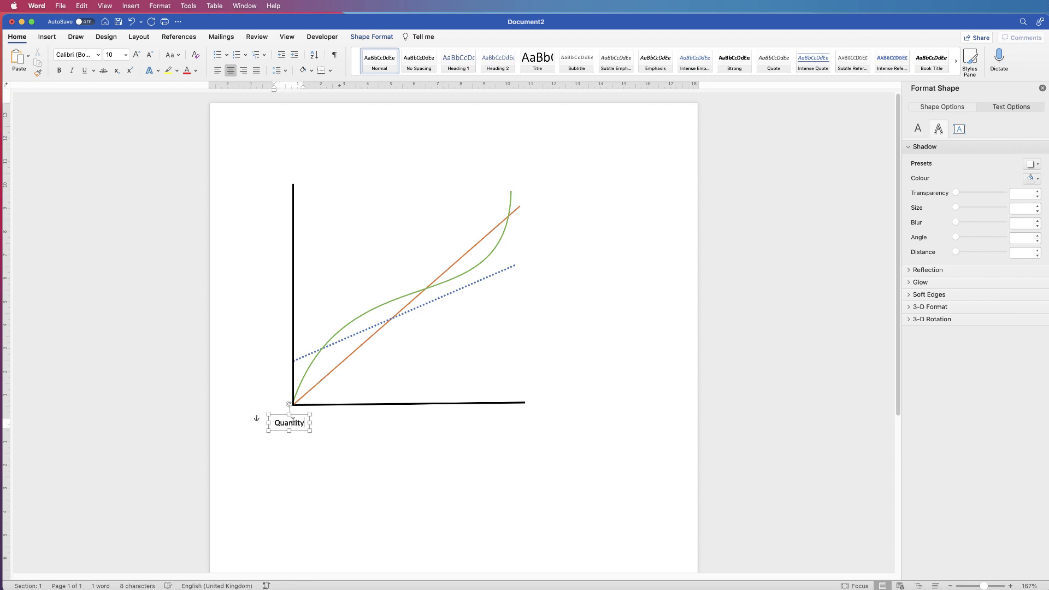
left_click_drag(295, 418, 302, 165)
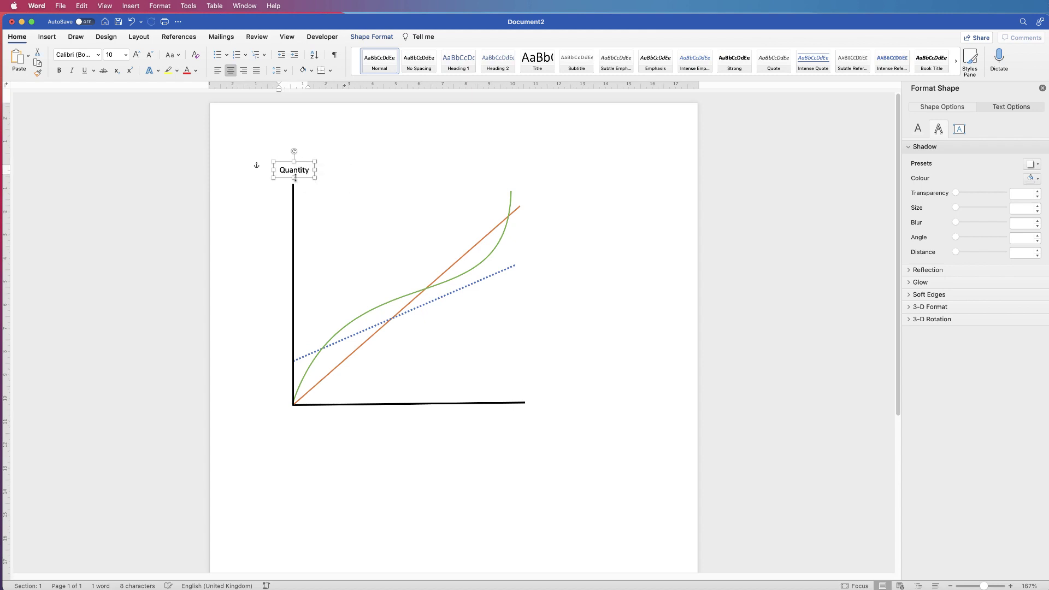
Step: Copy the "Quantity" label to the far end of the horizontal axis and change the copy's text to "Time"
double_click(297, 171)
left_click_drag(298, 175, 558, 403)
double_click(558, 403)
type("Time")
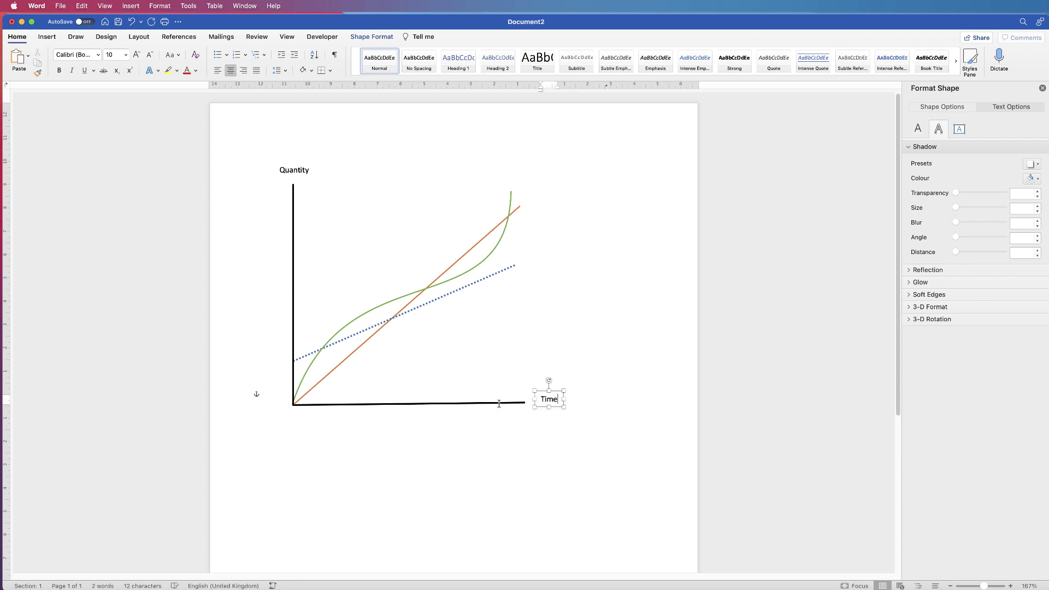
left_click(457, 446)
Step: Copy the "Time" label to just below the start of the horizontal axis and change the copy's text to "1"
double_click(551, 402)
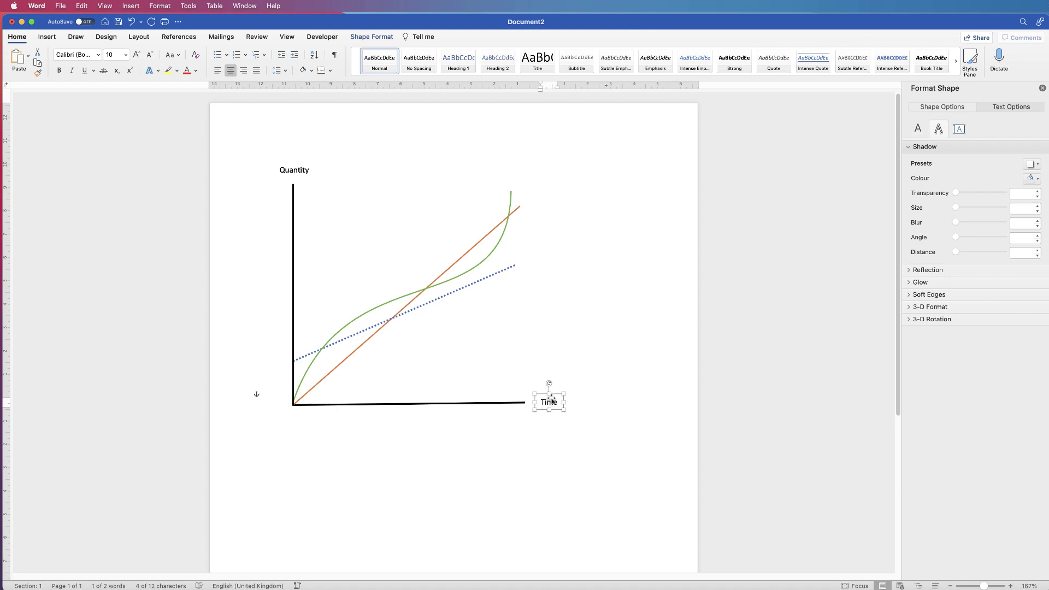
left_click_drag(550, 403, 325, 424)
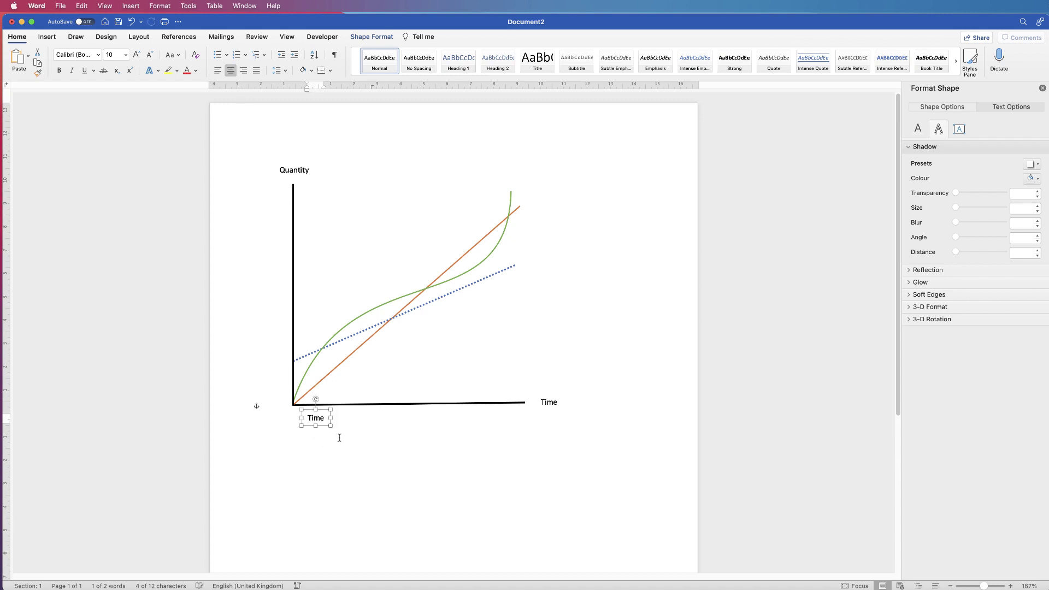
double_click(322, 420)
type("1")
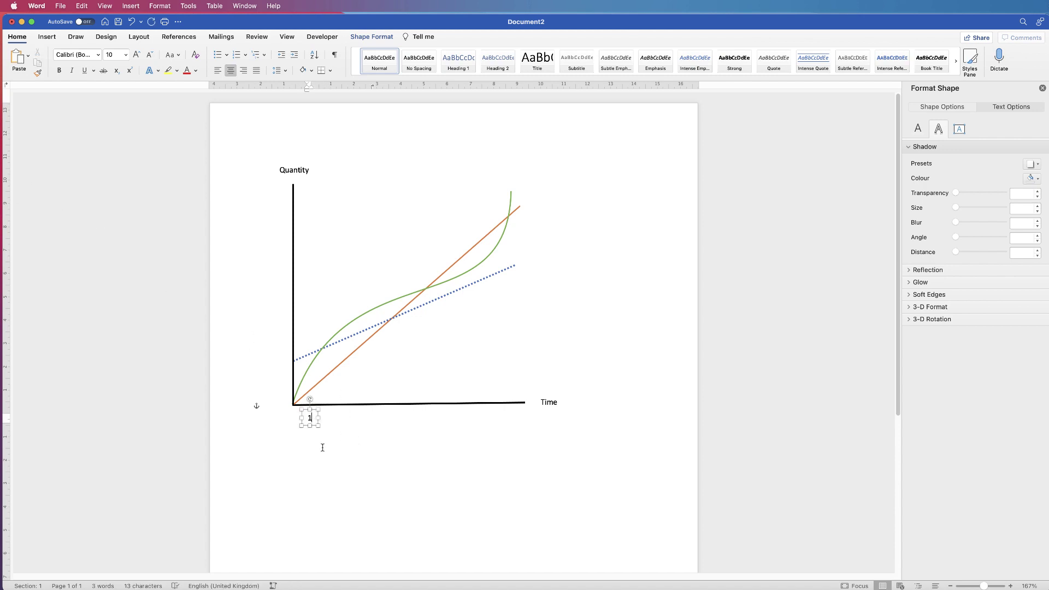
Step: Duplicate the "1" label along the horizontal axis until six labels stand in a row, shifting the first one slightly along
left_click(310, 417)
double_click(310, 418)
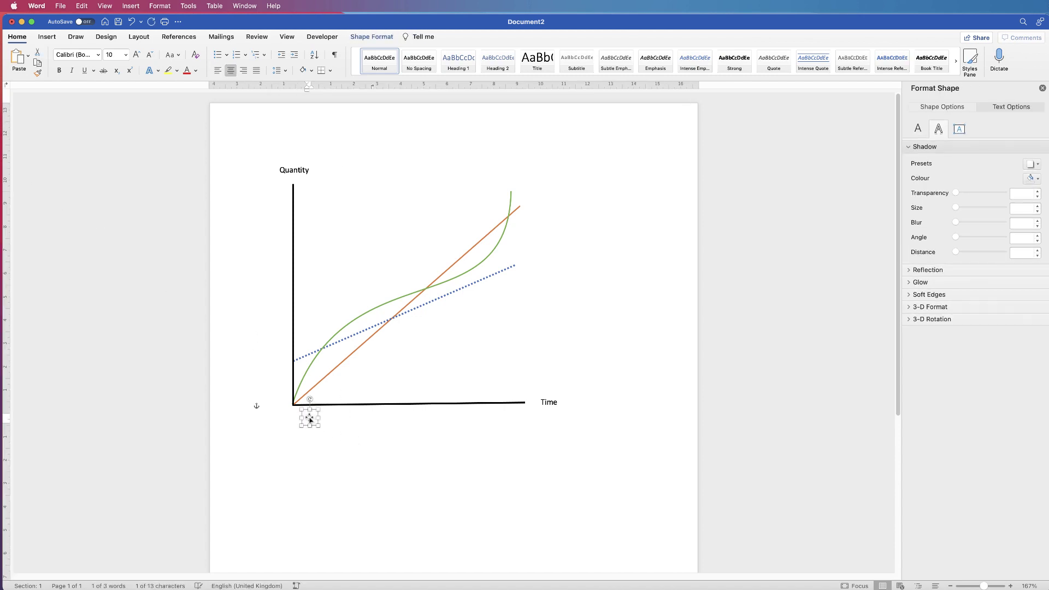
left_click_drag(309, 419, 369, 419)
left_click_drag(369, 419, 440, 419)
left_click_drag(440, 419, 481, 420)
left_click_drag(397, 419, 317, 420)
left_click(352, 421)
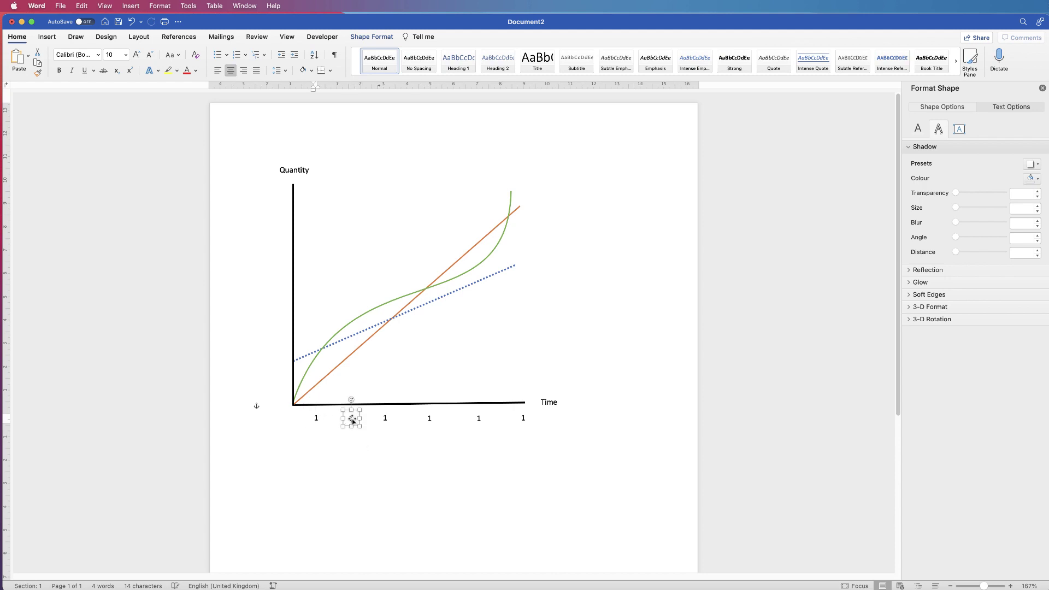
Step: Renumber the five copied labels under the horizontal axis as 2, 3, 4, 5 and 6
double_click(353, 421)
type("2")
key("Escape")
key("Tab")
type("3")
key("Escape")
key("Tab")
type("4")
key("Escape")
key("Tab")
type("5")
key("Escape")
key("Tab")
type("6")
key("Escape")
key("Escape")
Step: Select all six number labels, distribute them horizontally and align them to the top
left_click(521, 420)
left_click(479, 420, "shift")
left_click(429, 420, "shift")
left_click(385, 419, "shift")
left_click(352, 420, "shift")
left_click(316, 420, "shift")
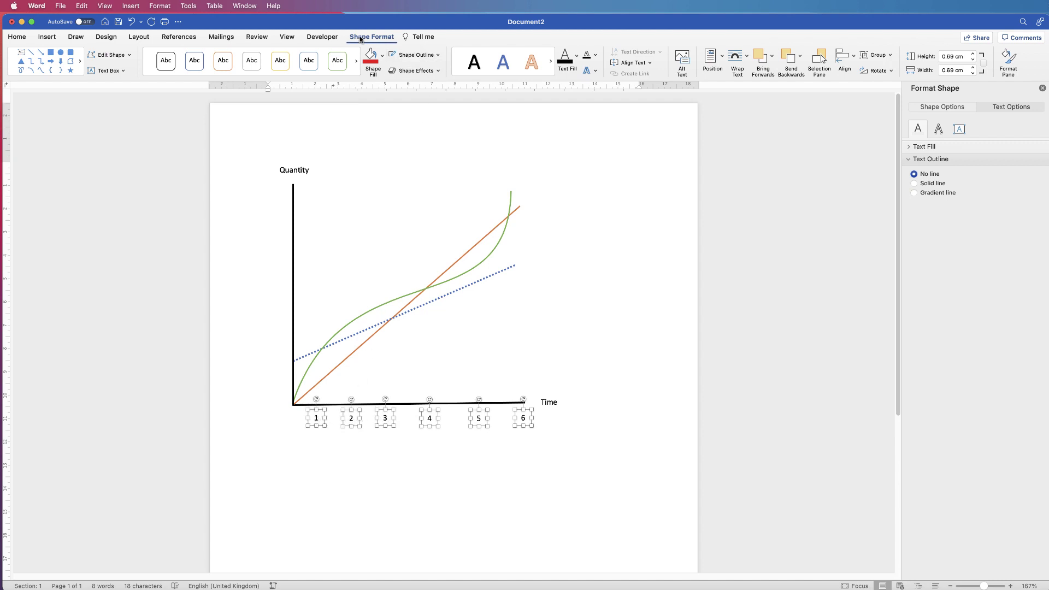
left_click(855, 59)
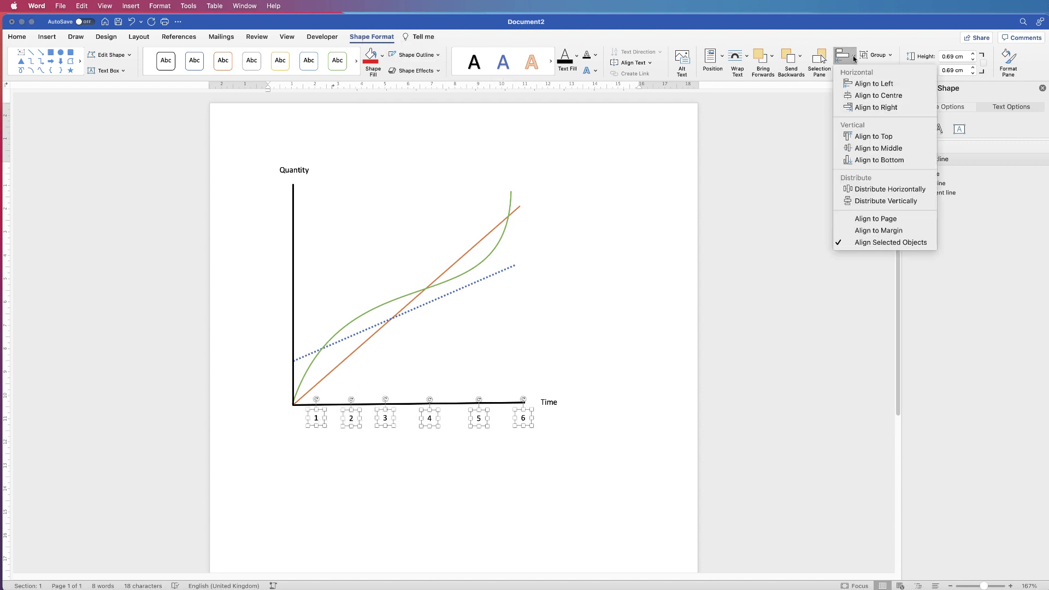
left_click(869, 190)
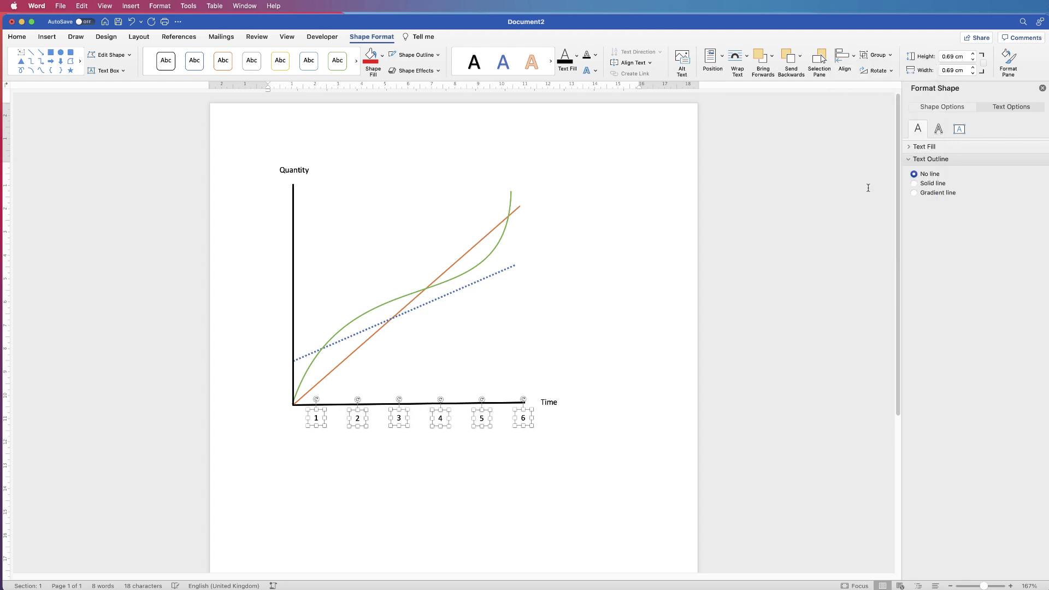
left_click(855, 59)
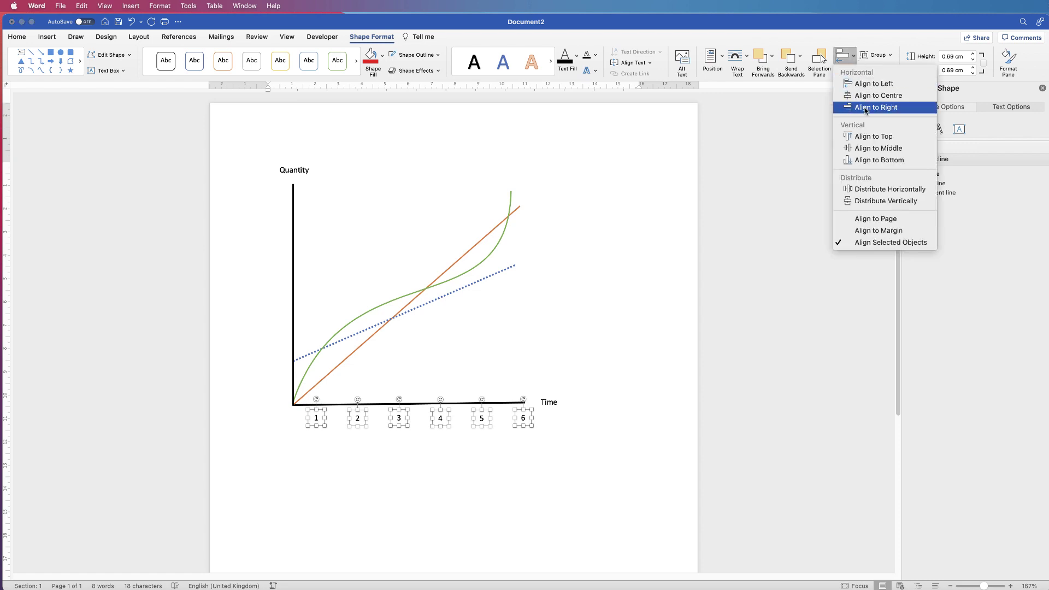
left_click(871, 137)
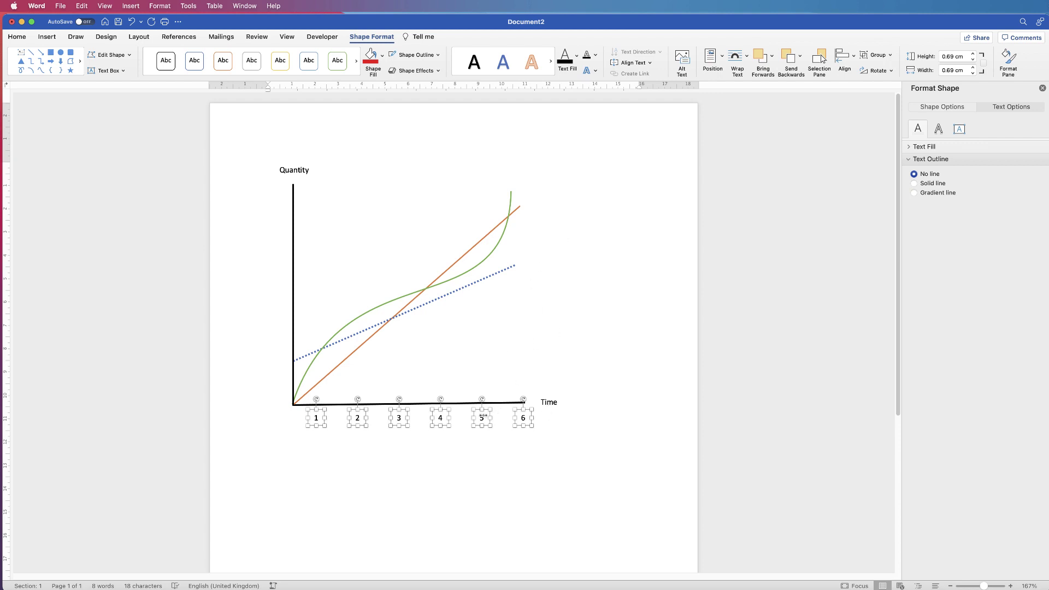
Step: Group the six number labels under the horizontal axis and move the group slightly lower
right_click(440, 419)
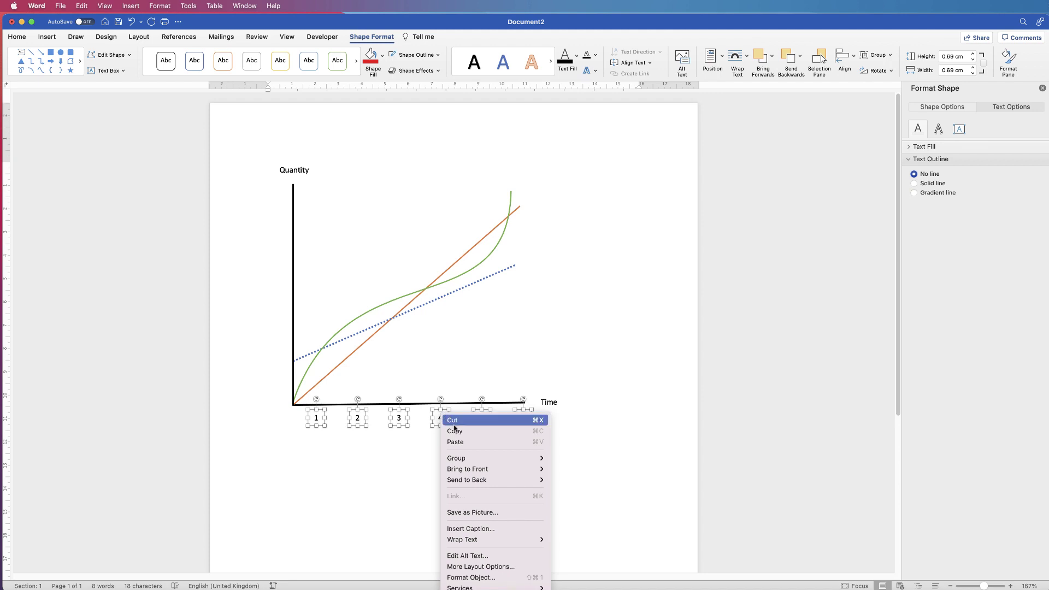
mouse_move(475, 460)
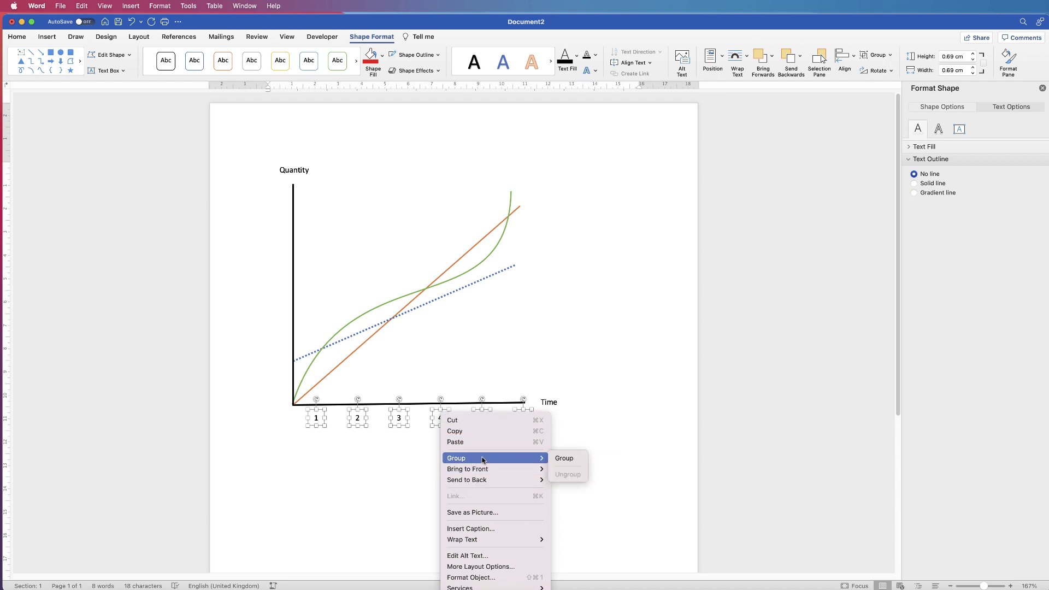
left_click(562, 461)
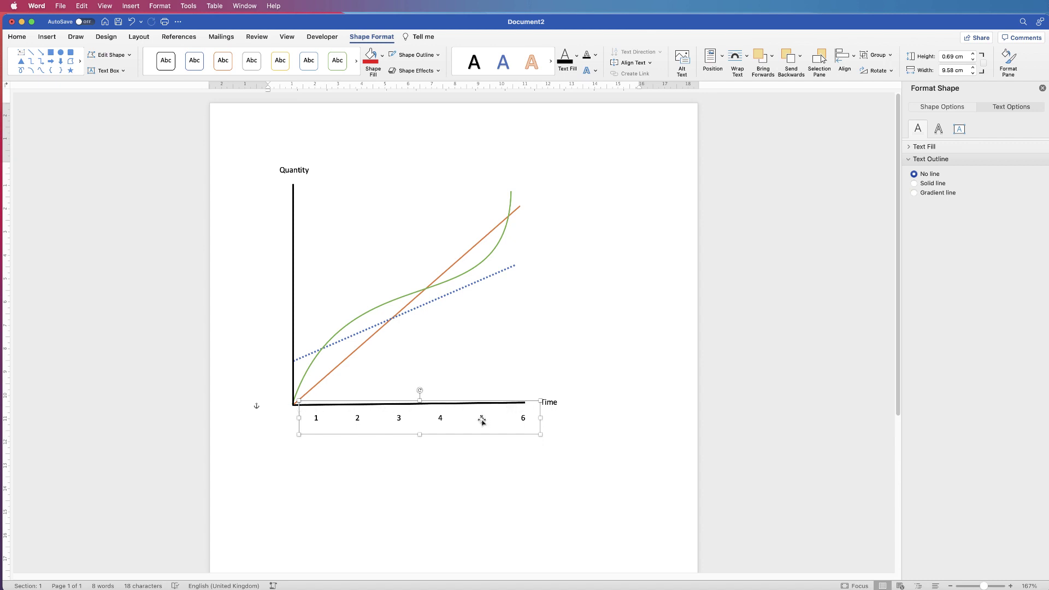
left_click_drag(481, 419, 481, 430)
Step: Straighten and slightly lengthen the horizontal axis line, and move the number group up to sit just beneath it
left_click(505, 405)
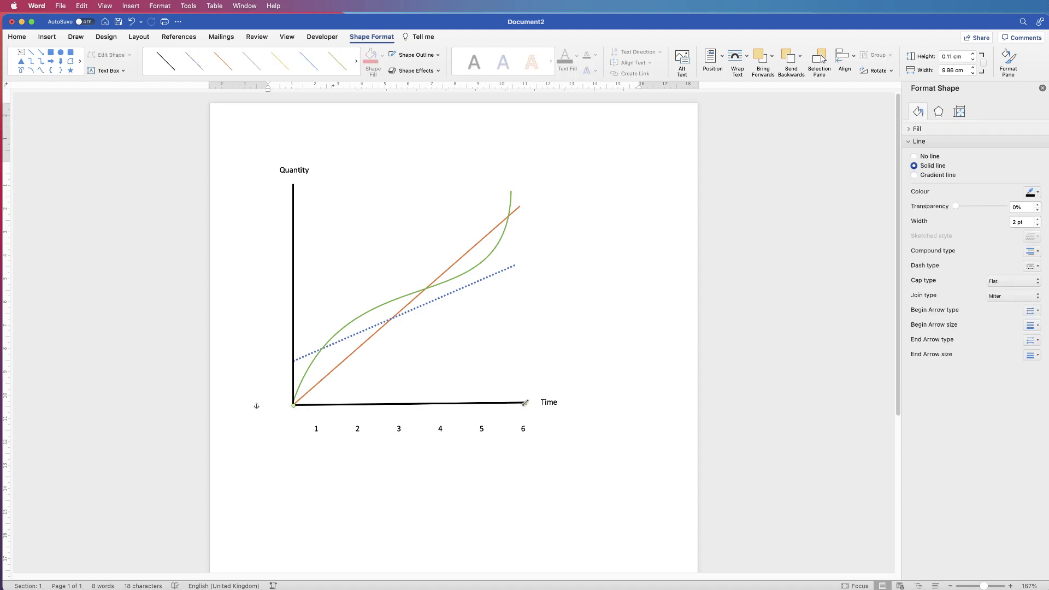
left_click_drag(525, 403, 530, 405)
left_click_drag(442, 431, 435, 417)
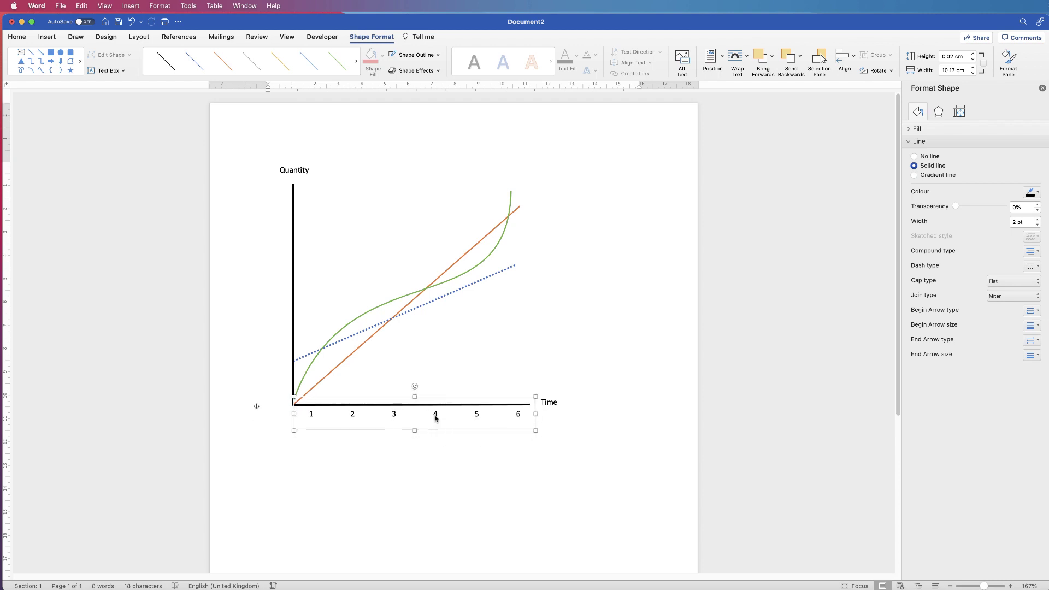
left_click(429, 463)
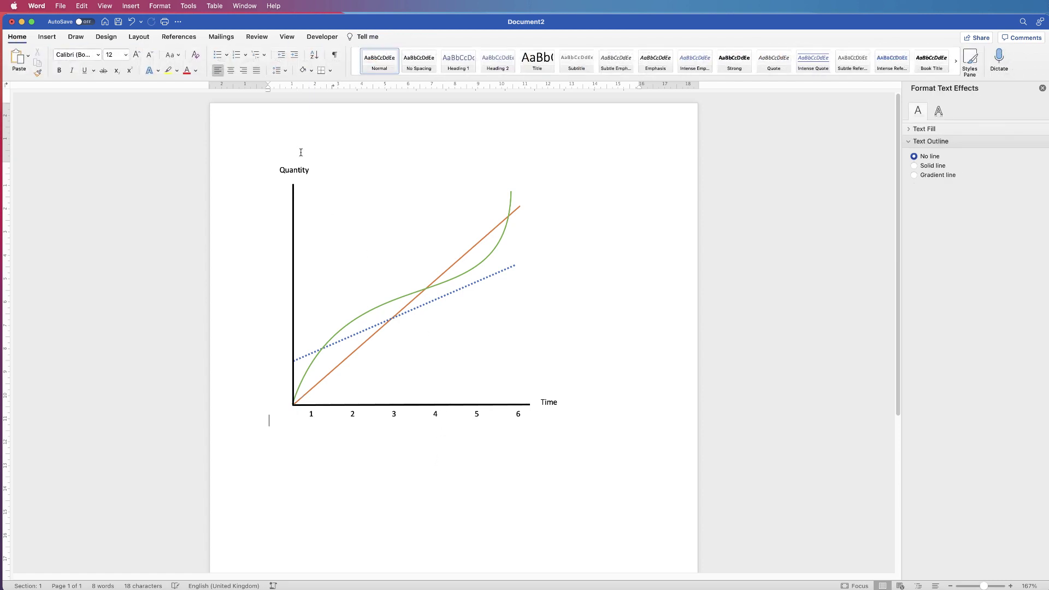
Step: Copy the "Quantity" label repeatedly beside the vertical axis until six copies stand in a column
left_click(295, 170)
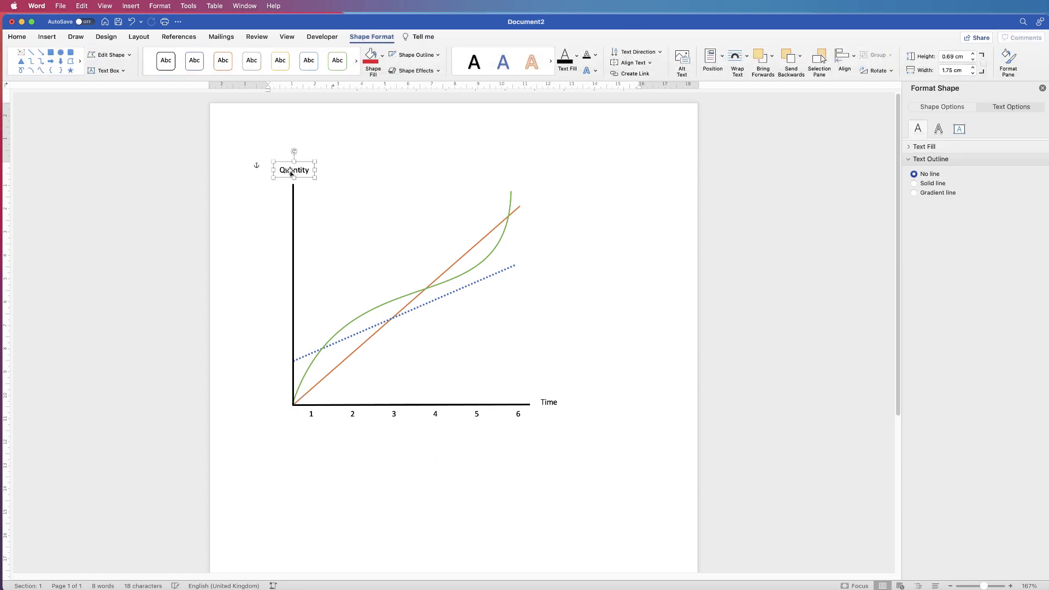
left_click_drag(293, 172, 272, 322)
left_click_drag(273, 322, 272, 189)
Step: Change the text of the six copied labels beside the vertical axis to 100, 200, 300, 400, 500 and 600, from bottom to top
double_click(271, 383)
type("100")
double_click(271, 355)
type("200")
double_click(270, 321)
type("300")
double_click(271, 276)
type("400")
double_click(271, 233)
type("500")
double_click(272, 189)
type("600")
Step: Select the six labels from 100 to 600, distribute them vertically and align them to the right
left_click(264, 385)
left_click(265, 355, "shift")
left_click(265, 322, "shift")
left_click(265, 279, "shift")
left_click(264, 230, "shift")
left_click(266, 195, "shift")
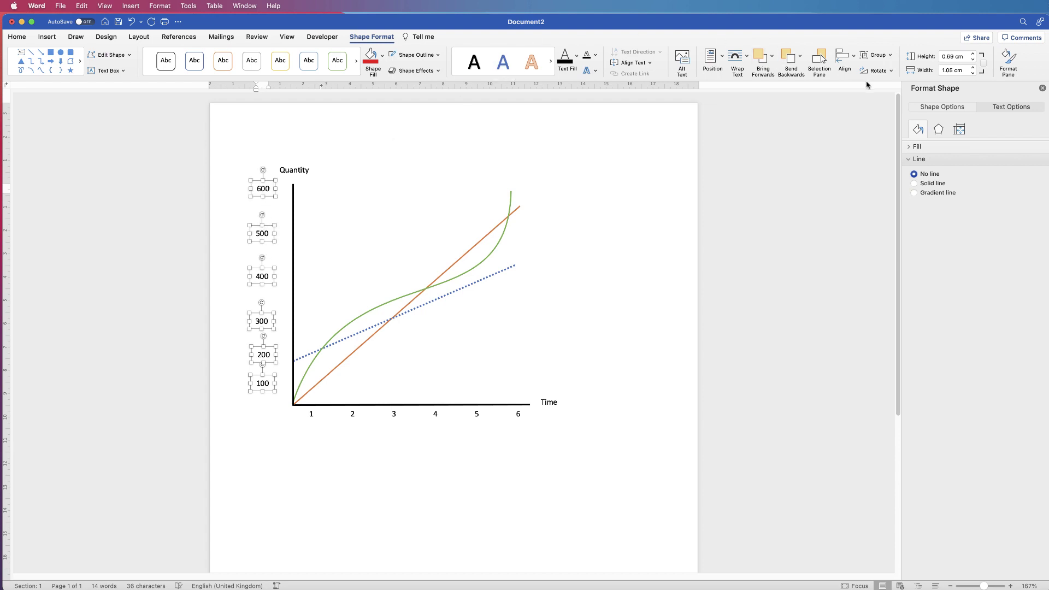
left_click(856, 64)
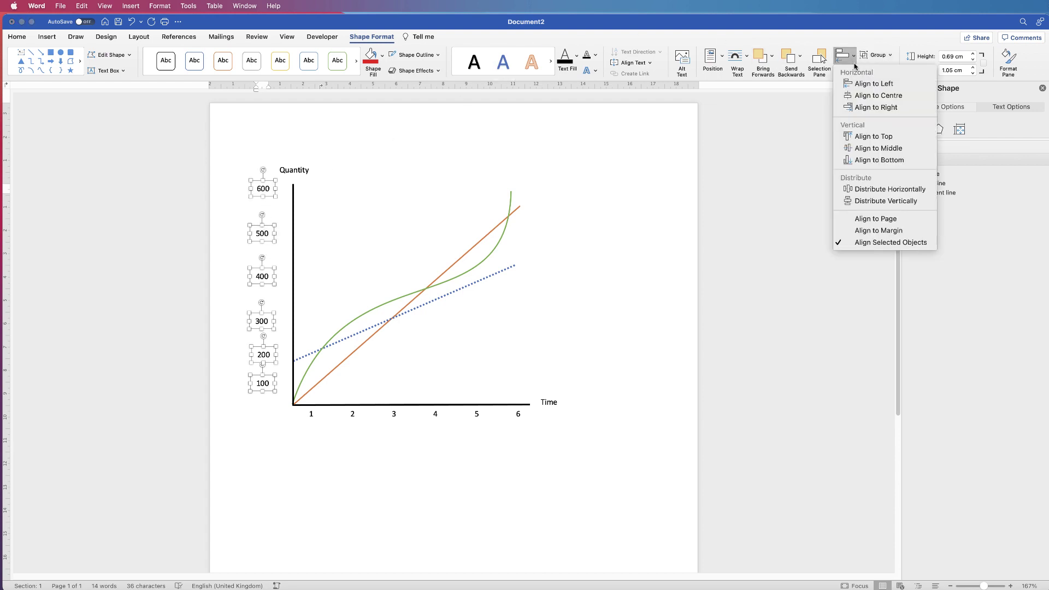
left_click(864, 201)
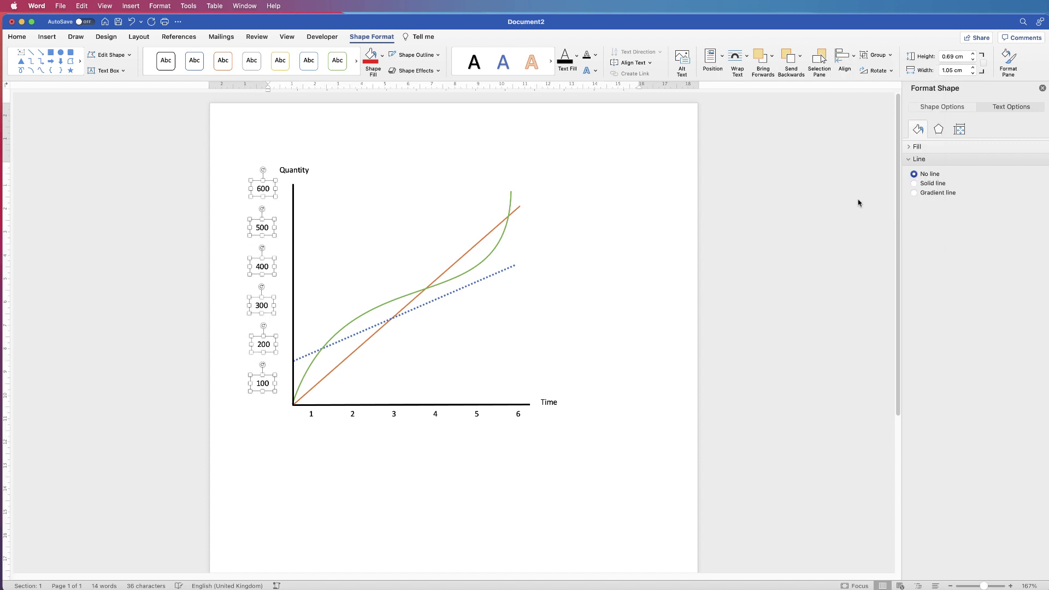
left_click(855, 57)
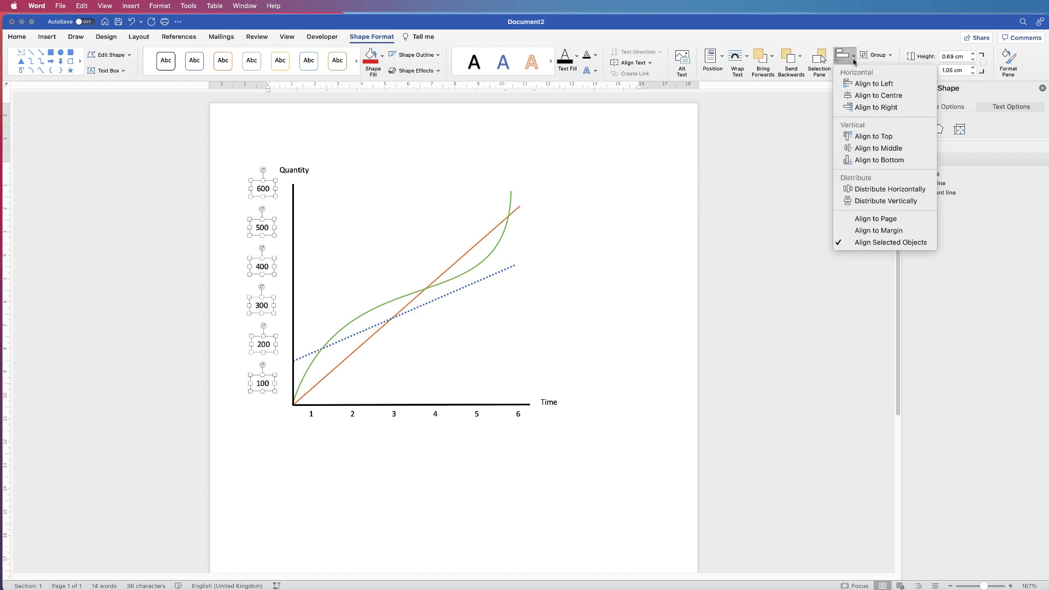
left_click(866, 107)
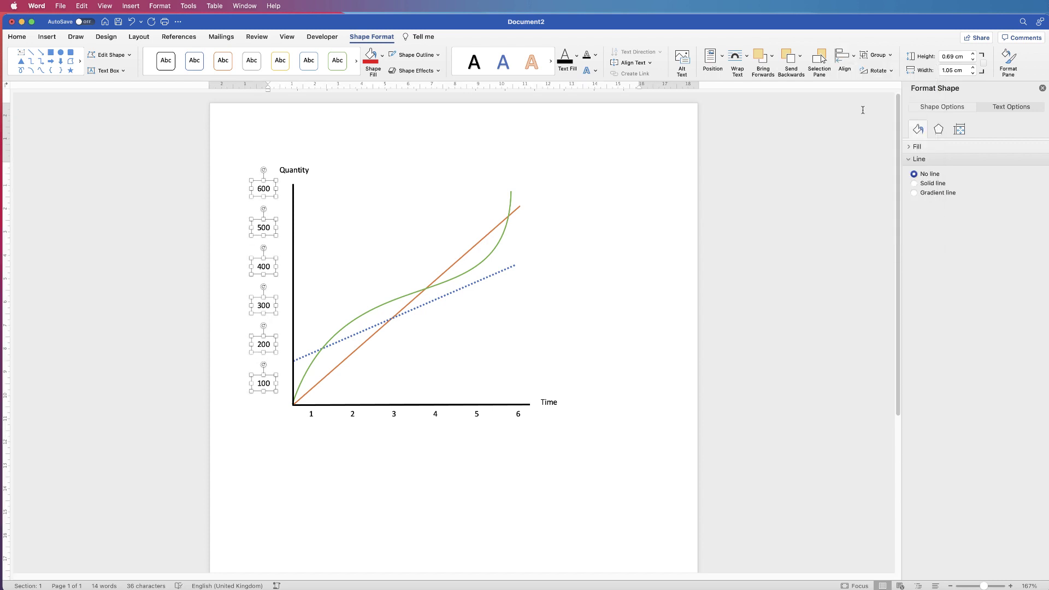
Step: Group the labels from 100 to 600 and move the group closer to the vertical axis
left_click(877, 54)
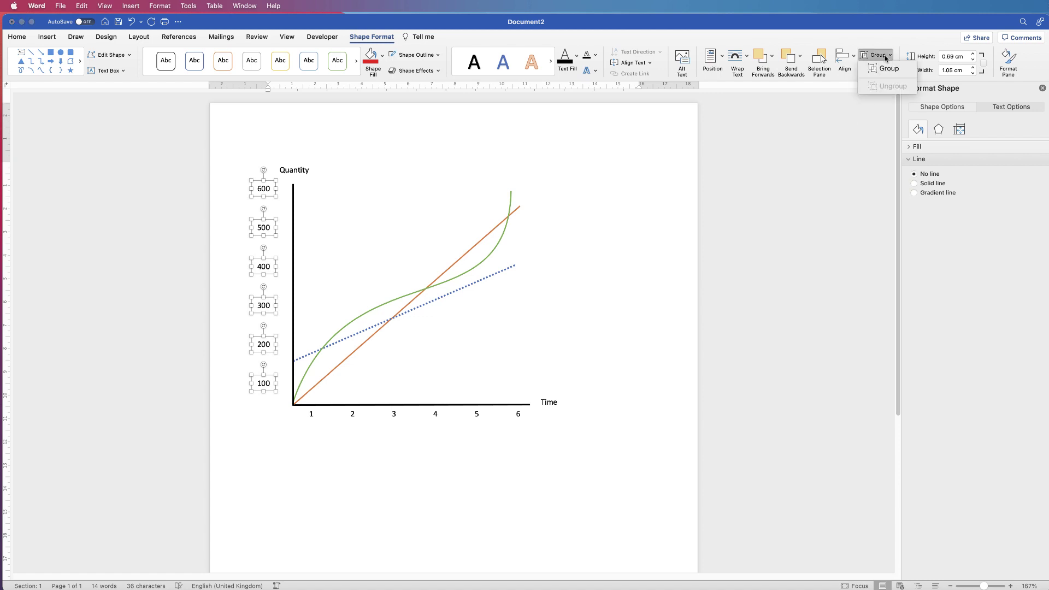
left_click(883, 68)
left_click_drag(267, 266, 278, 265)
left_click(317, 447)
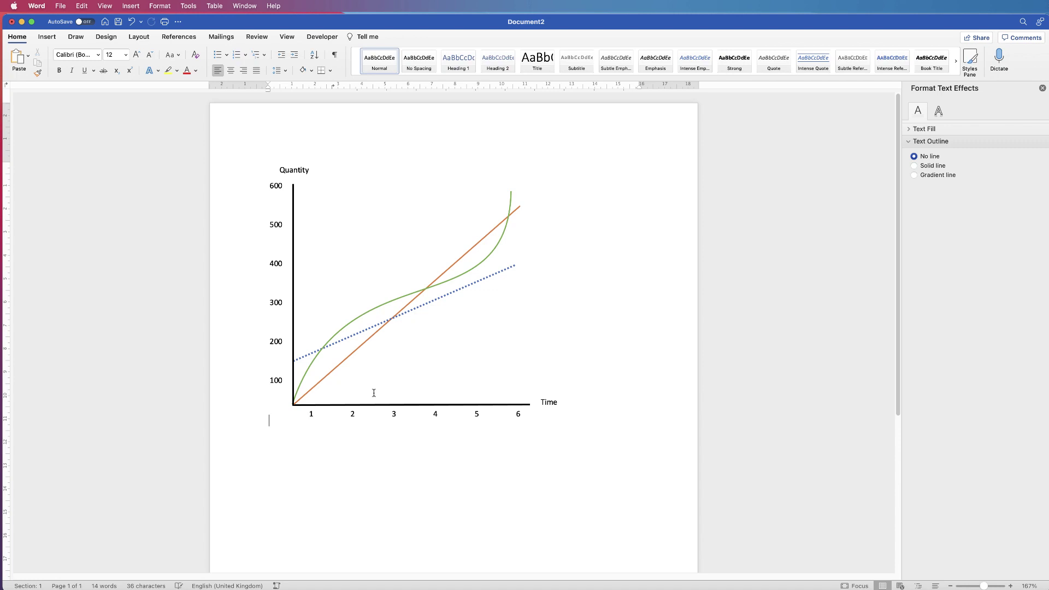
Step: Select both axes, the axis titles, the number groups and the three graph lines, and group them into one object
left_click(554, 407)
left_click(478, 419, "shift")
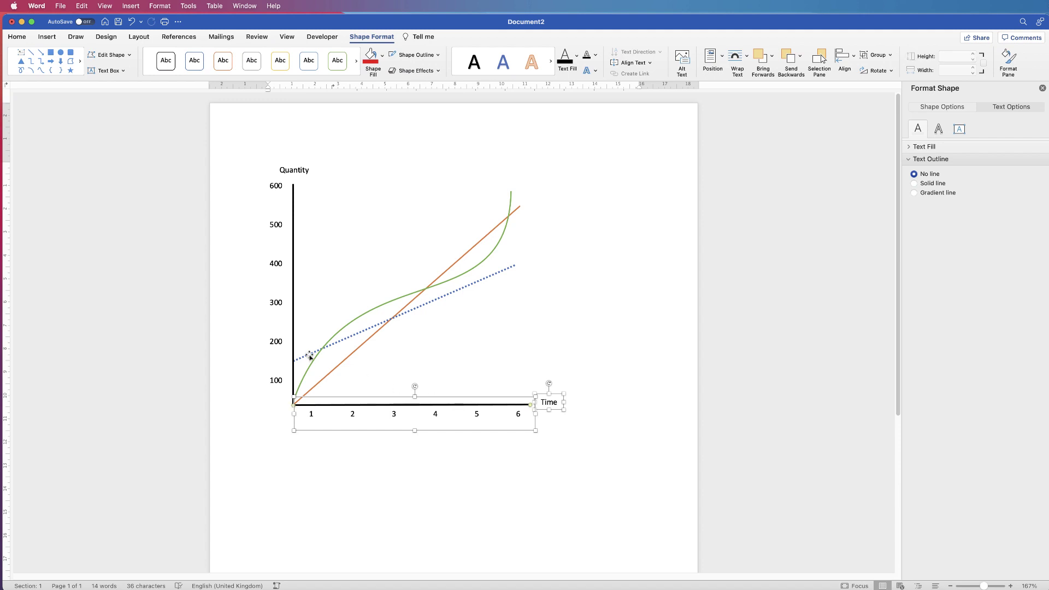
left_click(277, 377, "shift")
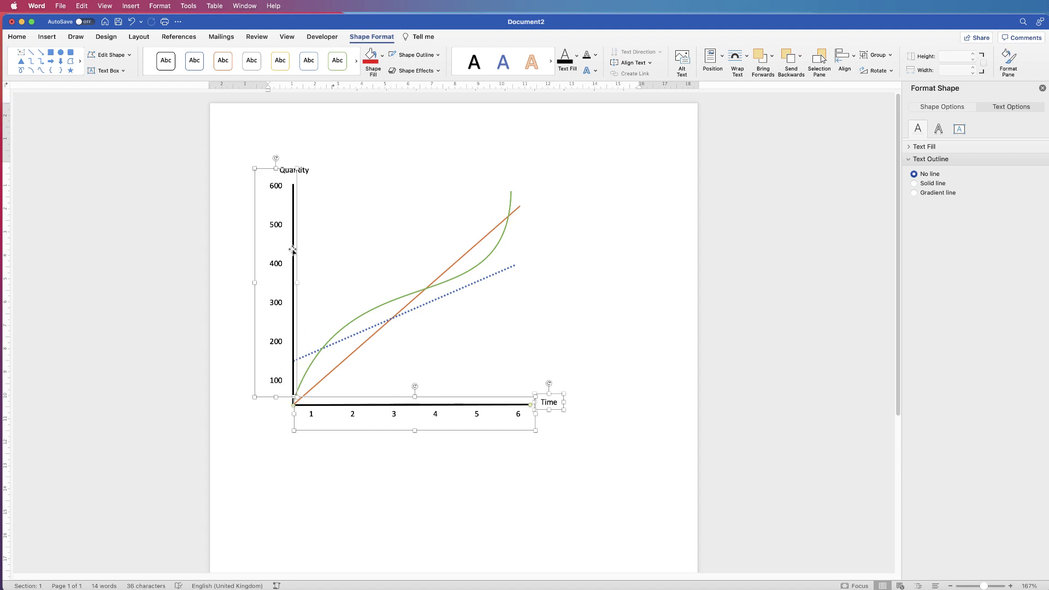
left_click(305, 168, "shift")
left_click(477, 242, "shift")
left_click(502, 232, "shift")
left_click(495, 250, "shift")
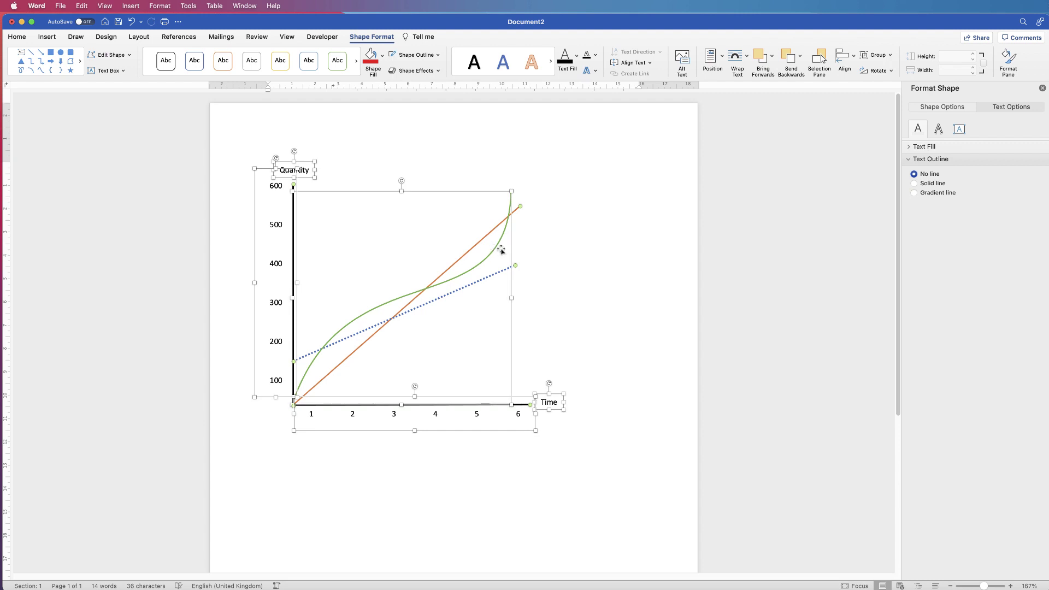
left_click(876, 55)
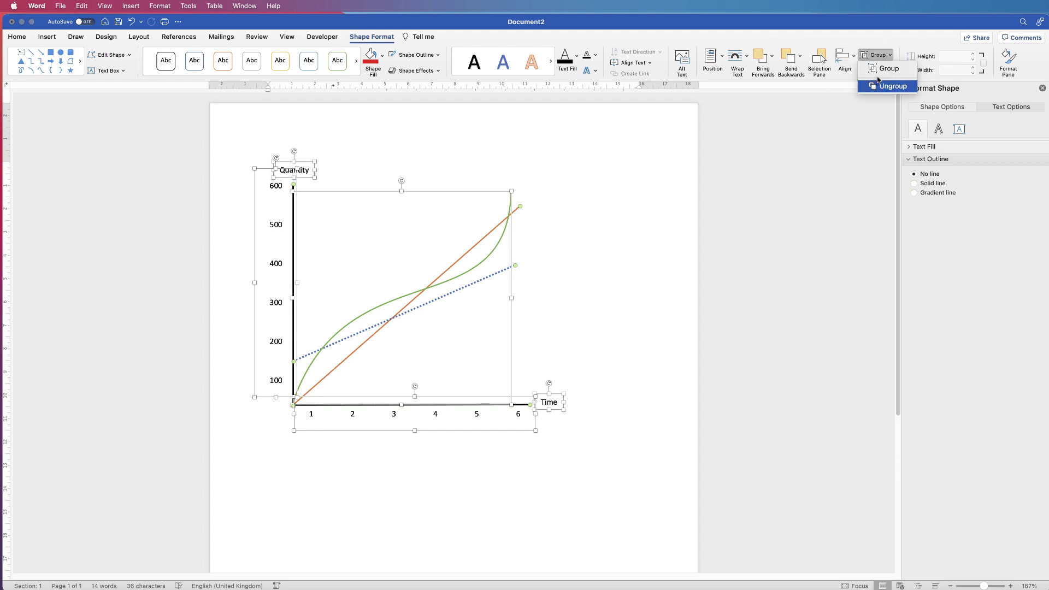
left_click(887, 70)
Step: Move the whole grouped graph across and slightly up the page
left_click_drag(394, 340, 435, 312)
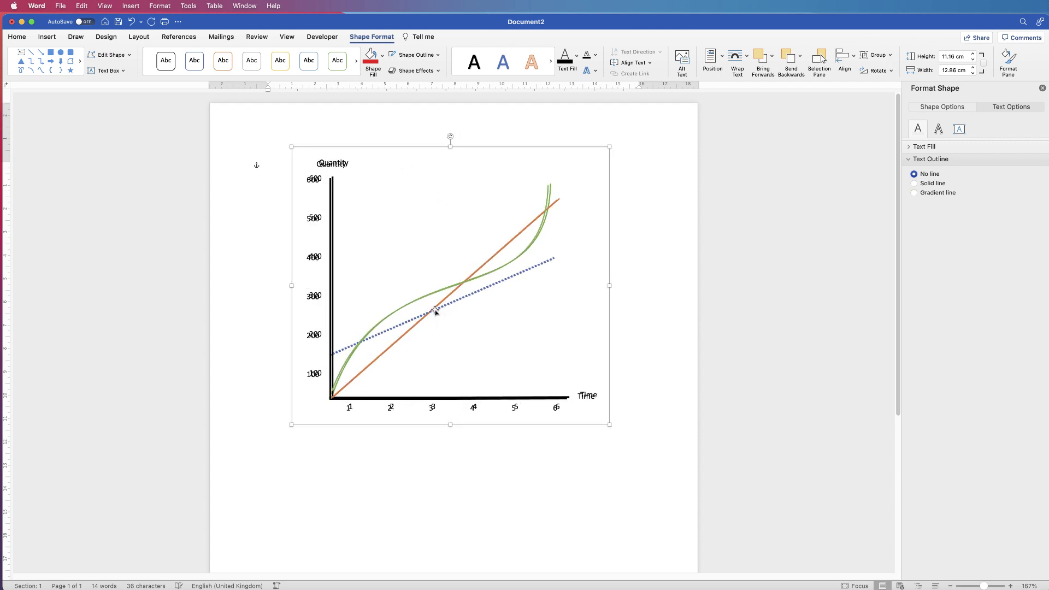
left_click_drag(410, 378, 413, 377)
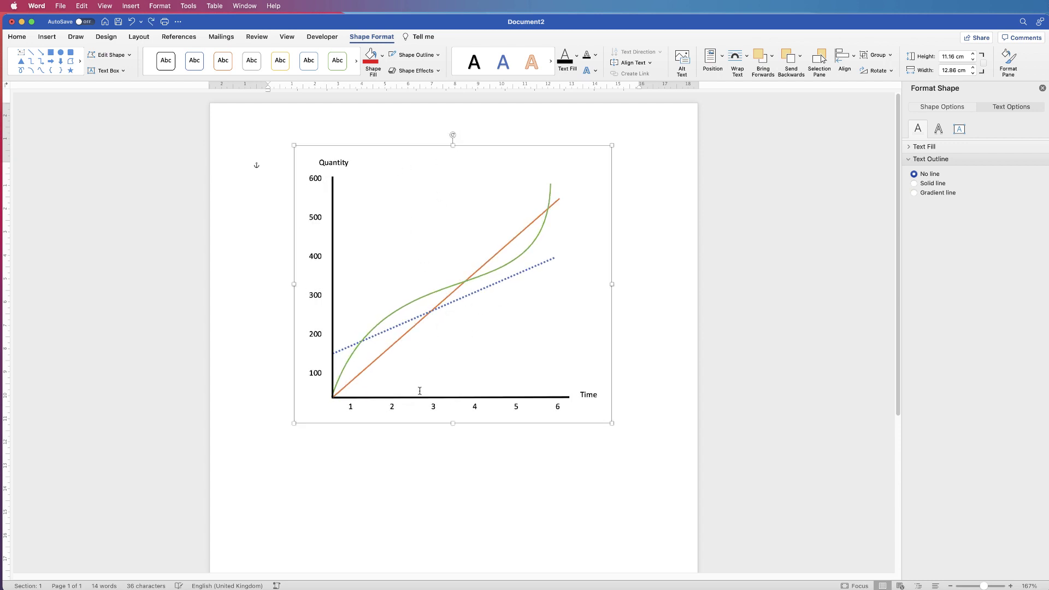
right_click(396, 331)
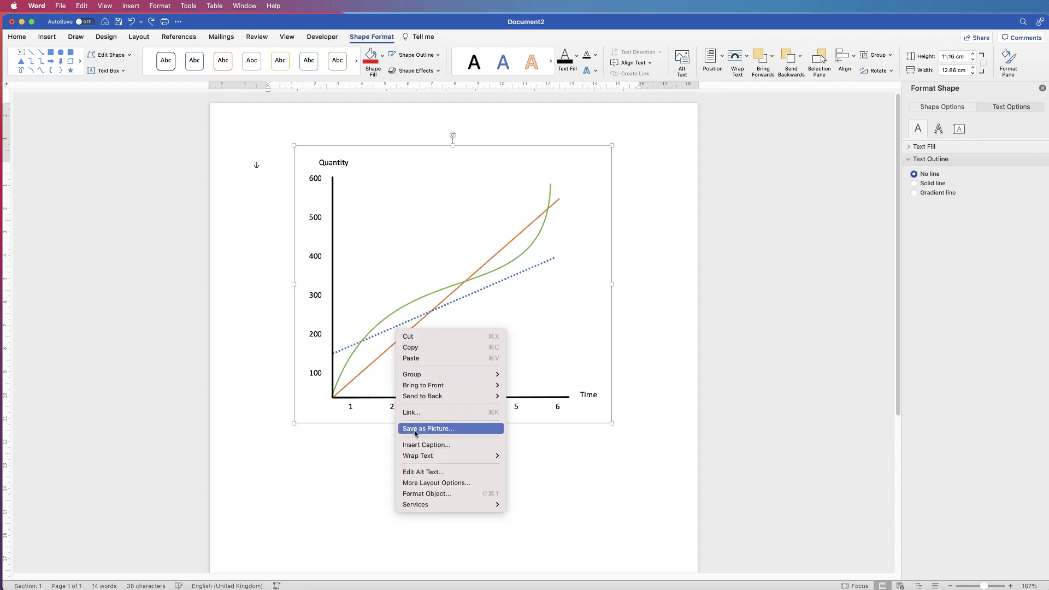
left_click(356, 462)
Step: Undo the moves and grouping of the whole graph and the move of the vertical axis labels
key("ctrl+z")
key("ctrl+z")
key("ctrl+z")
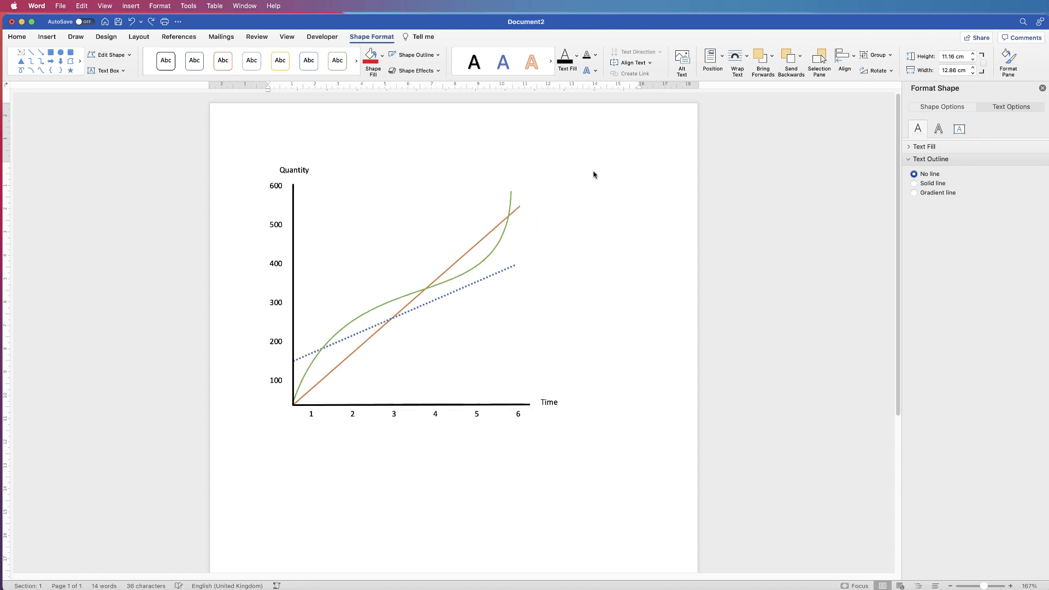
key("ctrl+z")
key("ctrl+z")
key("ctrl+z")
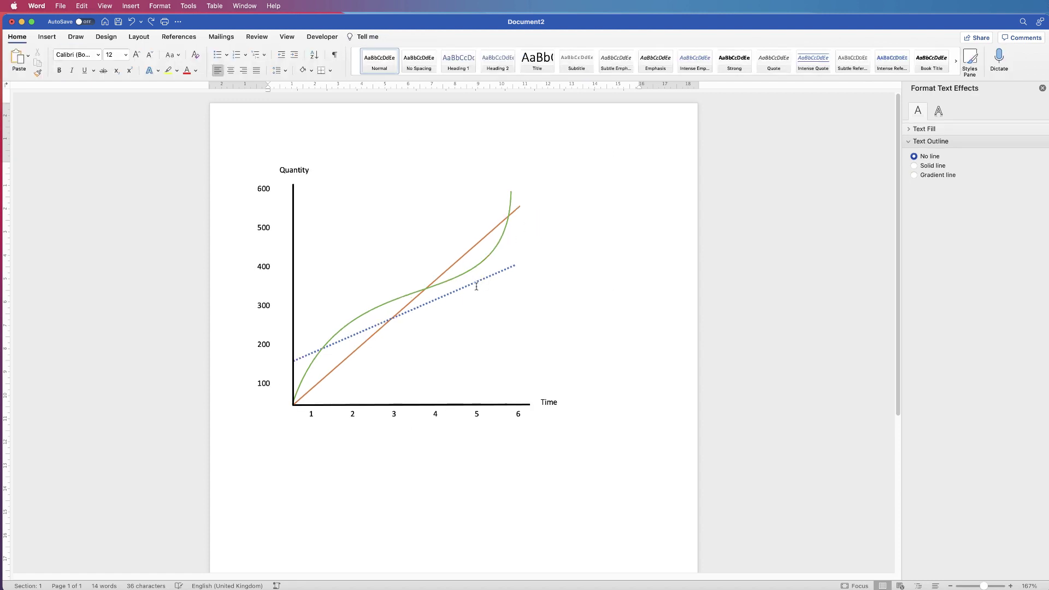
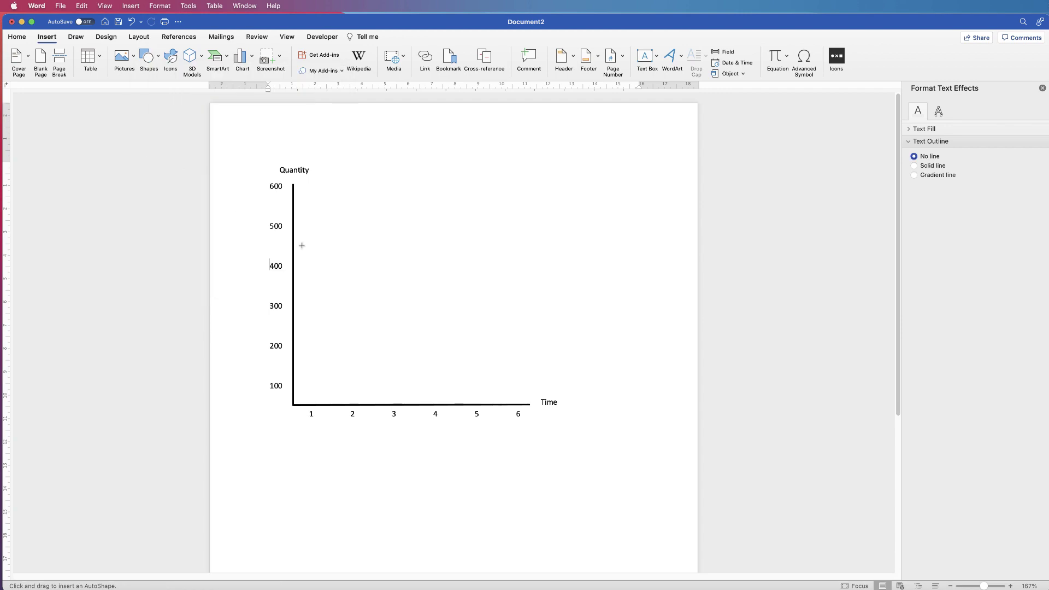
Step: Draw a rectangular bar about 0.69 cm wide and 6.63 cm high on the horizontal axis above "1" and remove its outline
left_click_drag(303, 251, 320, 405)
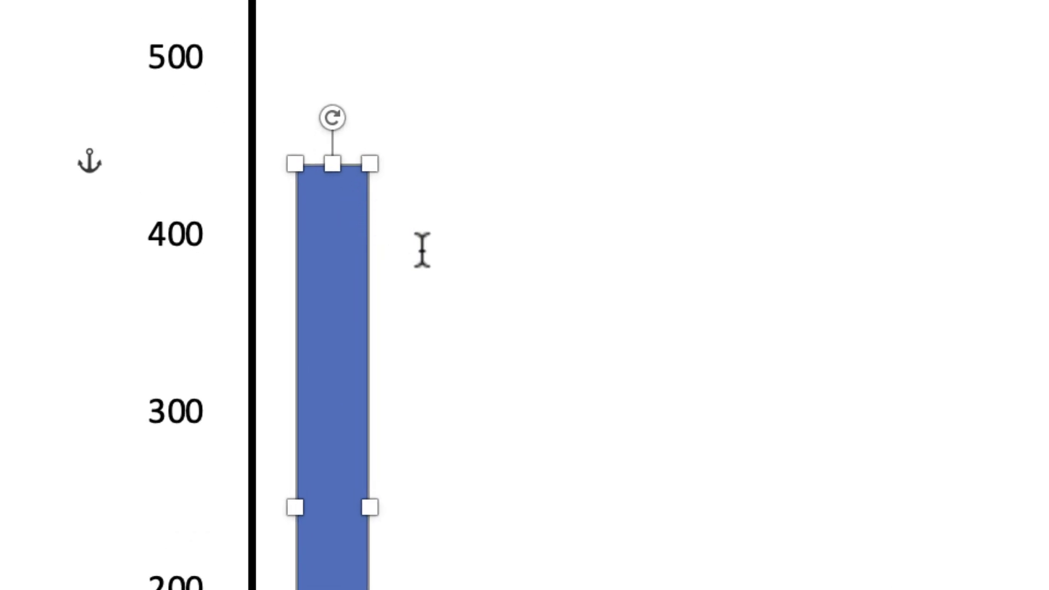
left_click(377, 234)
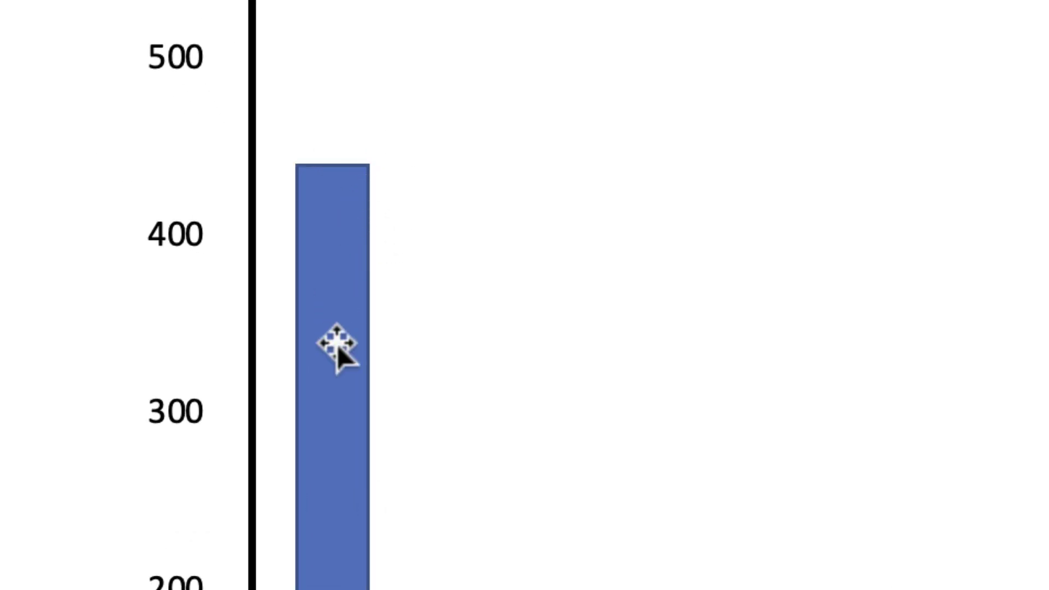
left_click(336, 261)
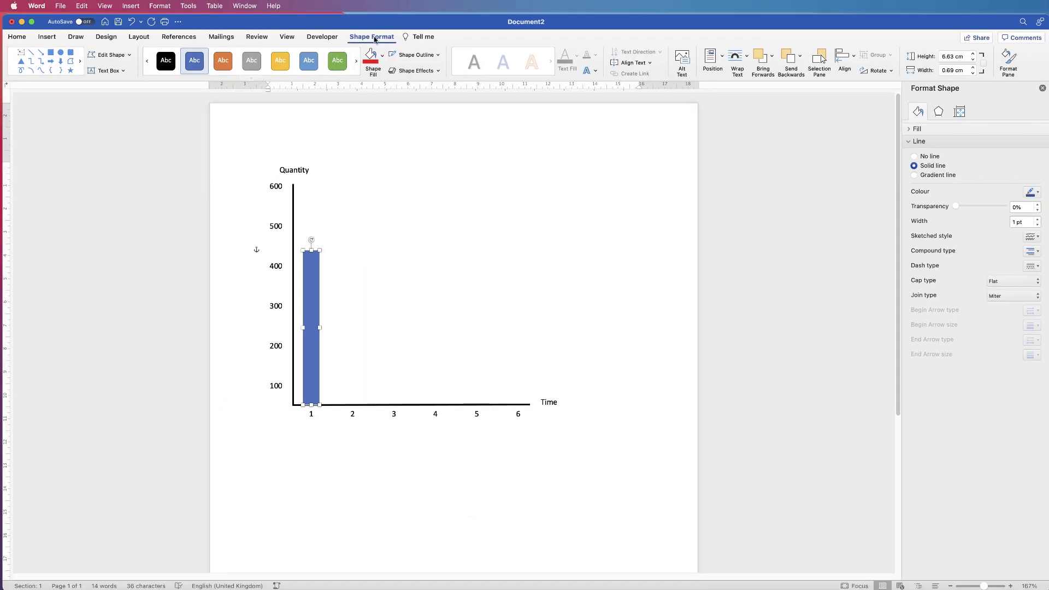
left_click(417, 57)
left_click(439, 57)
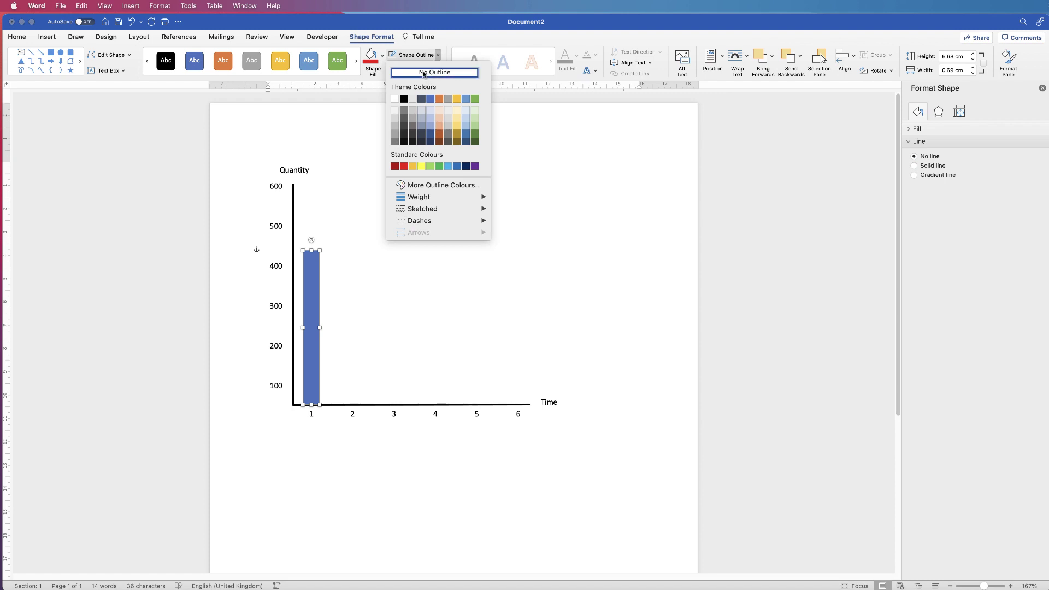
left_click(380, 62)
left_click(383, 57)
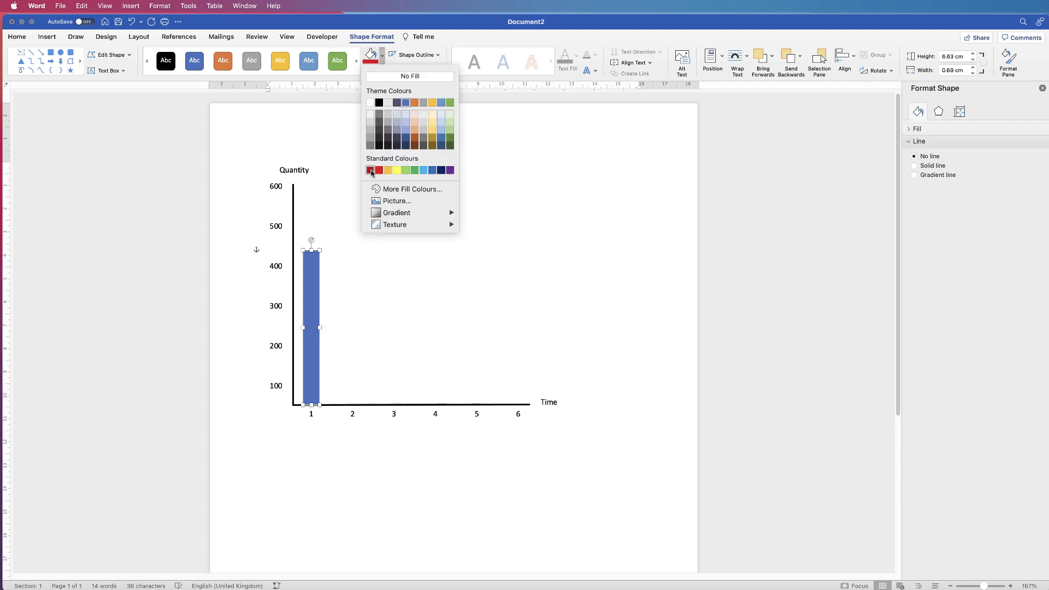
left_click(408, 190)
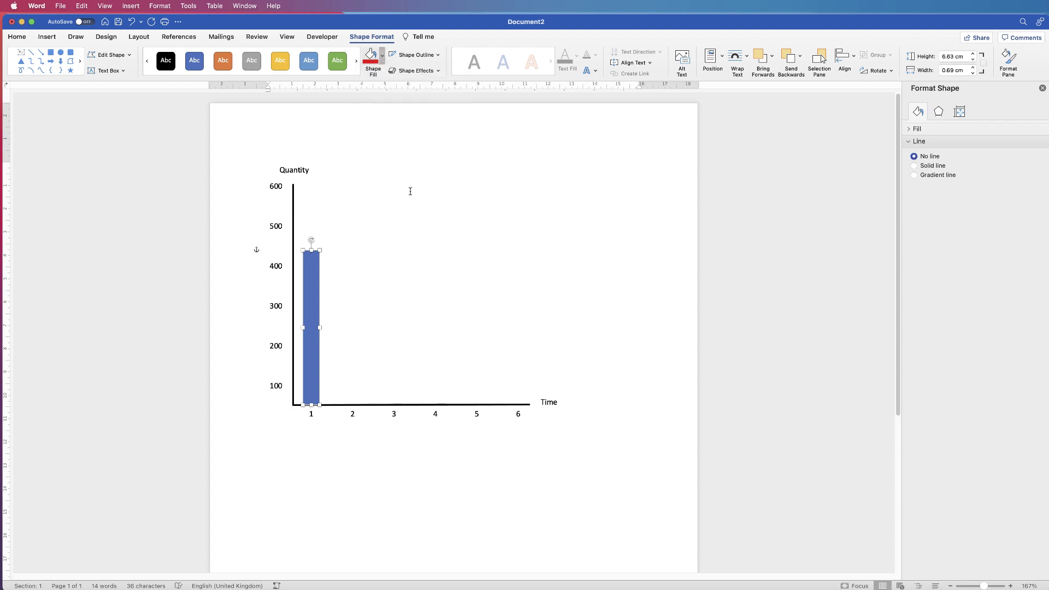
mouse_move(623, 206)
left_mouse_down()
mouse_move(642, 207)
mouse_move(629, 183)
mouse_move(618, 200)
left_mouse_up()
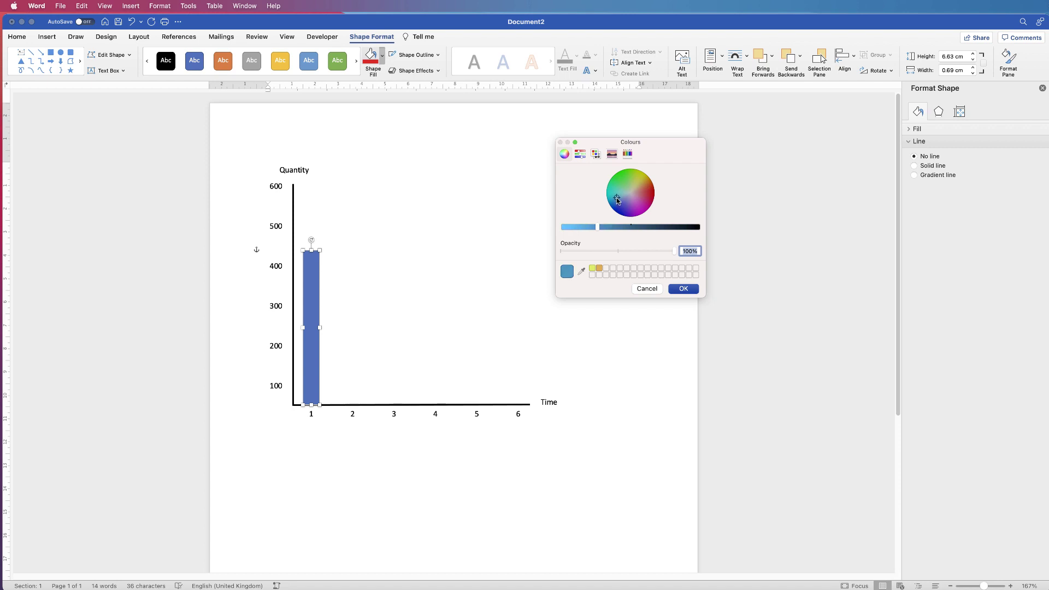
left_click(647, 288)
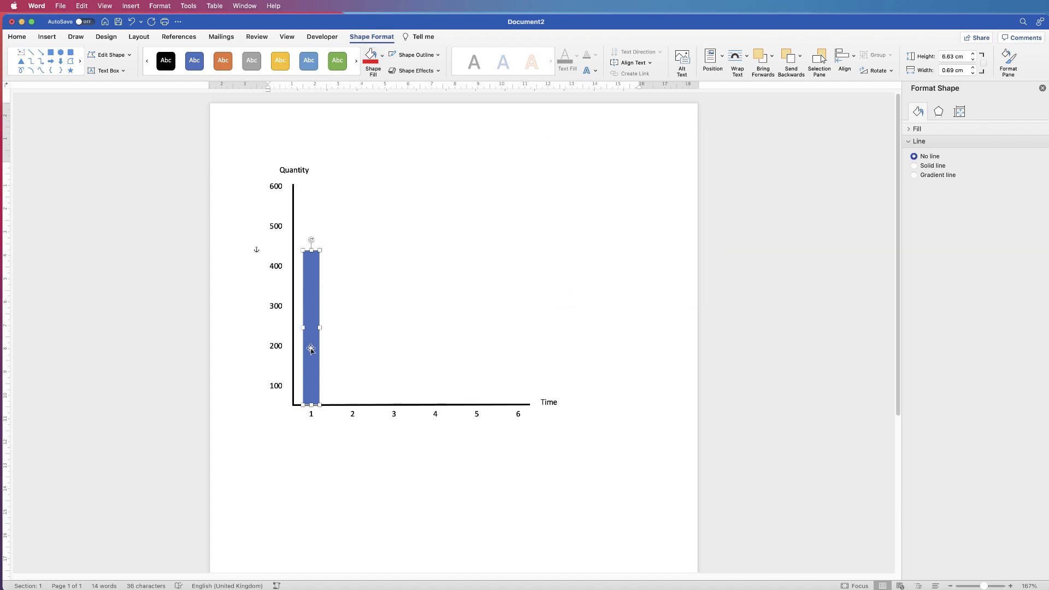
Step: Duplicate the blue bar along the horizontal axis so that one stands above each number from 2 to 6
left_click_drag(309, 346, 516, 347)
left_click(353, 346, "shift")
Step: Distribute all six blue bars evenly in the horizontal direction and align them to the top
left_click(517, 331)
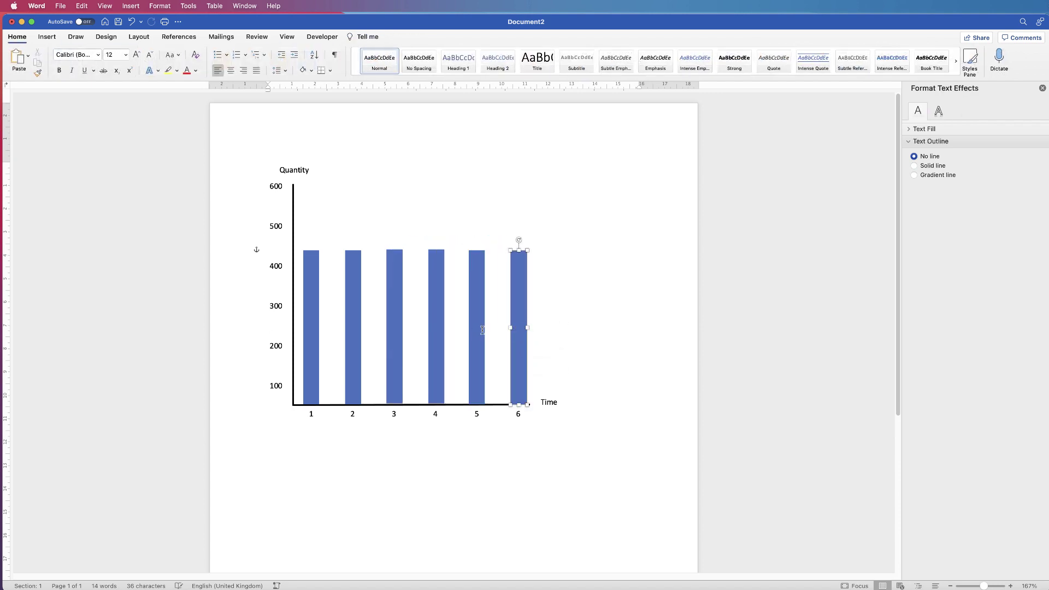
left_click(473, 328, "shift")
left_click(438, 326, "shift")
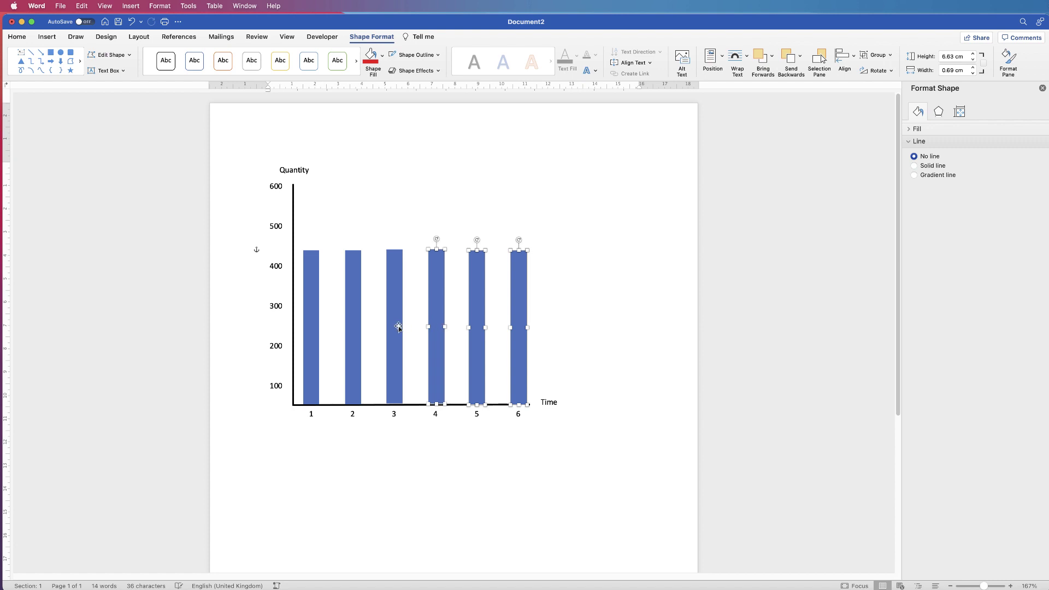
left_click(397, 328, "shift")
left_click(350, 327, "shift")
left_click(312, 326, "shift")
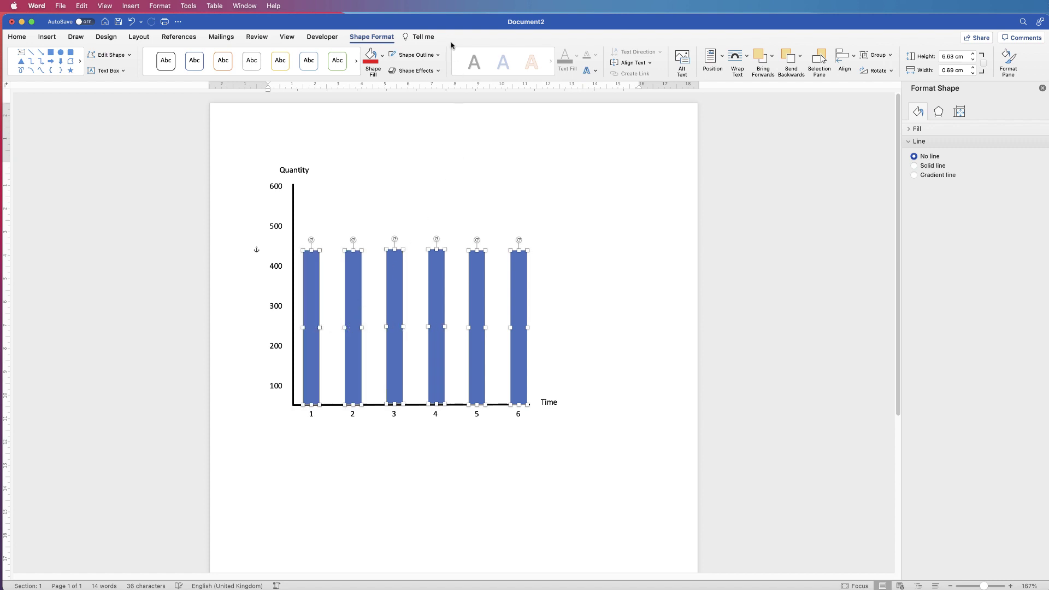
left_click(854, 57)
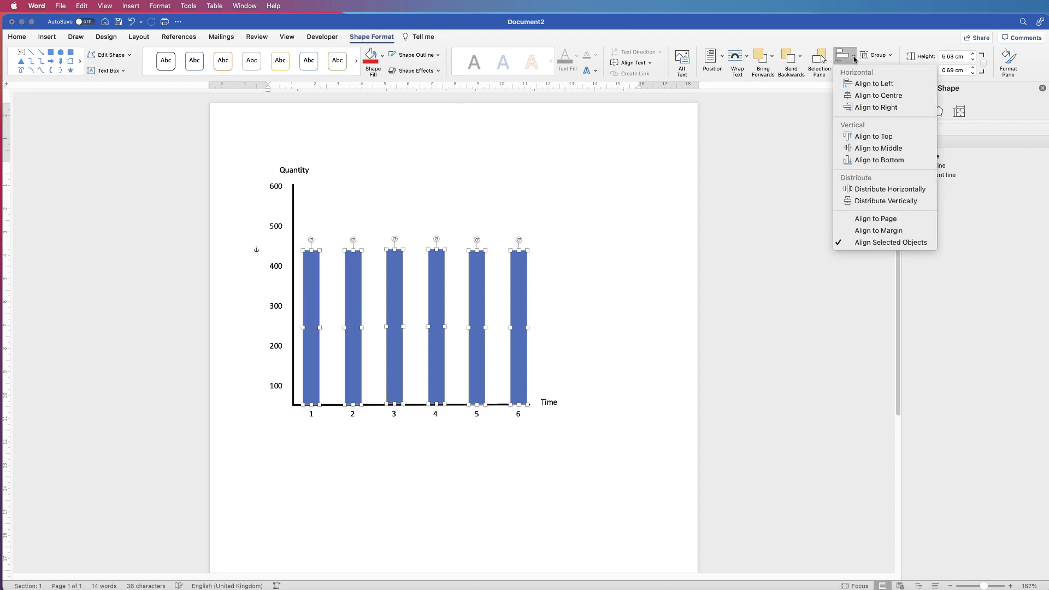
left_click(867, 191)
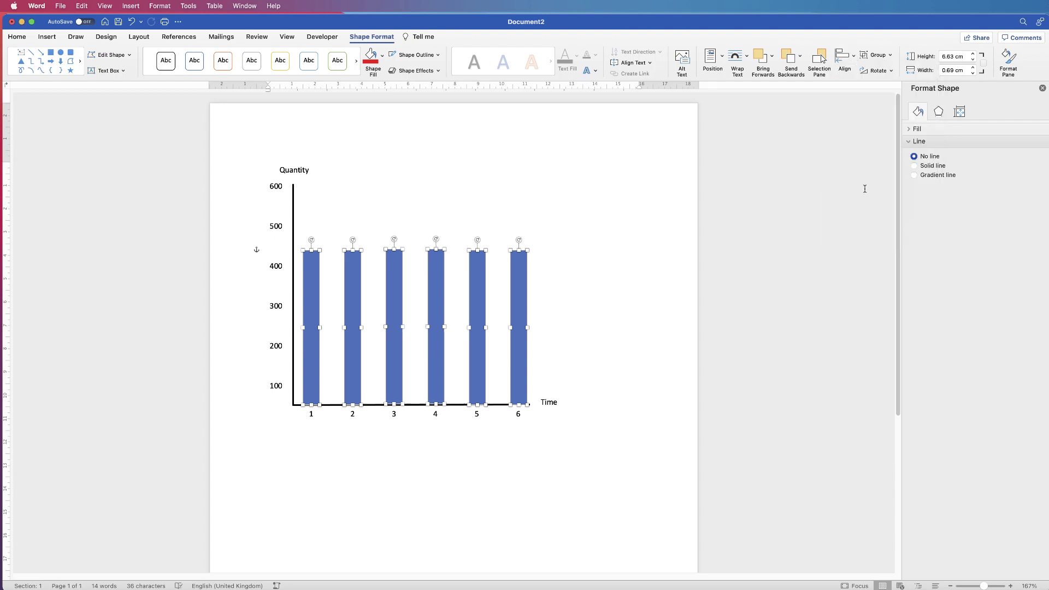
left_click(854, 57)
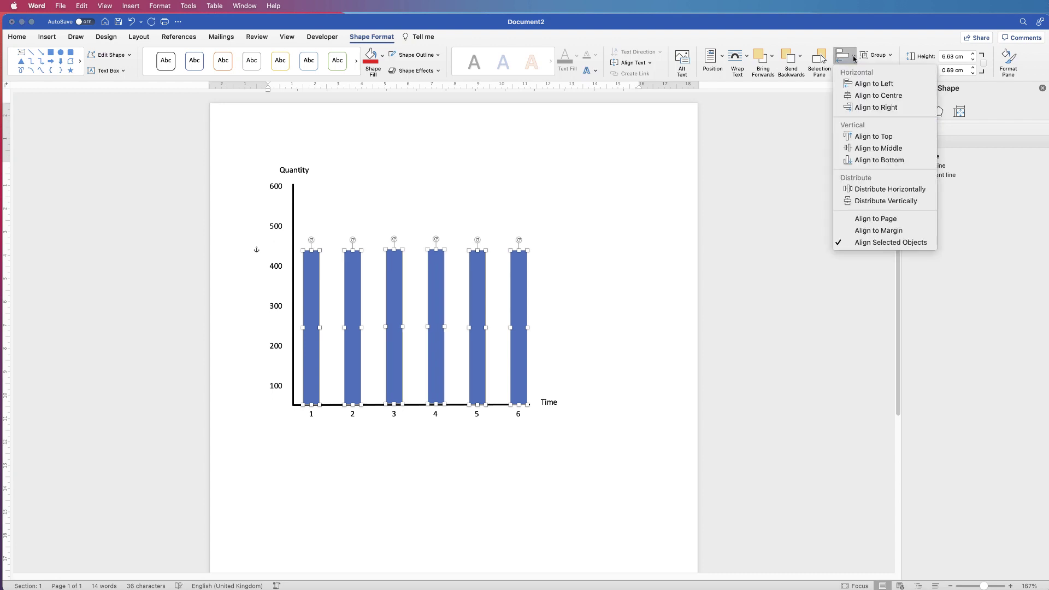
left_click(857, 140)
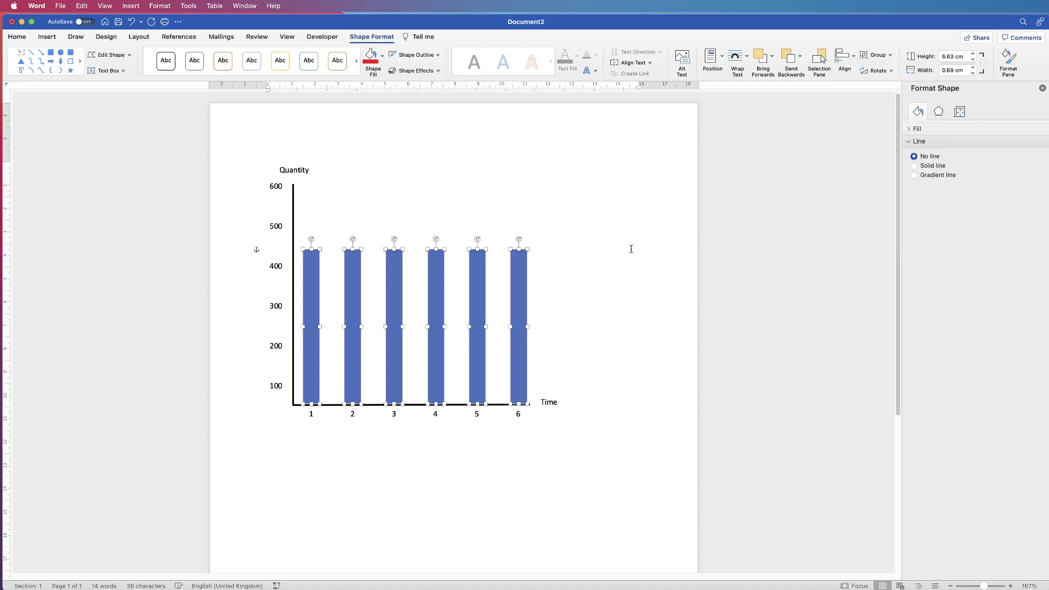
left_click(566, 309)
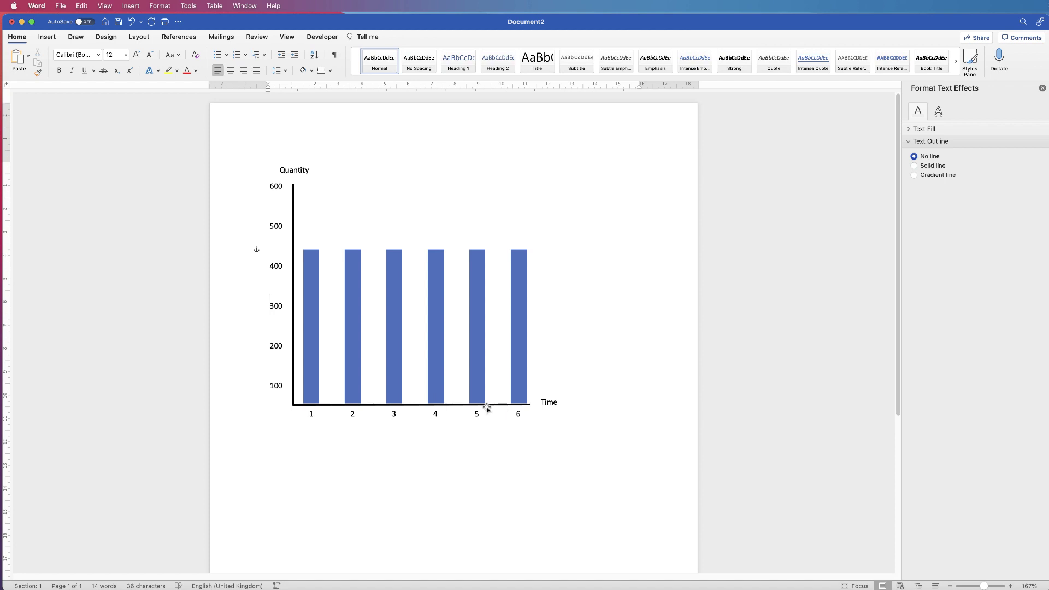
Step: Nudge all six bars together slightly downwards so that their bases meet the horizontal axis
left_click(517, 368)
left_click(478, 365, "shift")
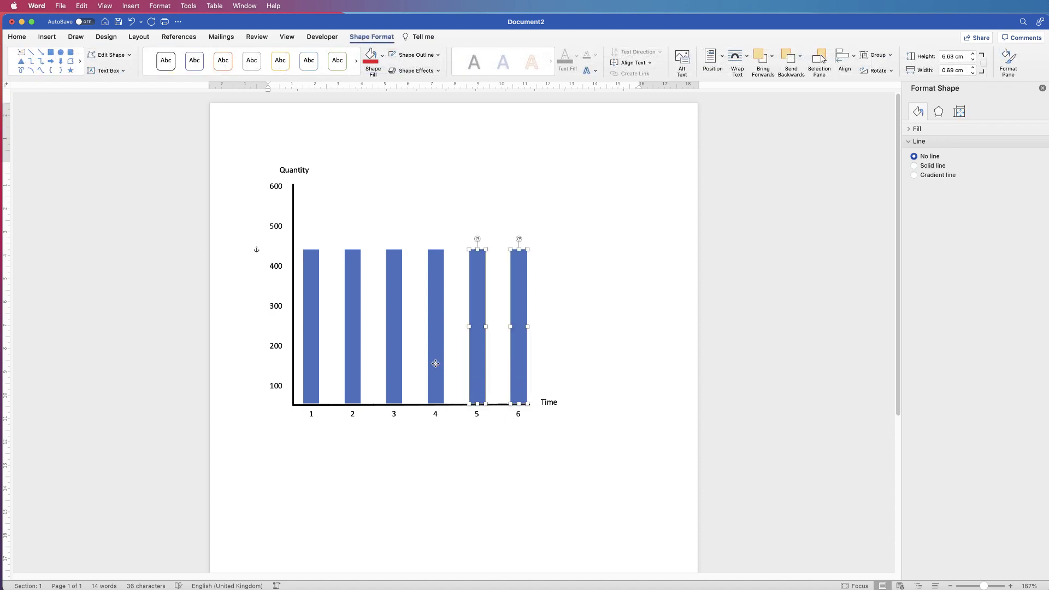
left_click(436, 364, "shift")
left_click(395, 360, "shift")
left_click(352, 360, "shift")
left_click(312, 363, "shift")
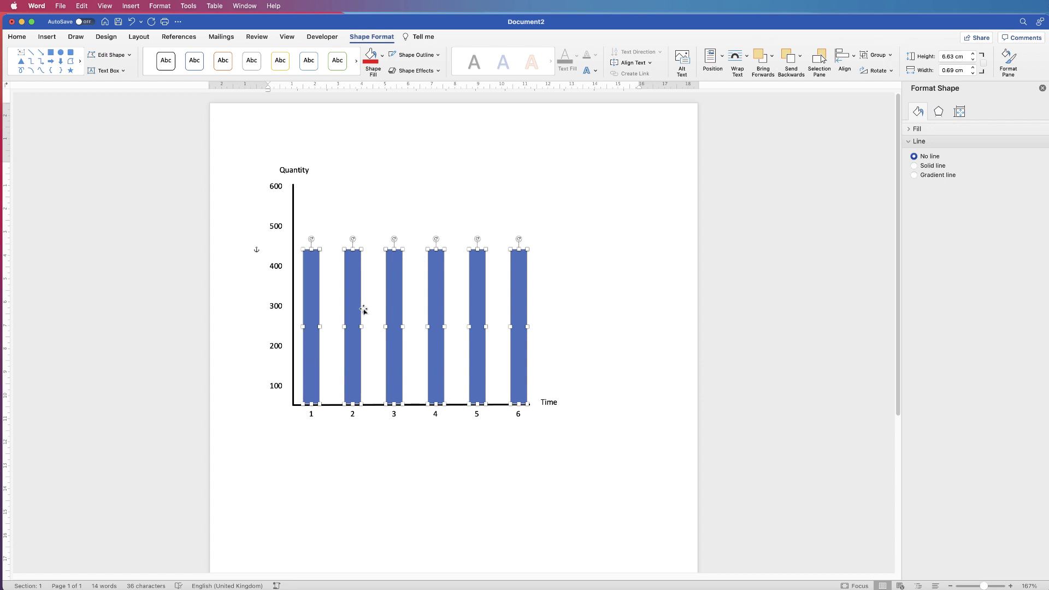
key("Down")
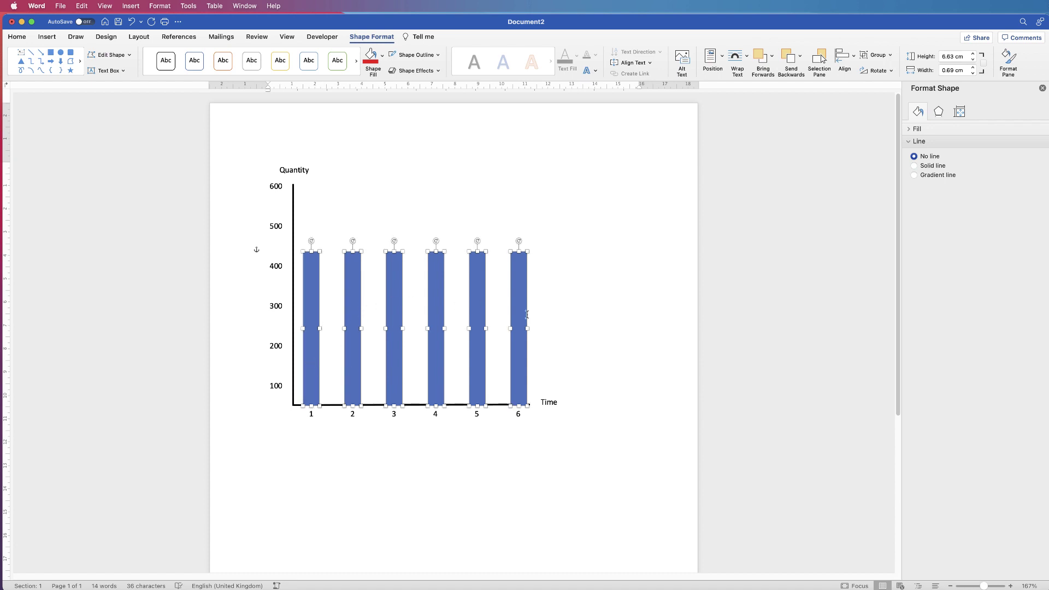
left_click(592, 332)
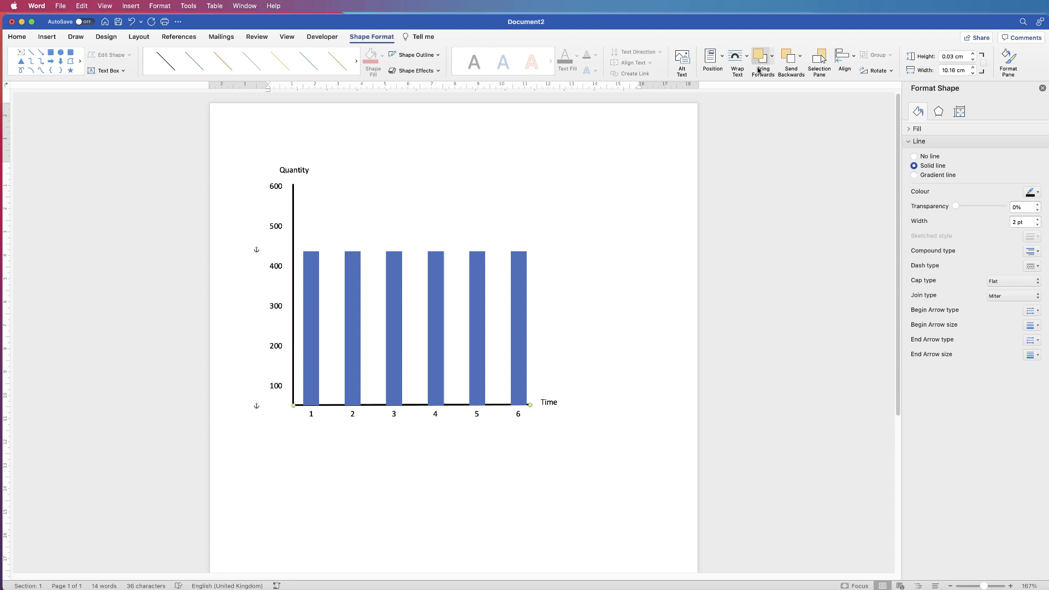
Step: Bring the horizontal axis line to the front, above the bars
left_click(772, 55)
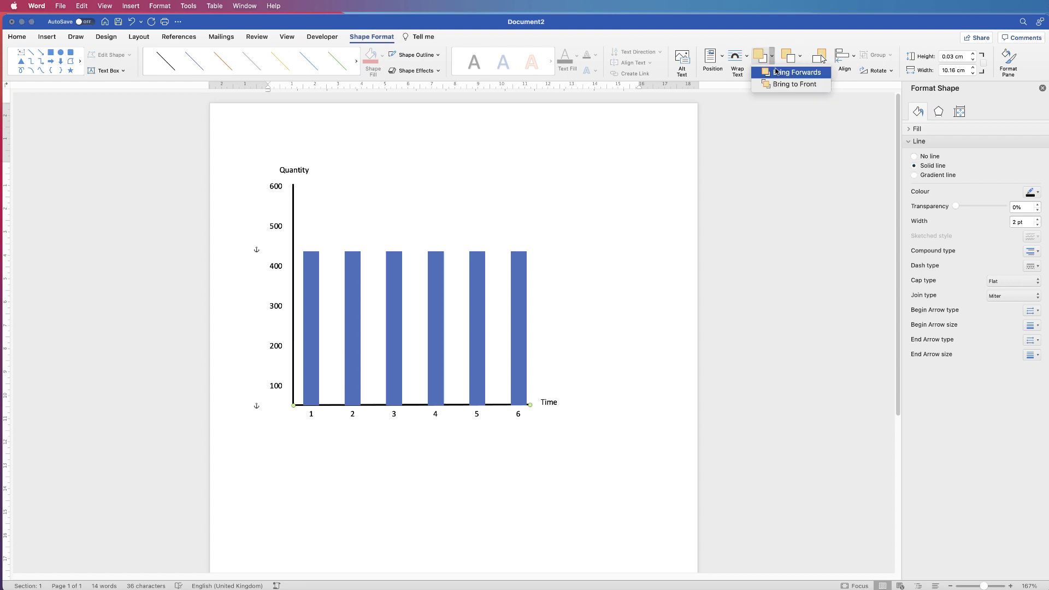
left_click(777, 85)
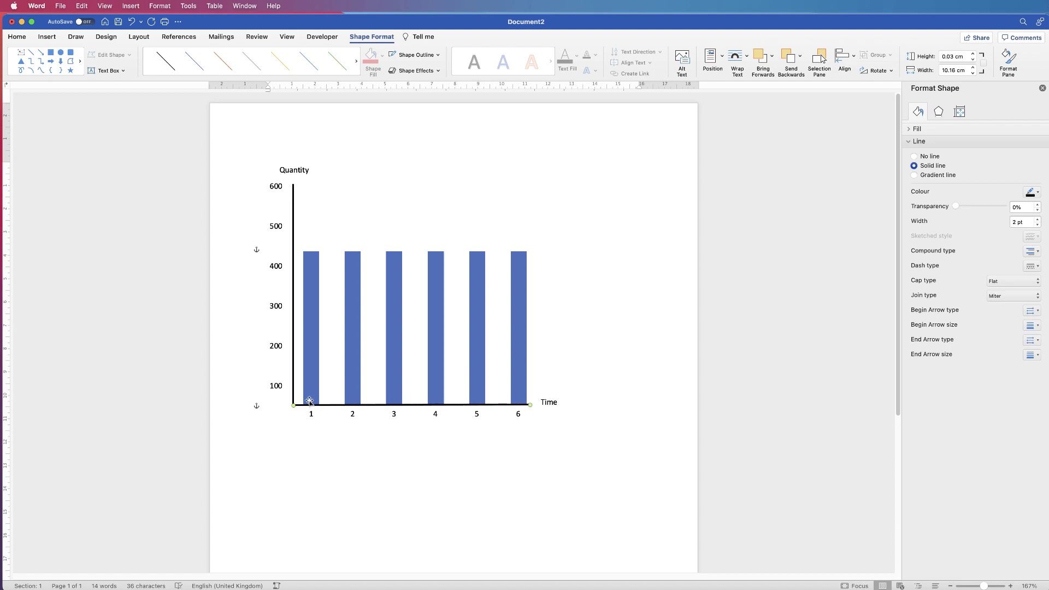
left_click(577, 408)
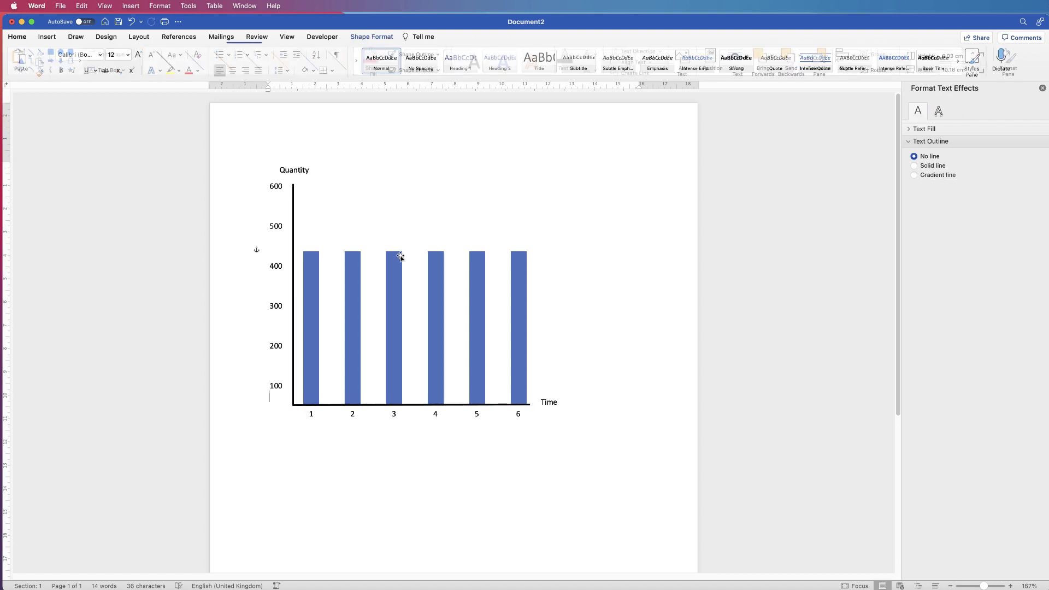
Step: Shorten bar 6 to just above 300, raise bar 5 to about 8.57 cm high and shorten bar 4 to just below 400
left_click(520, 296)
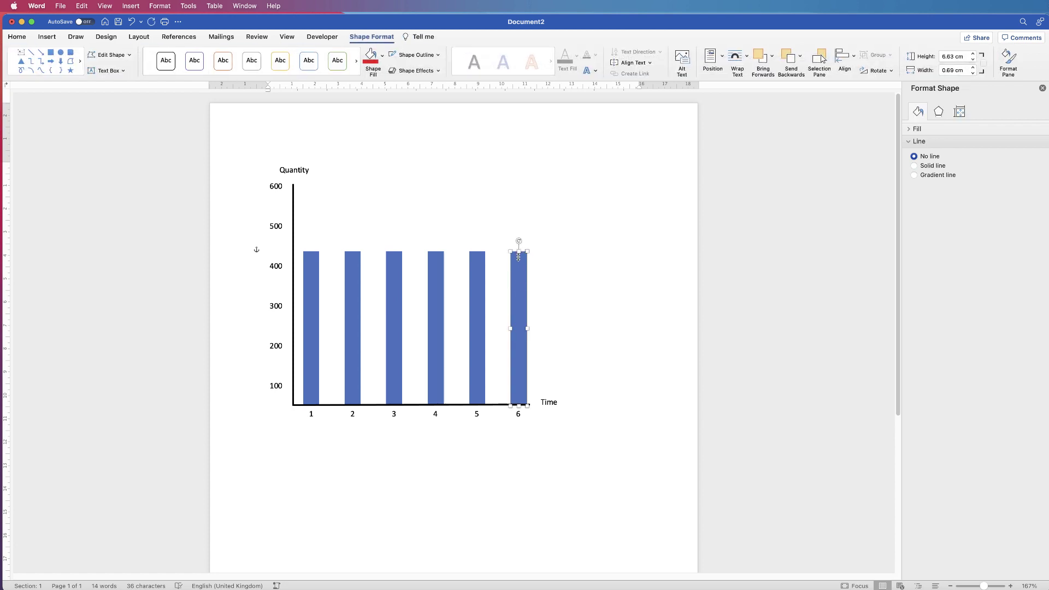
left_click_drag(519, 256, 519, 301)
left_click(478, 257)
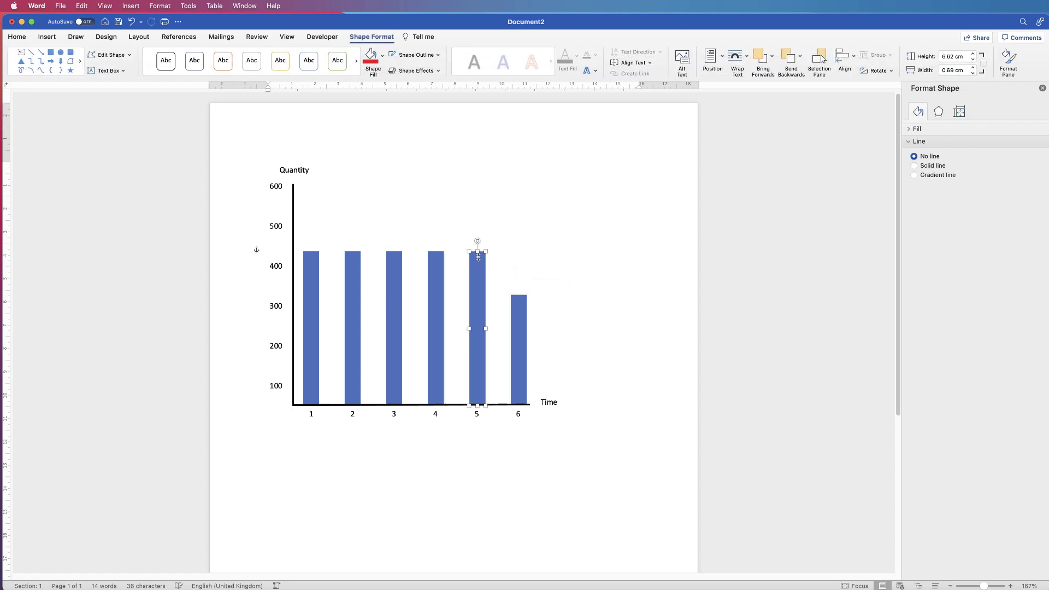
left_click_drag(477, 250, 478, 207)
left_click(436, 257)
left_click_drag(436, 251, 436, 273)
Step: Shorten bar 3 to about 4.76 cm, raise bar 2 to just below 500 and shorten bar 1 to about 5.68 cm
left_click(394, 257)
left_click_drag(394, 252, 394, 295)
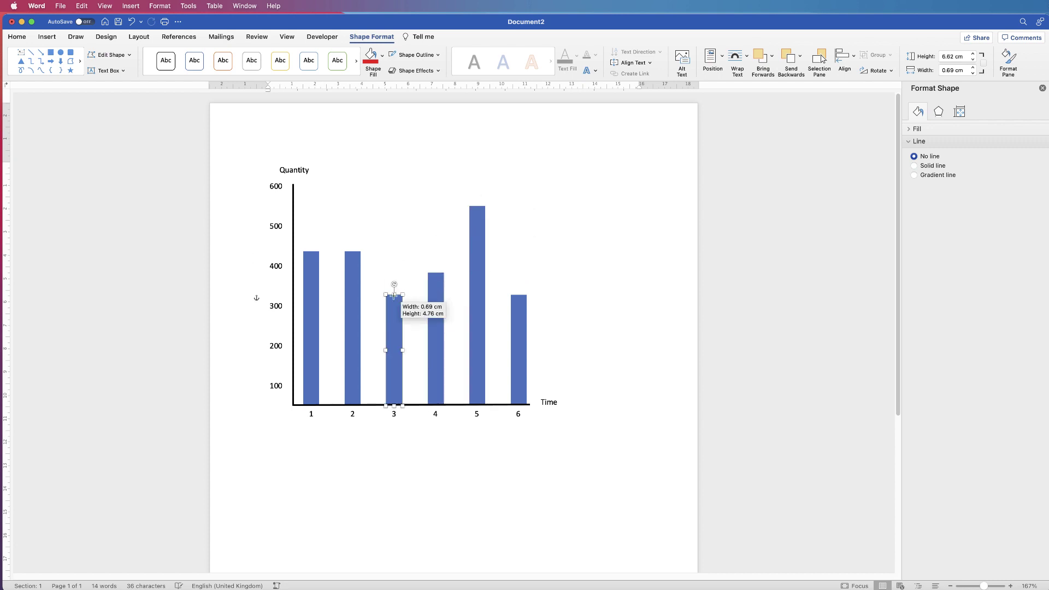
left_click_drag(352, 252, 353, 234)
left_click_drag(311, 252, 312, 273)
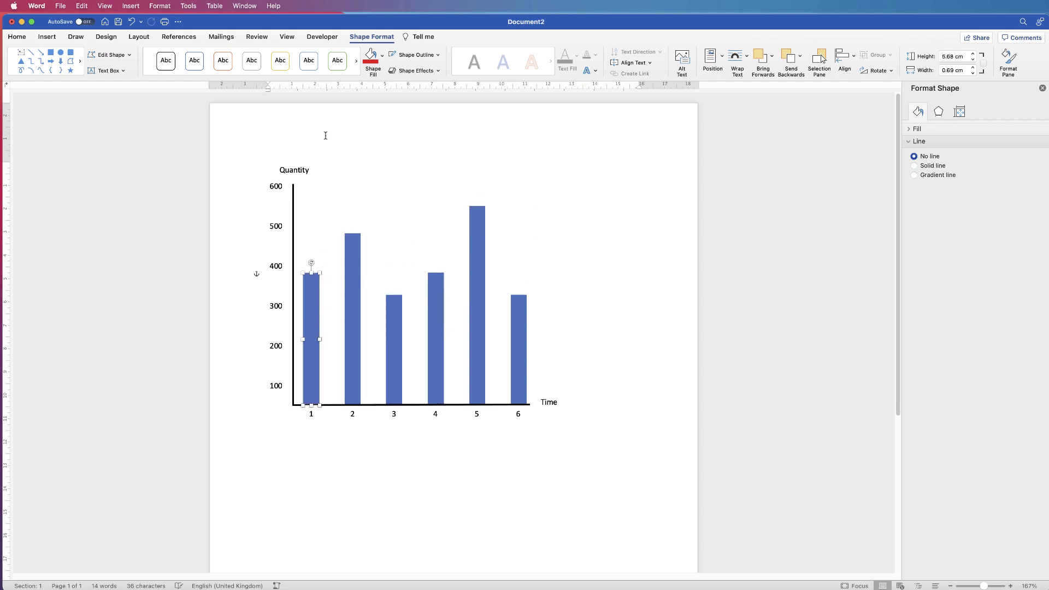
Step: Fill bars 1, 3 and 5 with the standard light blue colour
left_click(382, 56)
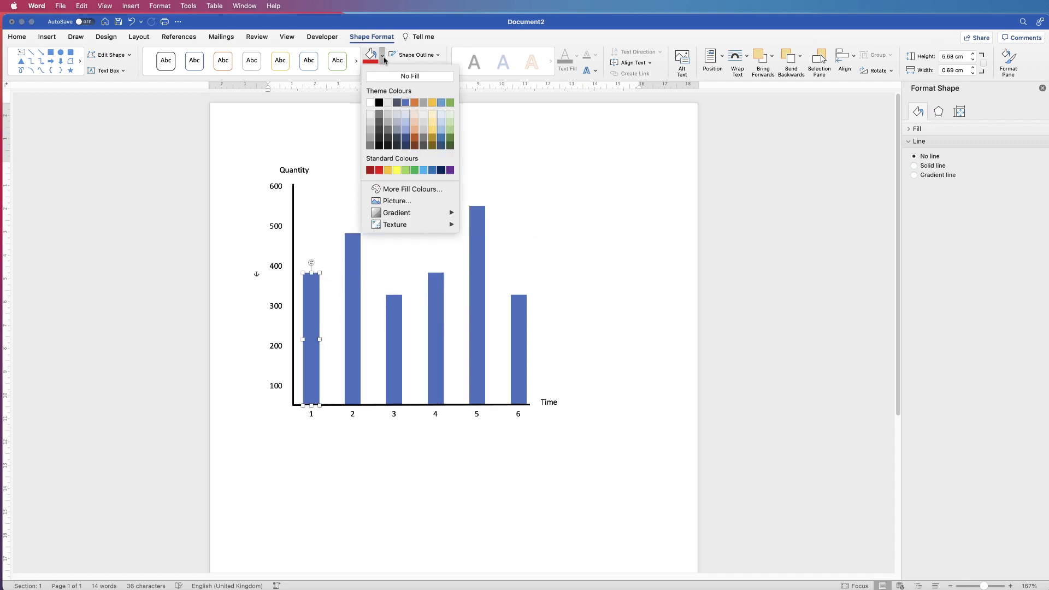
left_click(424, 170)
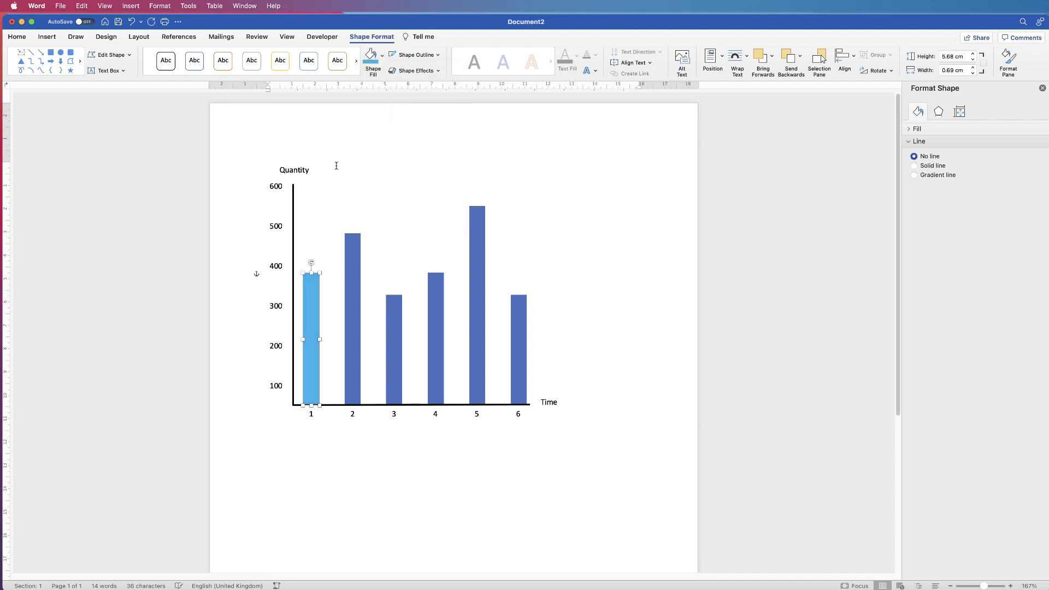
left_click(392, 323)
left_click(372, 57)
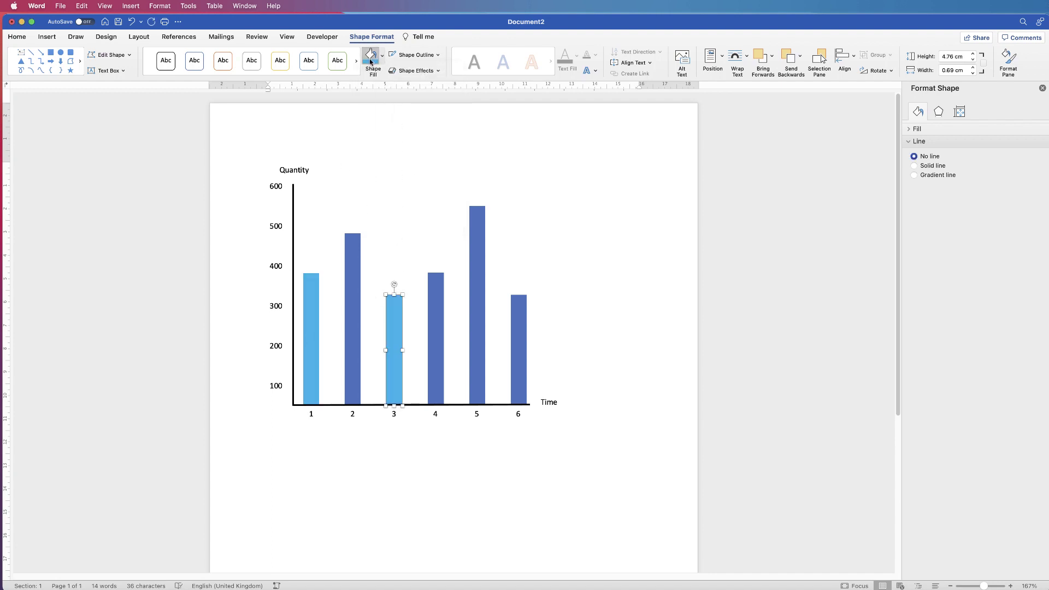
left_click(475, 342)
left_click(372, 57)
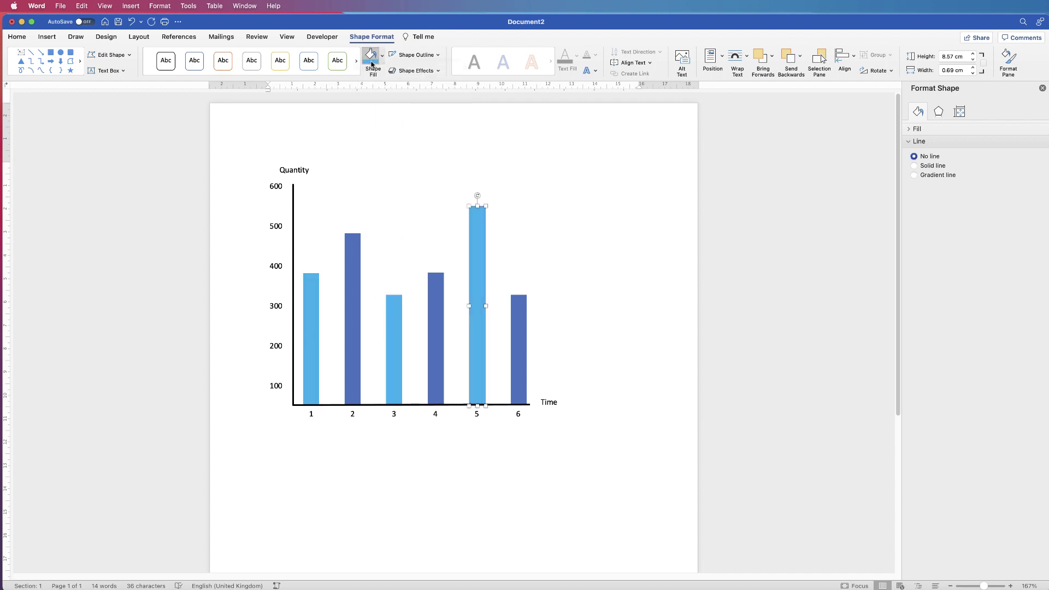
left_click(437, 470)
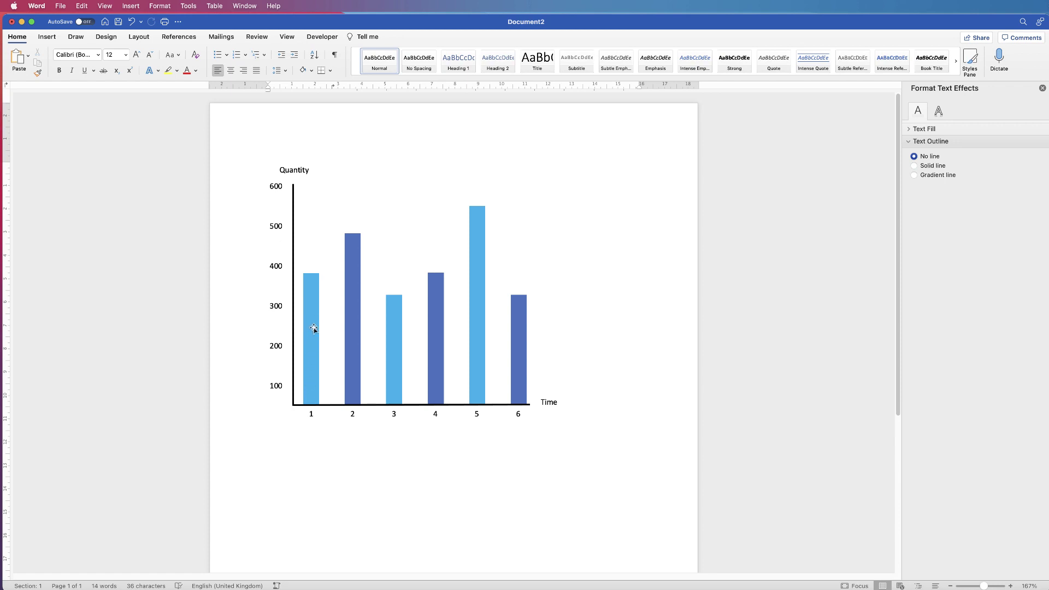
Step: Try duplicating the "Quantity" label, rotating the copy to read vertically upwards and placing another copy inside bar 1
left_click(298, 172)
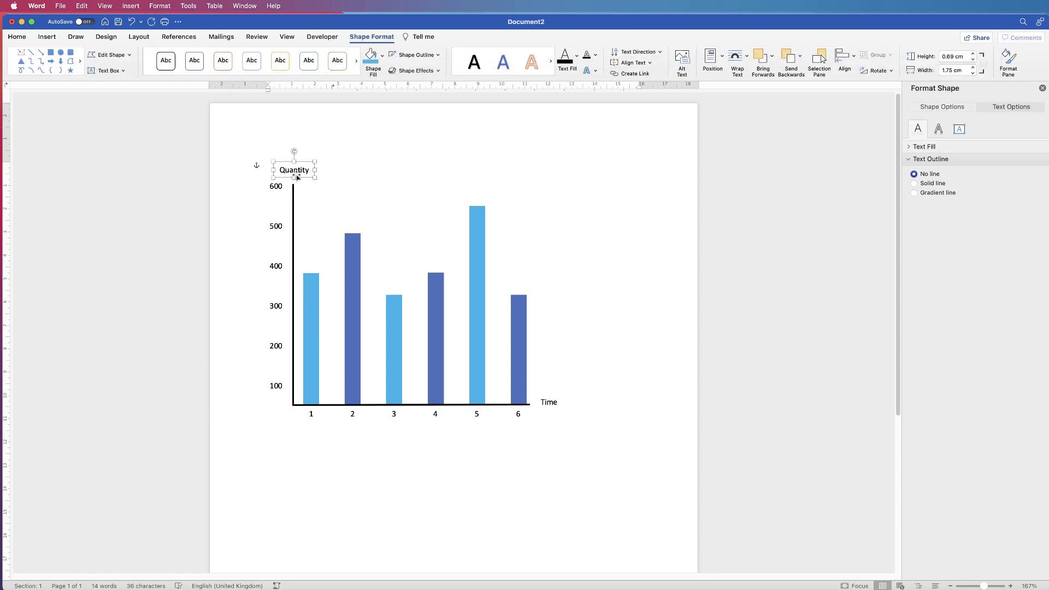
left_click_drag(295, 174, 383, 166)
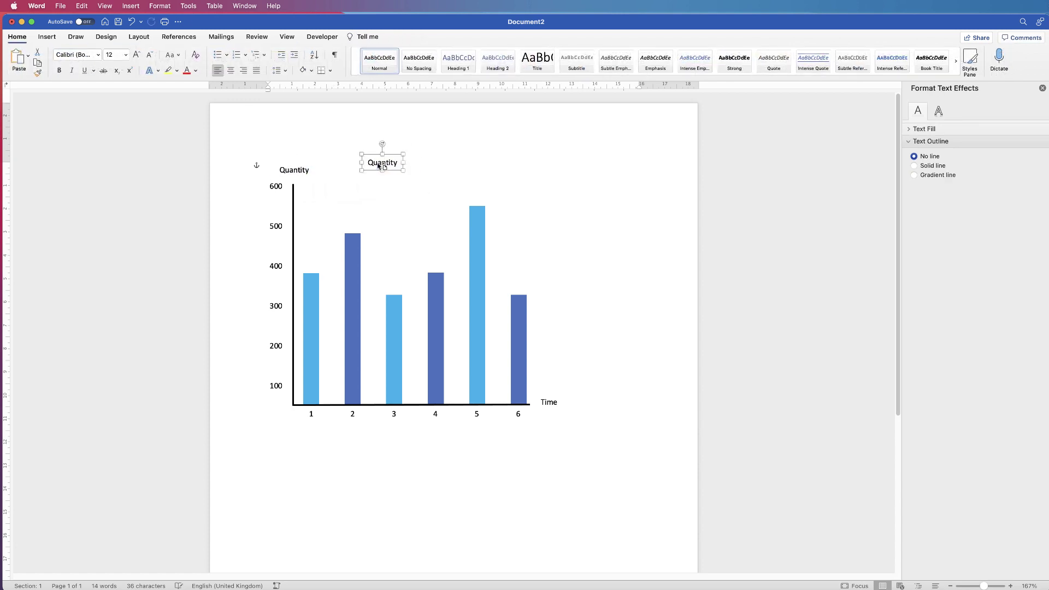
left_click_drag(382, 144, 312, 373)
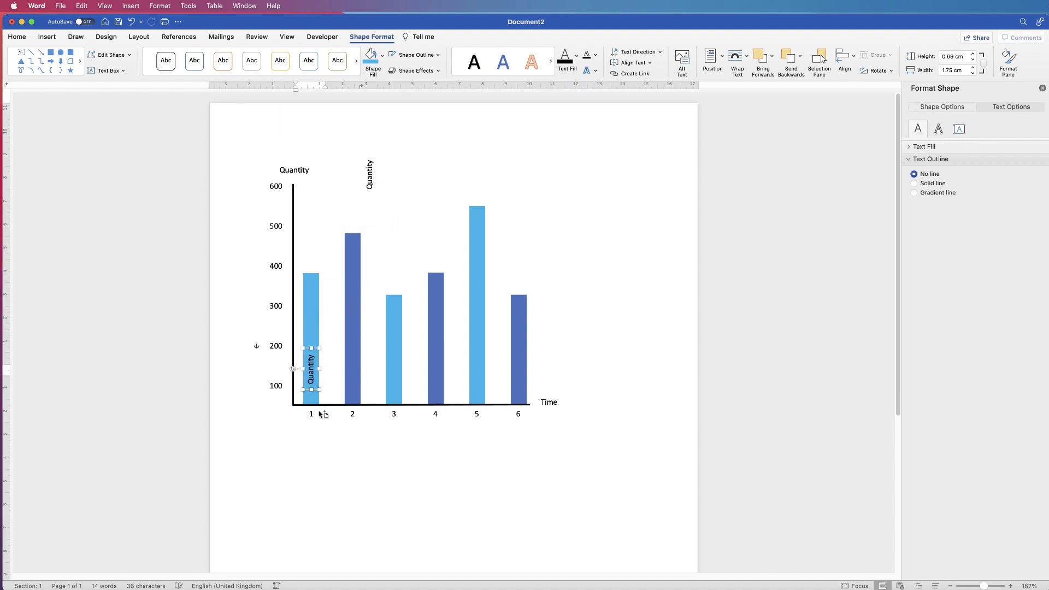
left_click(354, 426)
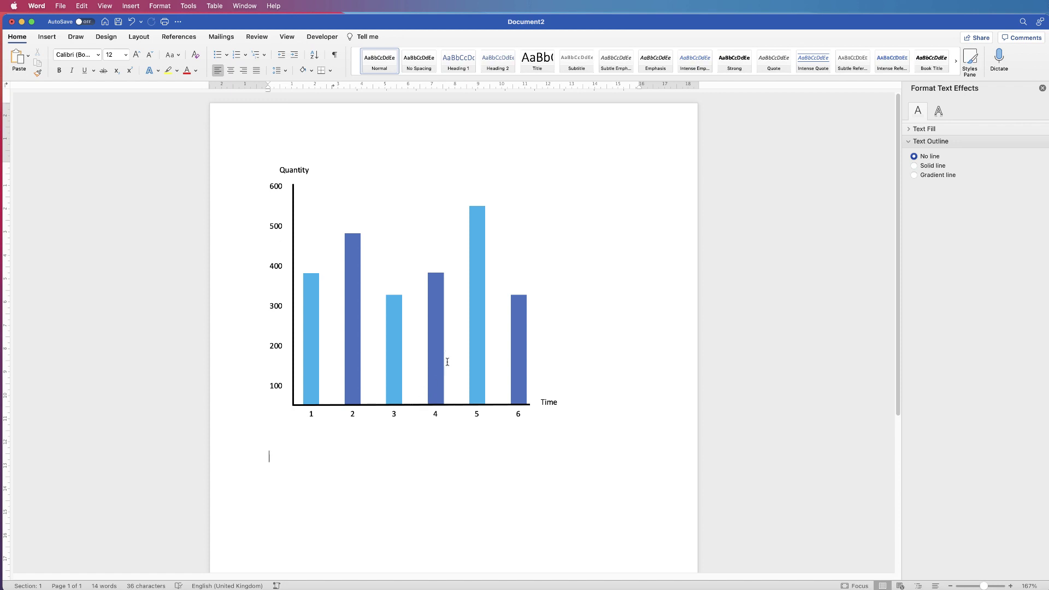
Step: Group the axes, labels, numbers and bars into one object and move the group across and slightly up the page
left_click(547, 402)
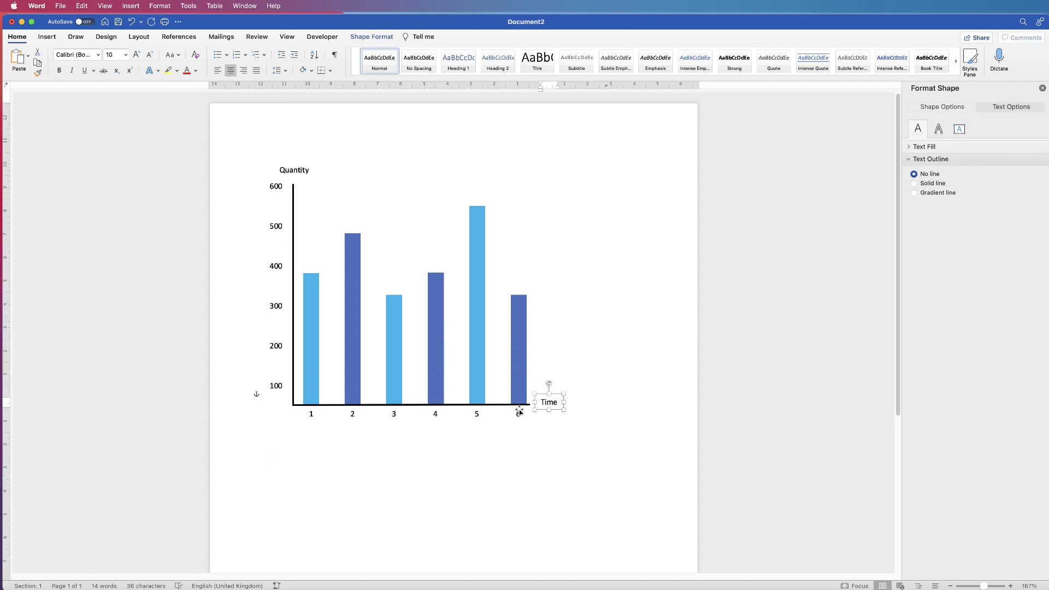
left_click(520, 411, "shift")
left_click(522, 372, "shift")
key("super+a")
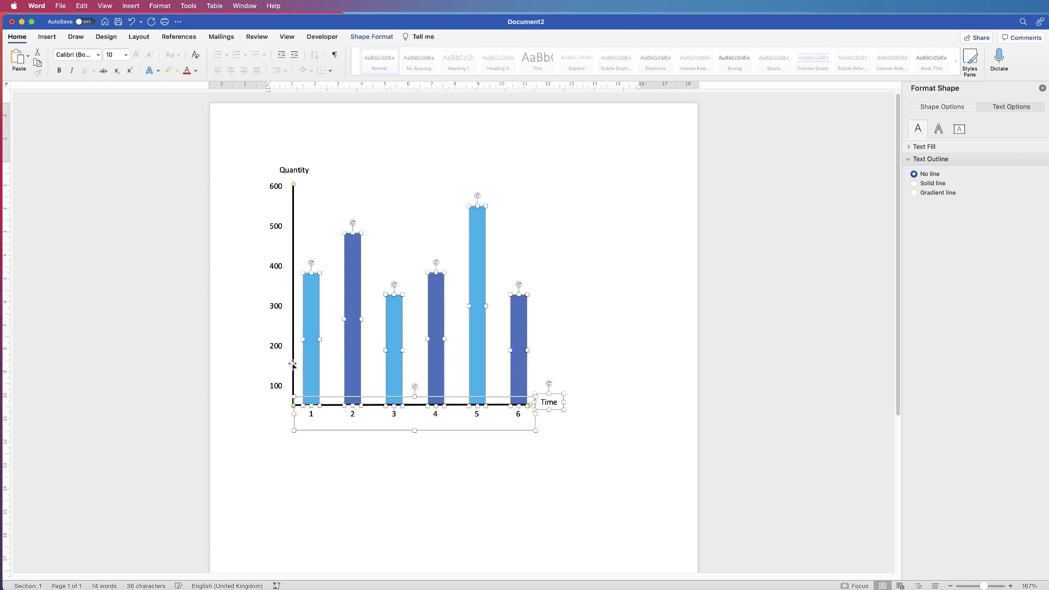
right_click(437, 307)
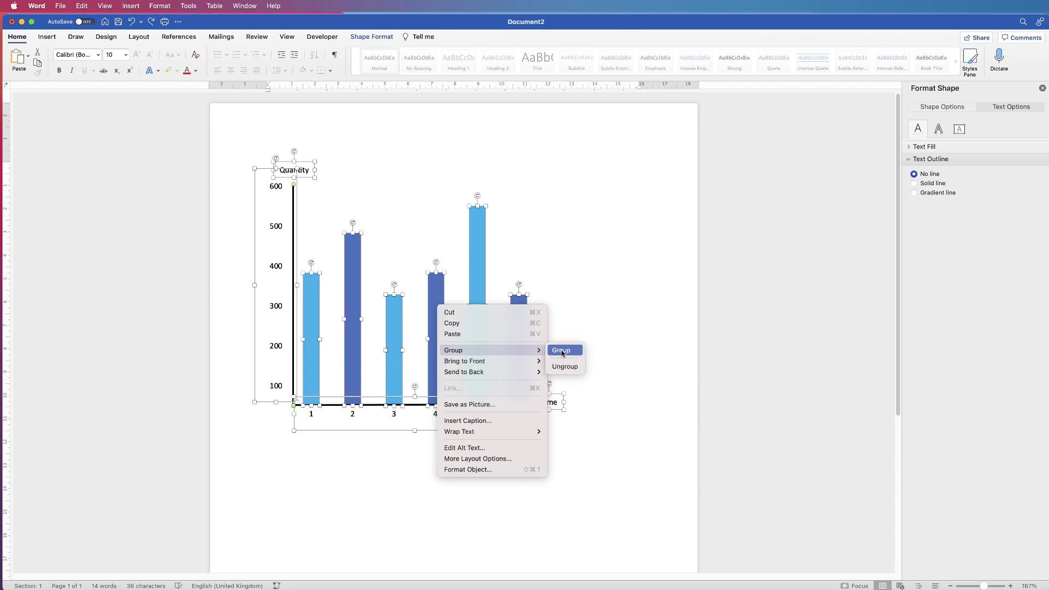
left_click(561, 351)
left_click_drag(522, 361, 577, 349)
Step: Try scaling the grouped bar graph down proportionally, and undo the resize
left_click_drag(616, 149, 528, 197)
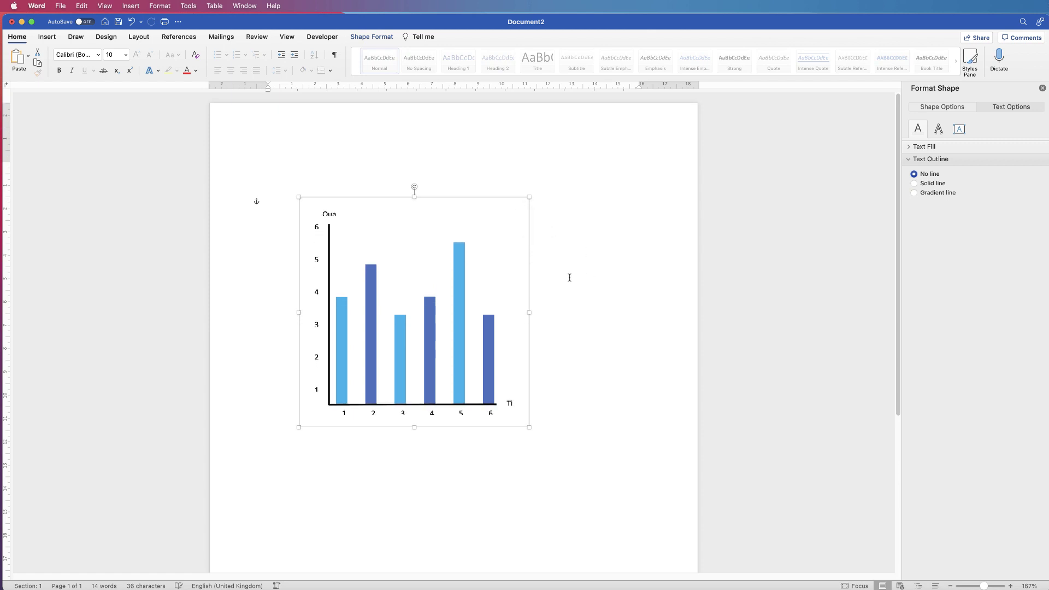
key("super+z")
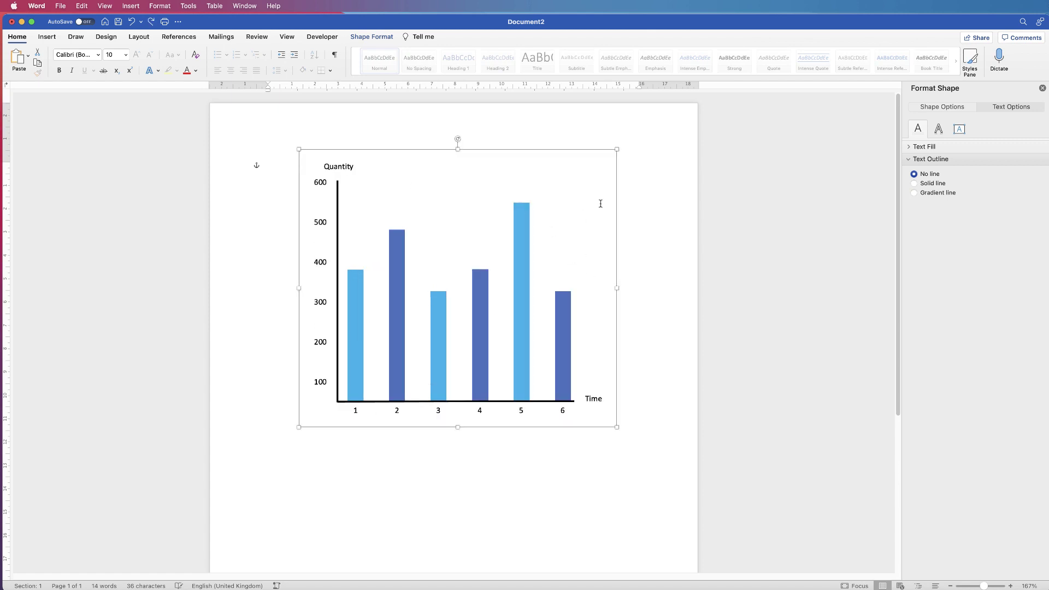
Step: Save the grouped bar graph as the PNG picture "Picture 1.png" on the Desktop, replacing the existing file
right_click(400, 281)
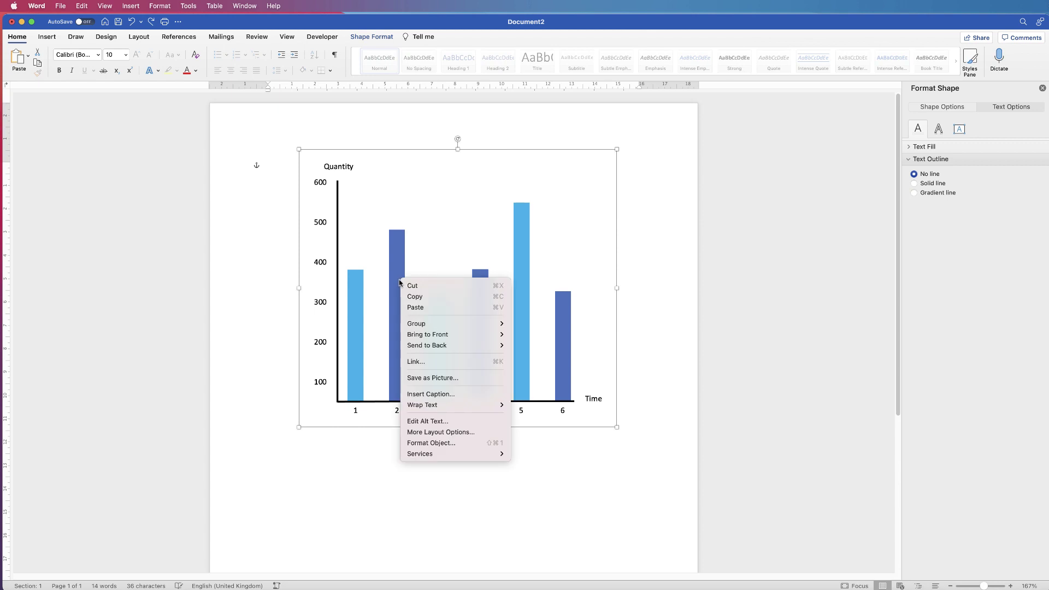
left_click(414, 379)
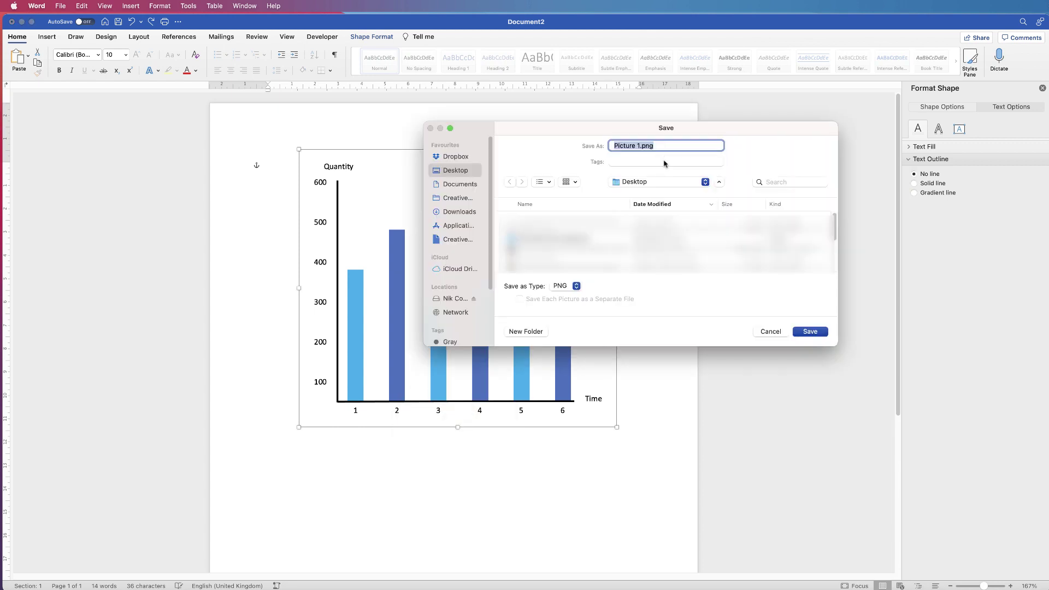
left_click(576, 286)
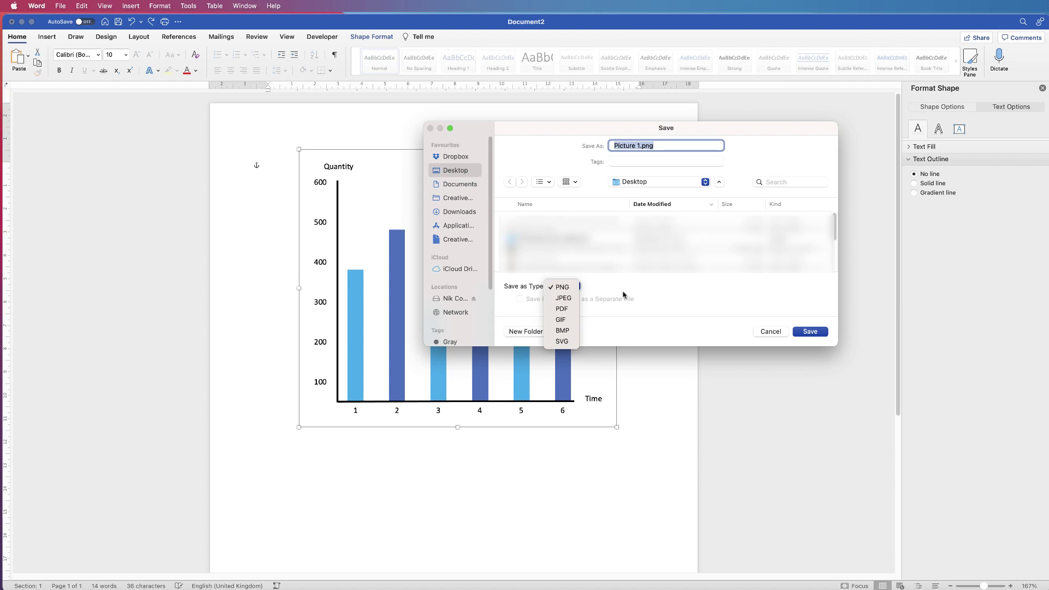
left_click(811, 335)
left_click(811, 335)
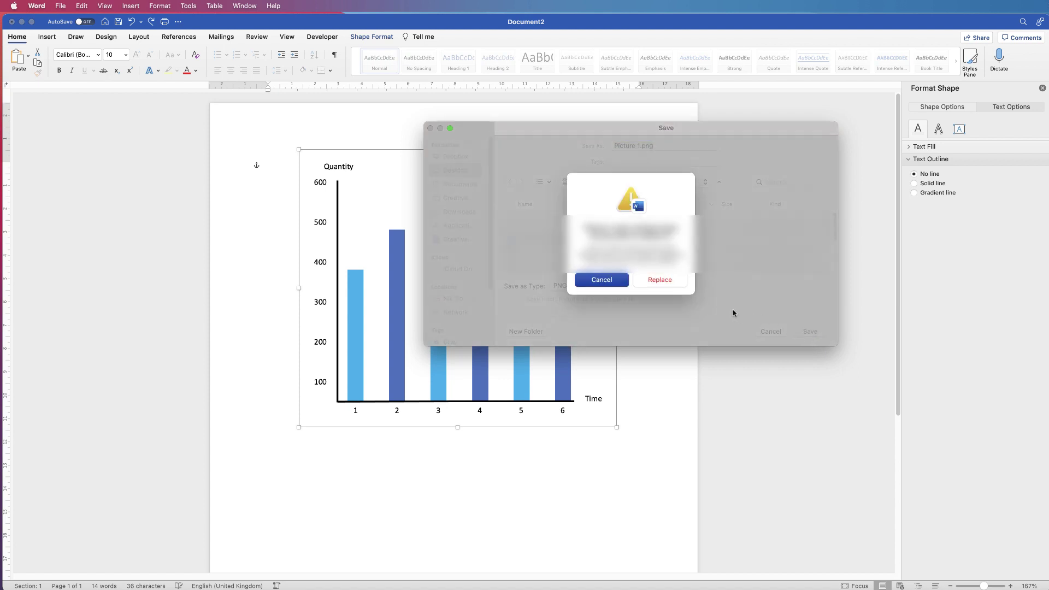
left_click(658, 280)
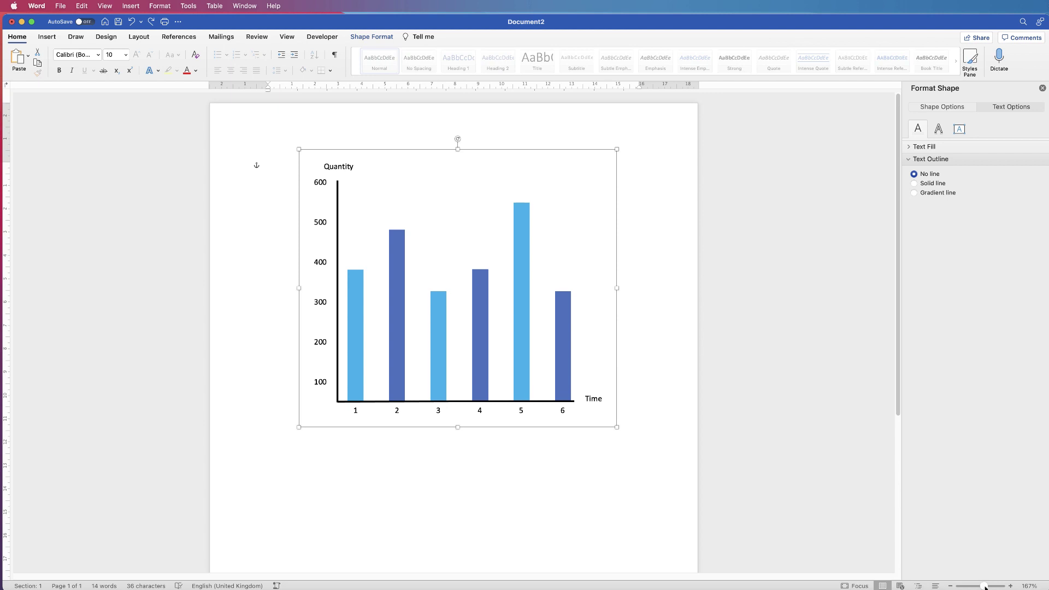
Step: Insert the picture file "Picture 1.png" from the Desktop into the document at the empty line below the bar graph
left_click_drag(986, 588, 980, 586)
left_click(492, 405)
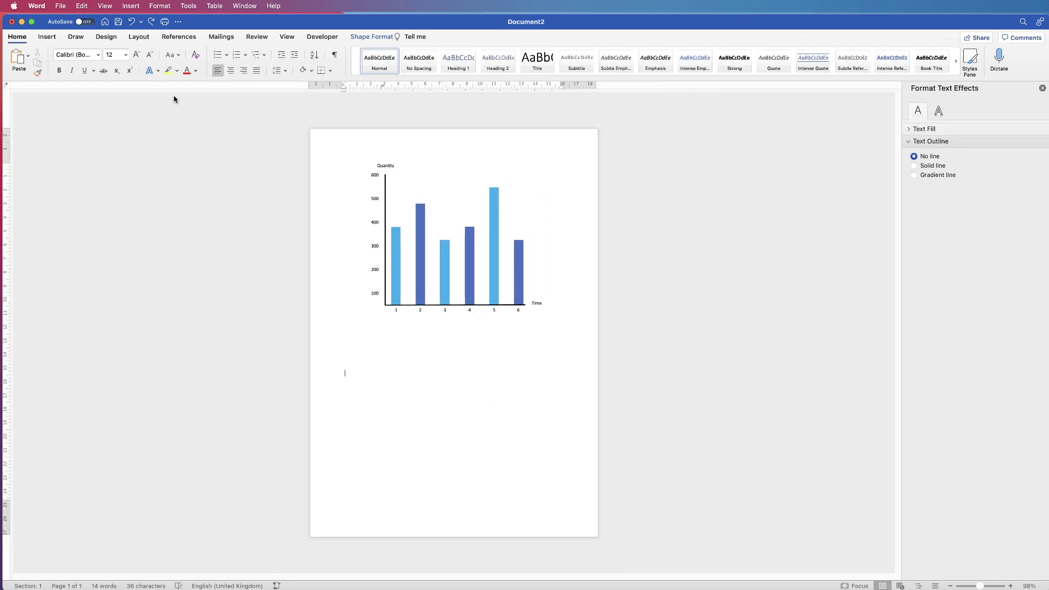
left_click(47, 37)
left_click(133, 60)
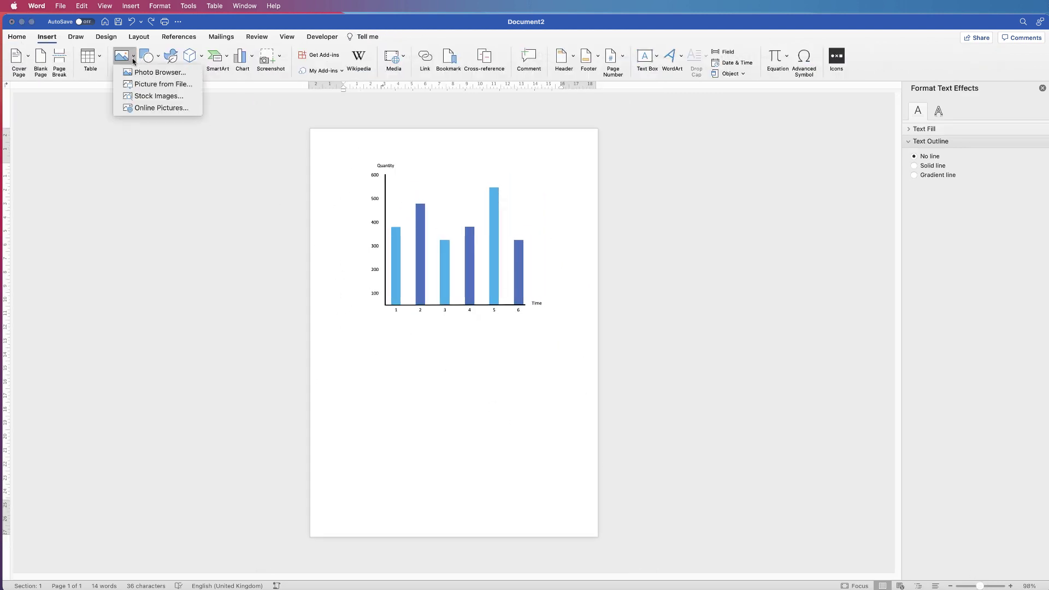
left_click(281, 109)
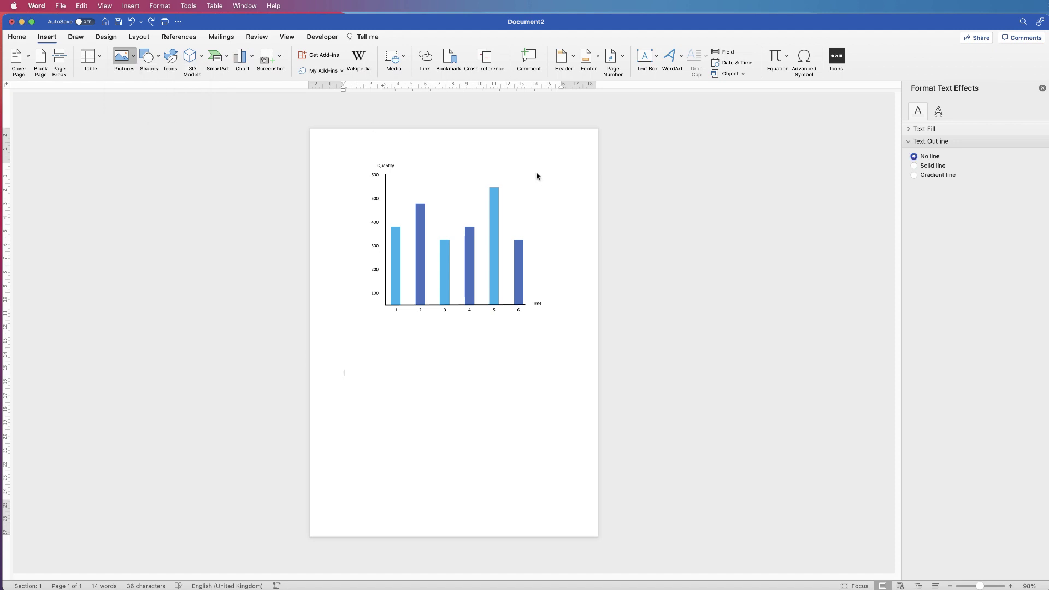
left_click(486, 145)
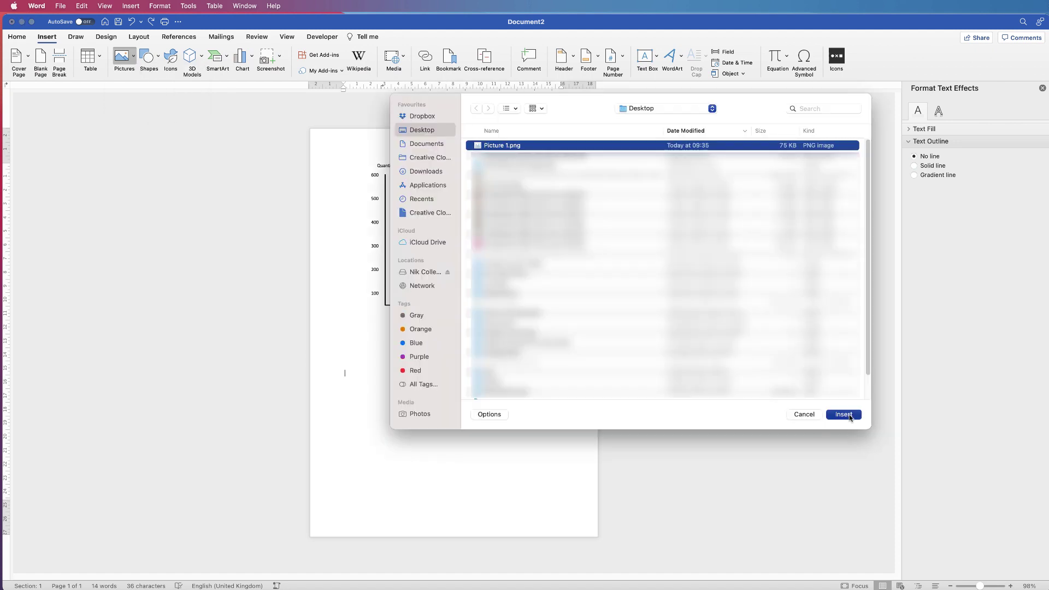
left_click(844, 414)
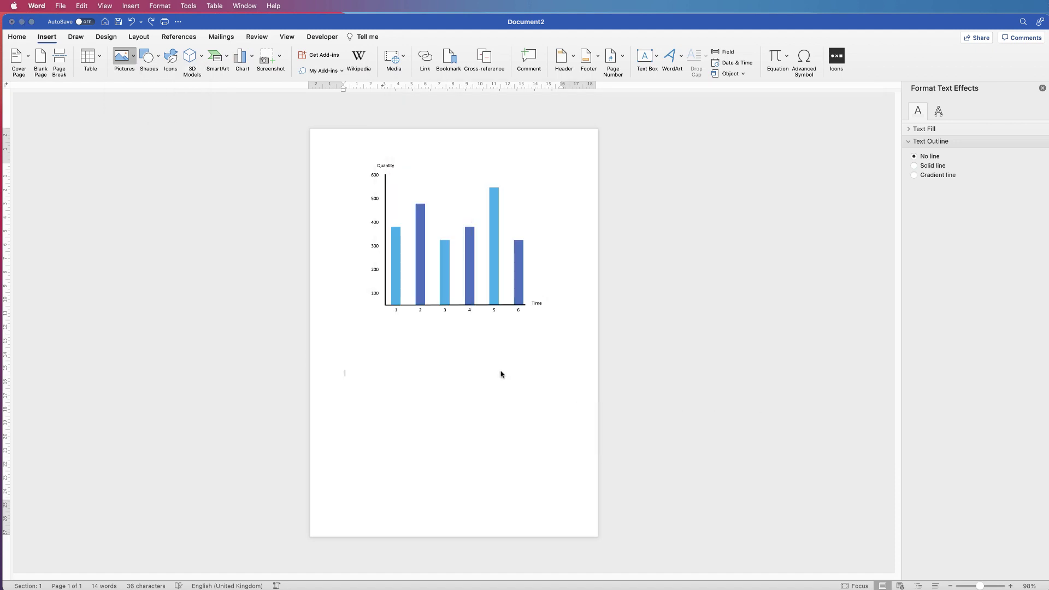
Step: Set the inserted picture's text wrapping to In Front of Text and move it beneath the original bar graph on the first page
right_click(441, 268)
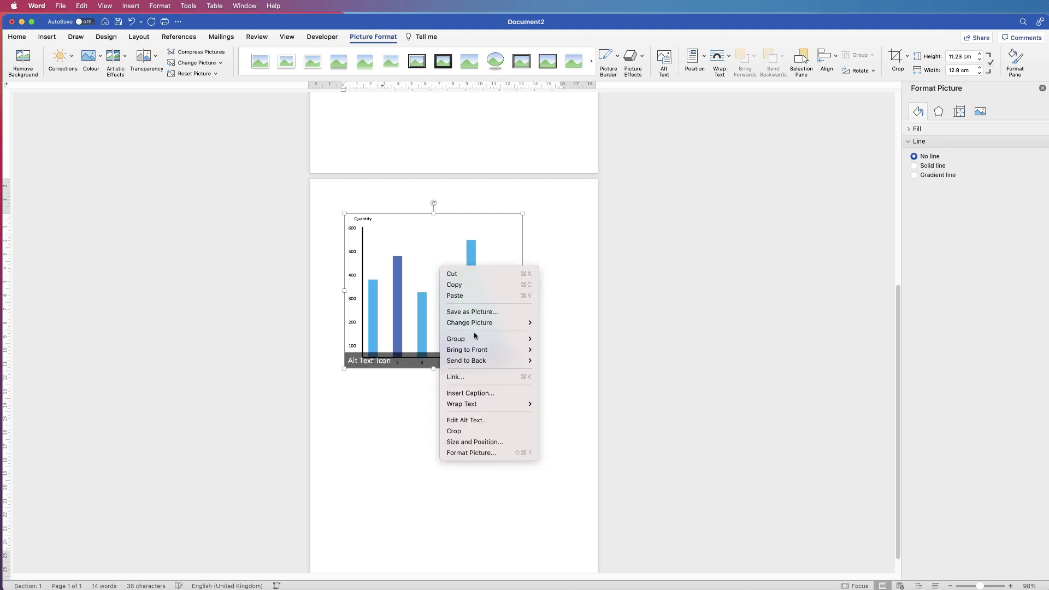
mouse_move(473, 405)
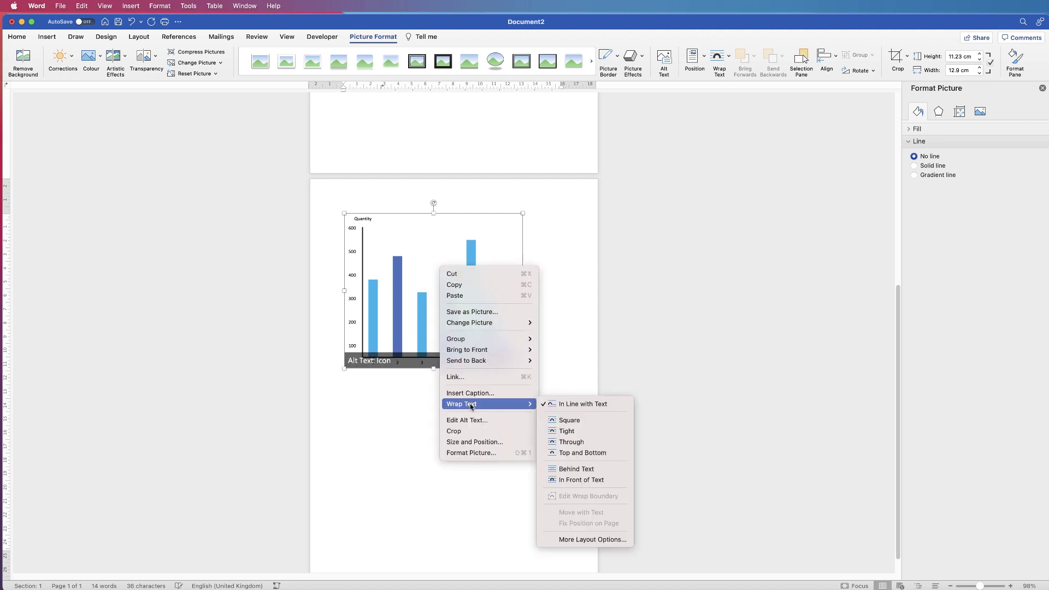
left_click(558, 481)
left_click_drag(484, 418, 466, 379)
Step: Scale the inserted picture down proportionally to about 6.4 cm wide and 5.5 cm high
left_click_drag(551, 330, 462, 414)
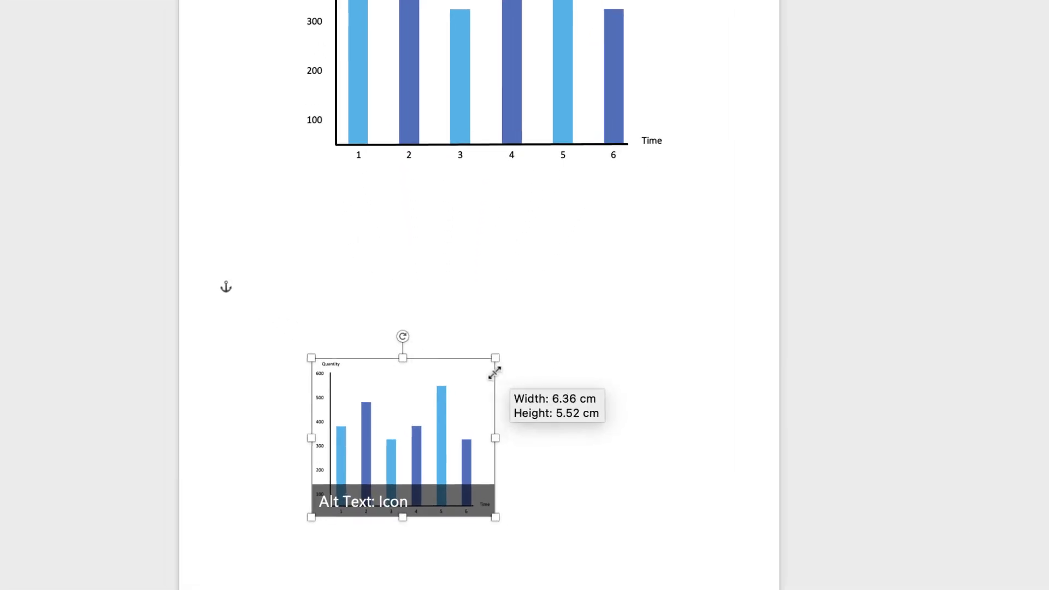
left_click_drag(495, 373, 499, 371)
left_click(565, 377)
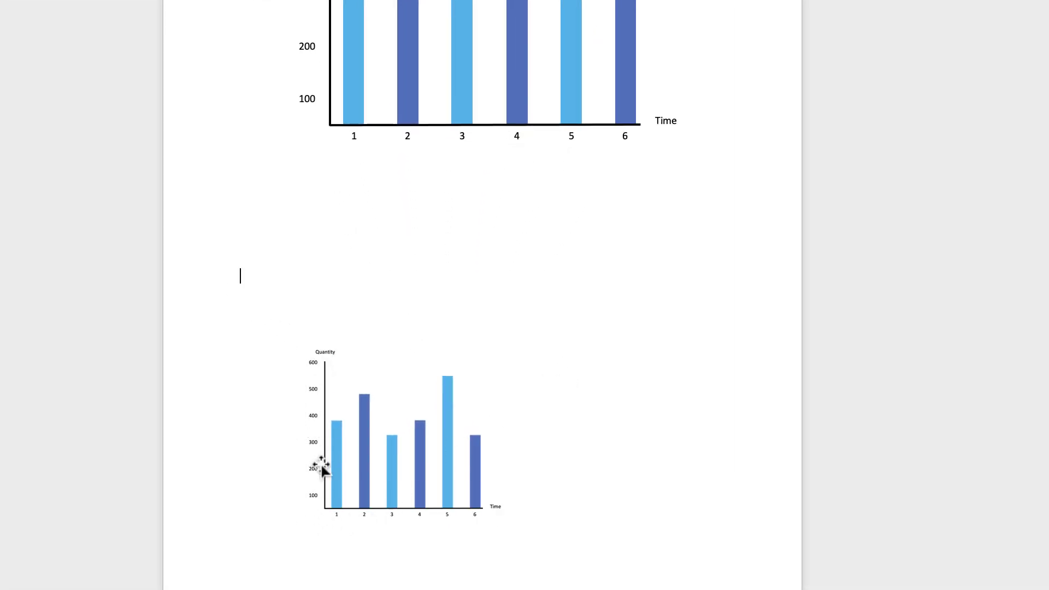
Step: Enlarge the inserted picture proportionally to about 12.07 cm wide and 10.49 cm high, and deselect it
left_click(382, 457)
left_click_drag(503, 346, 669, 217)
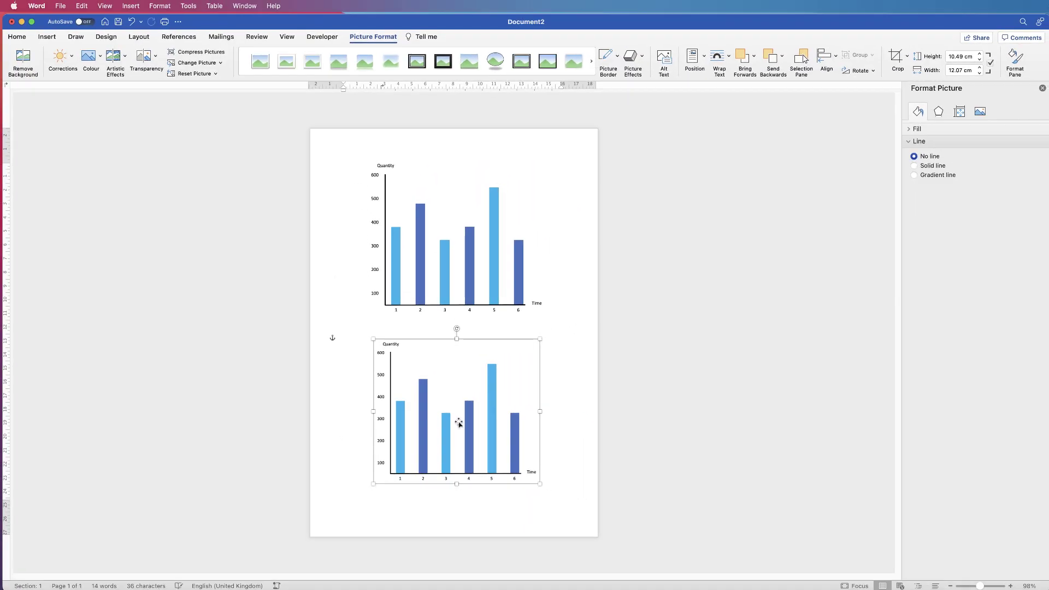
left_click(539, 443)
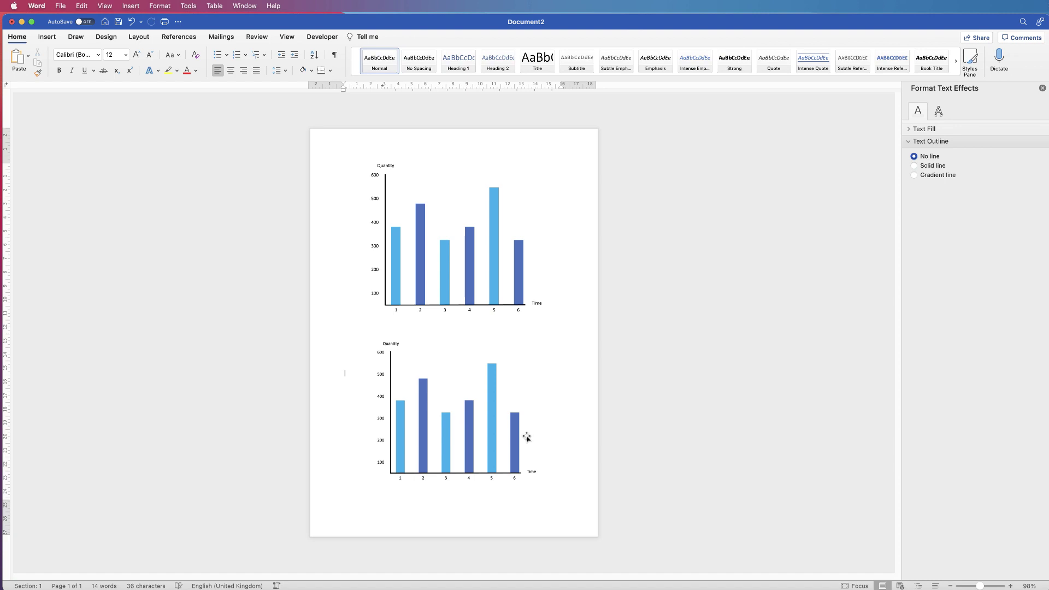